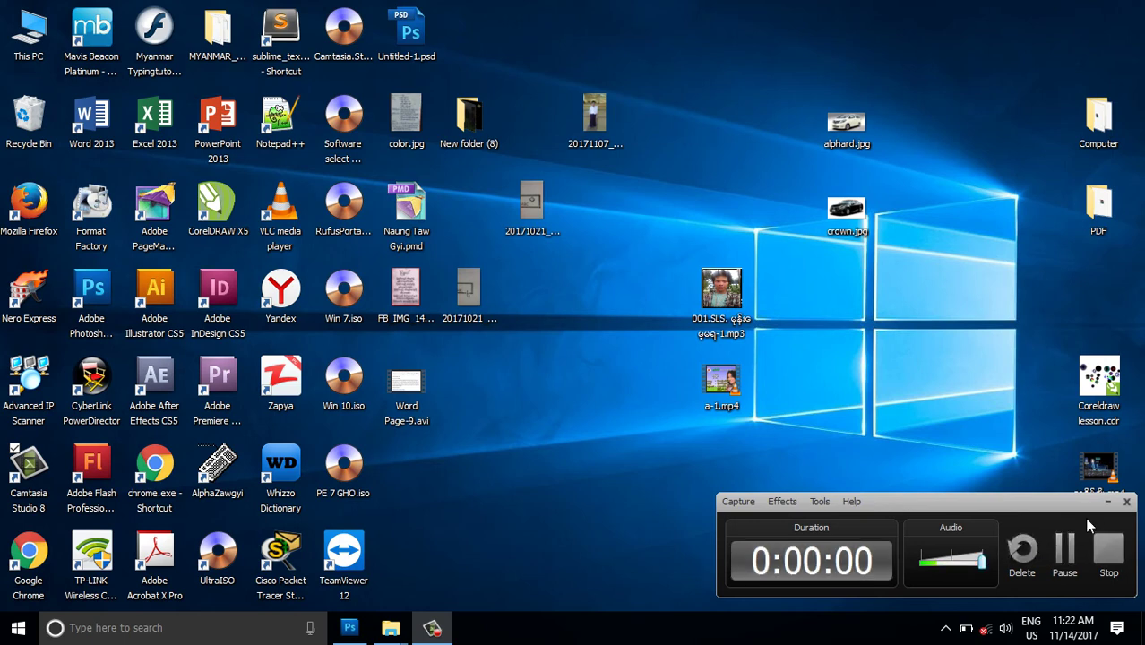
Step: Open 20171107_130408.jpg from the desktop in Adobe Photoshop CS5 via Open with
click(1108, 502)
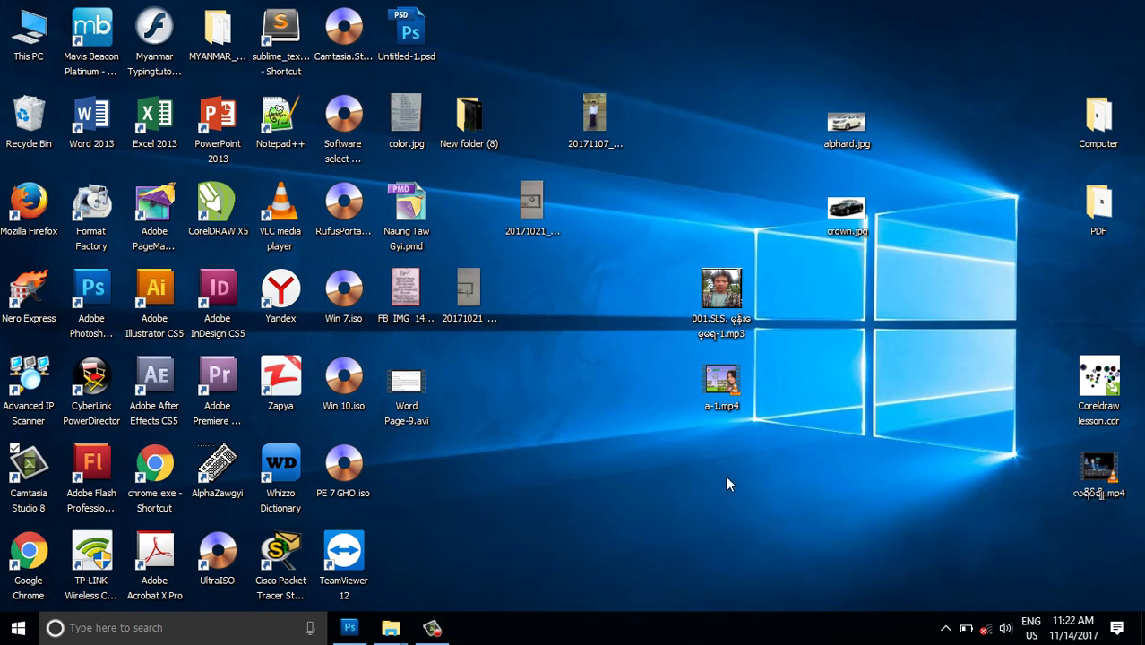
click(597, 117)
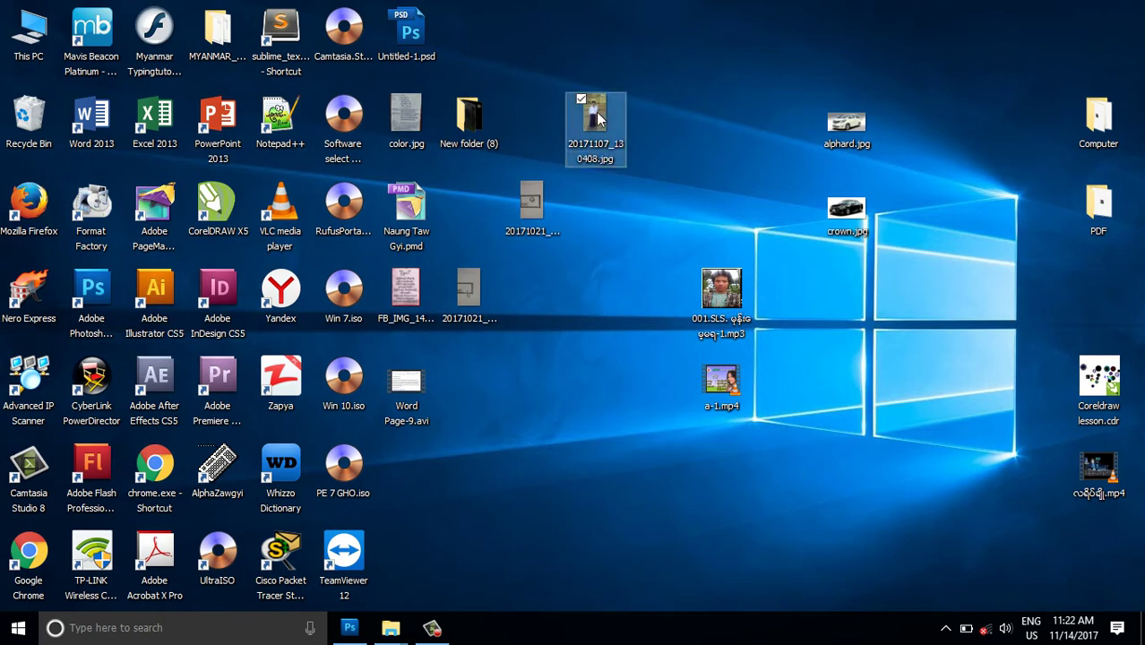
right_click(597, 117)
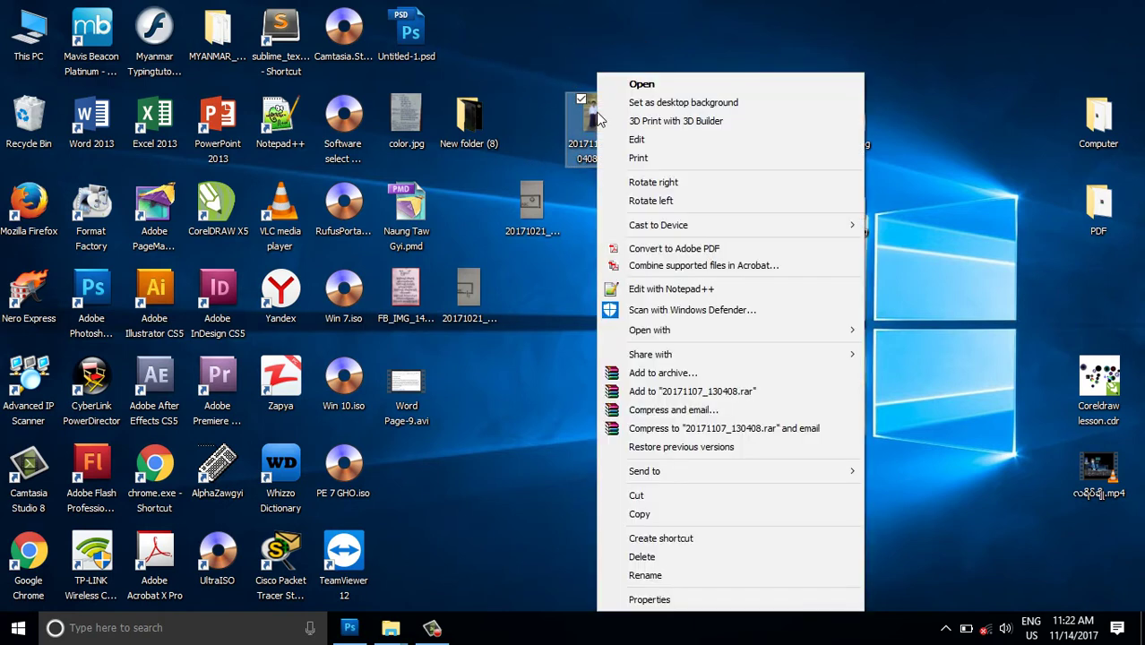
mouse_move(649, 330)
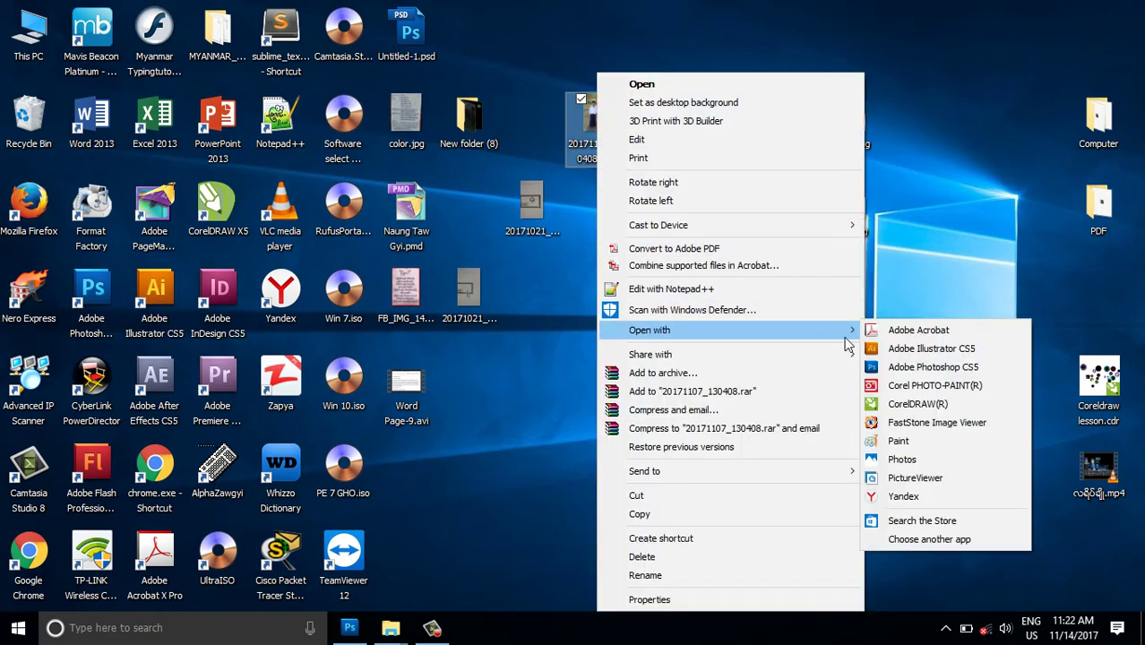
click(910, 368)
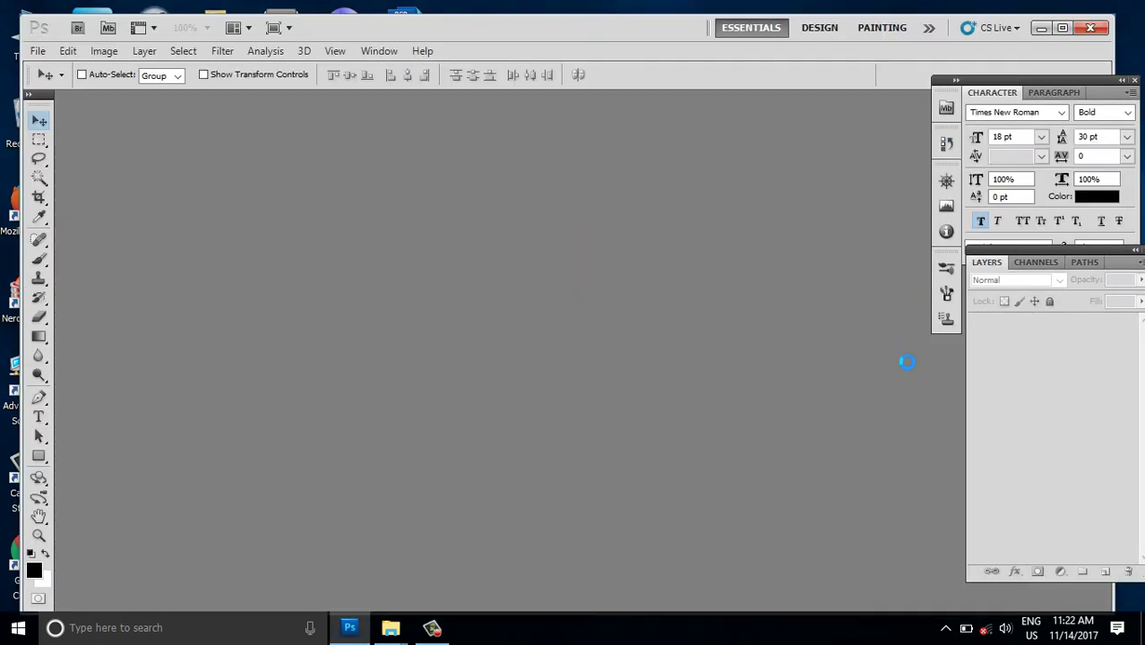
Step: Copy the Background to Layer 1 with Ctrl+J and turn off the Background's visibility
scroll(533, 319, up, 1)
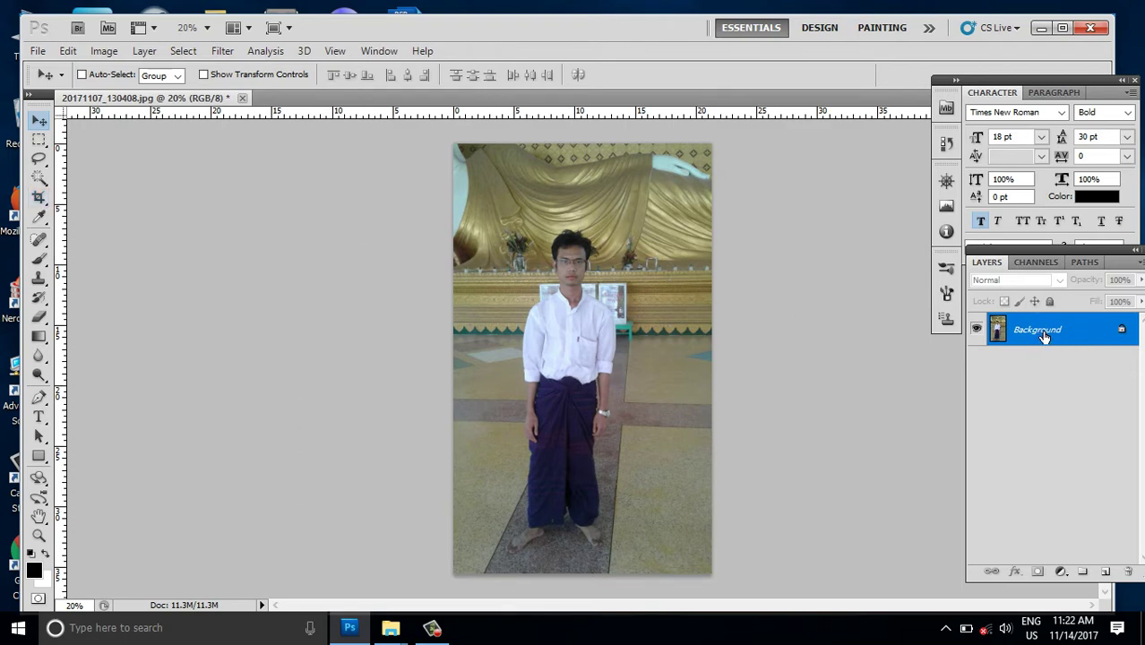
drag(1044, 336, 1044, 331)
key(ctrl+j)
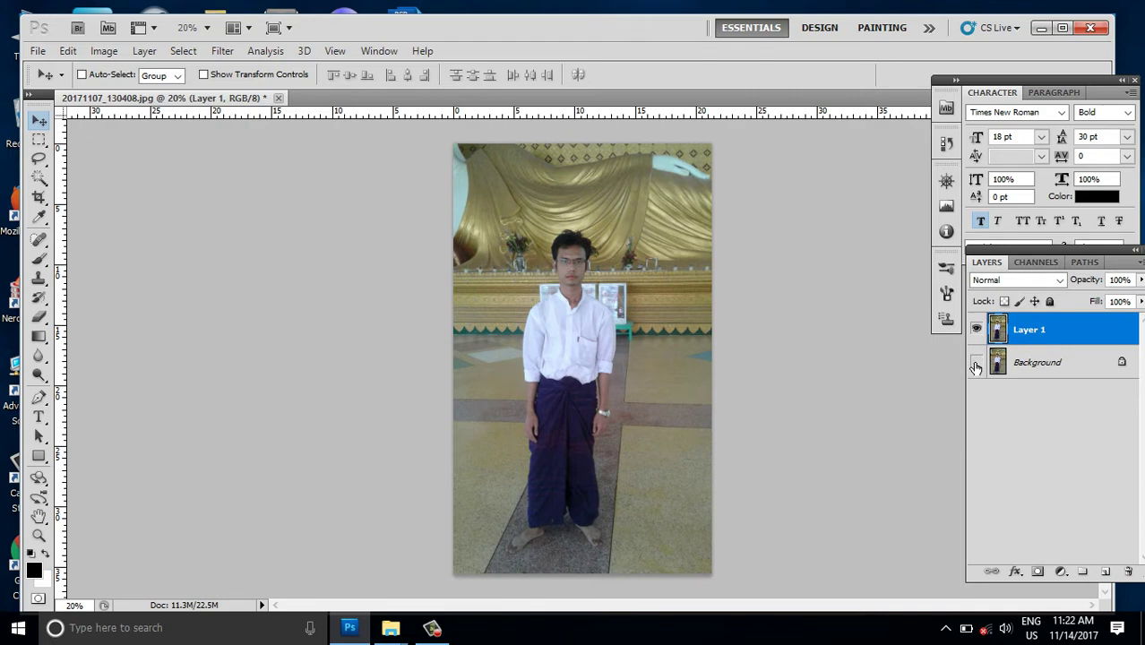
click(976, 362)
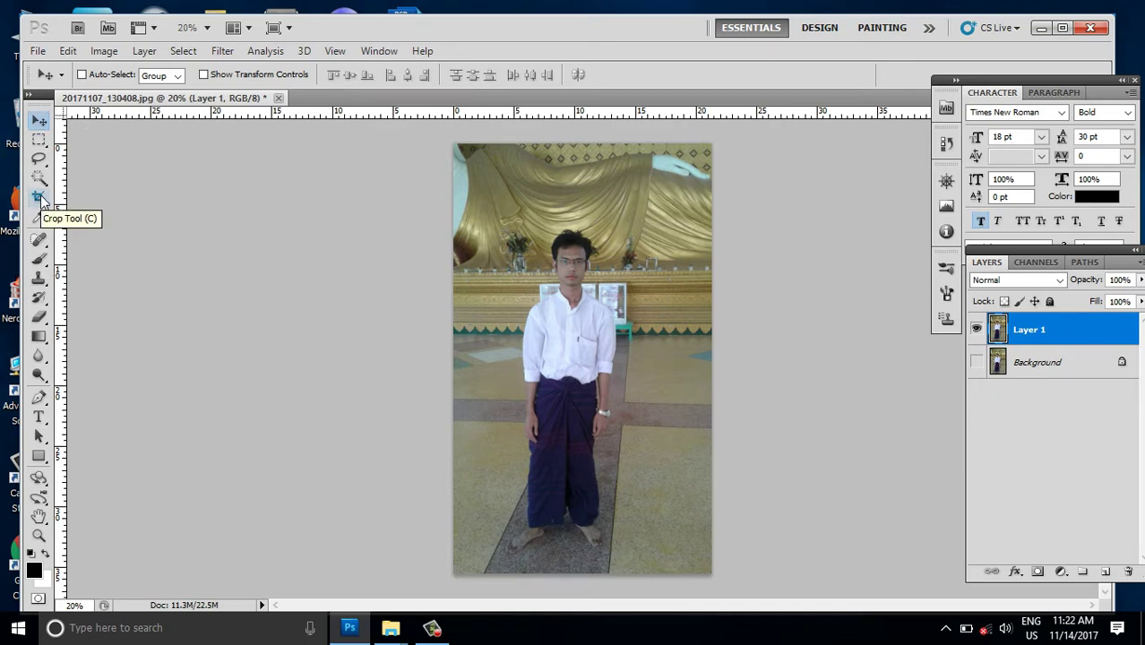
Step: Set the Crop tool to Width 1.1 in, Height 1.3 in, Resolution 300
click(38, 197)
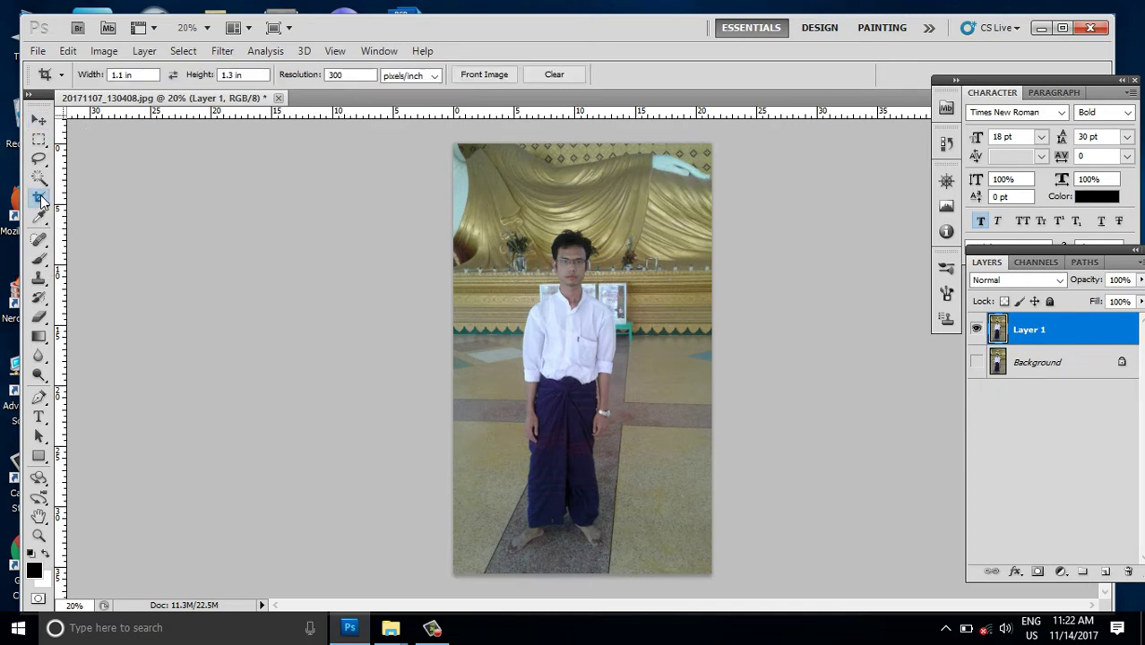
click(135, 74)
text(1.1)
key(Tab)
text(1.3)
key(Tab)
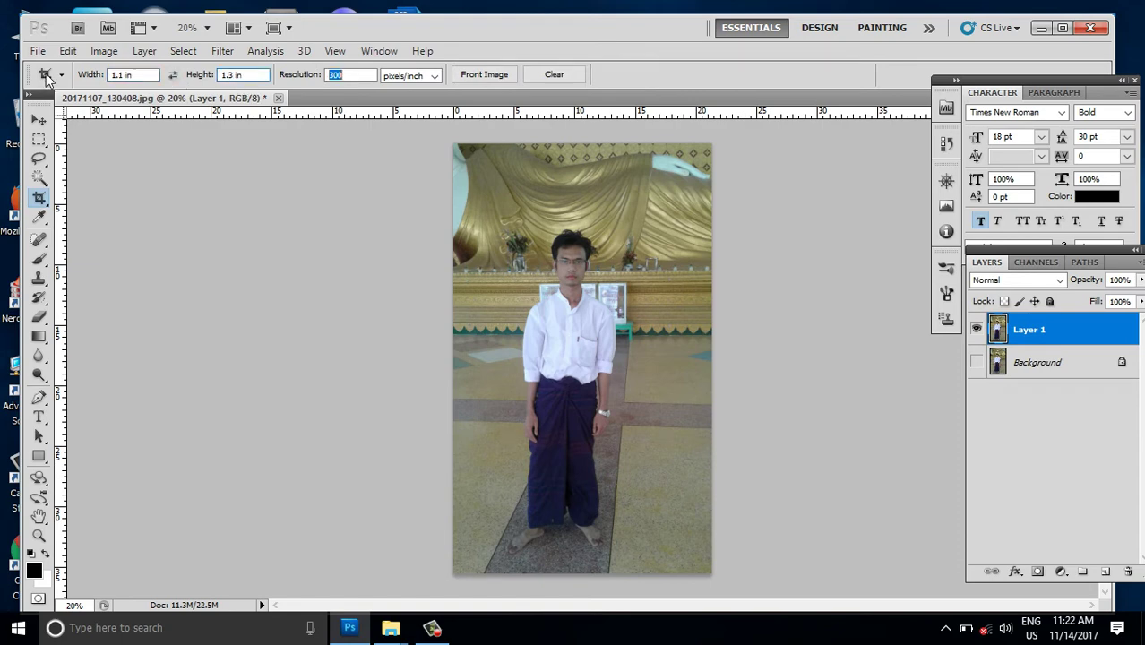
text(300)
Step: Frame the head and shoulders with the crop box, nudge it lower, and apply the crop
drag(573, 269, 618, 324)
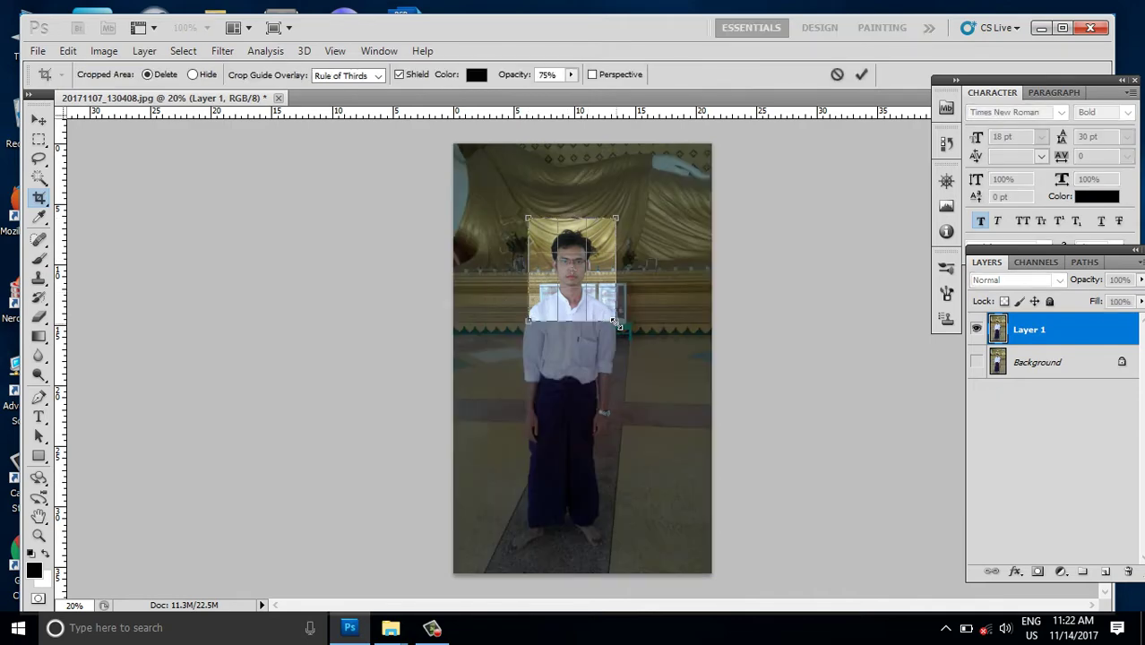
scroll(573, 278, up, 2)
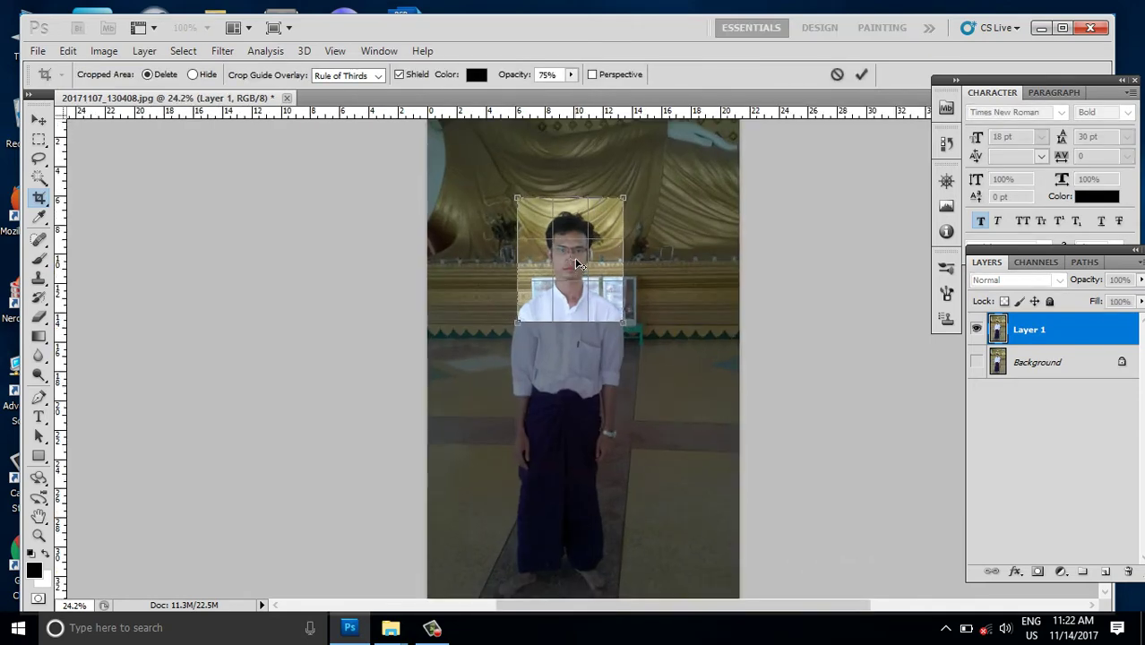
scroll(574, 260, up, 1)
scroll(575, 246, up, 1)
scroll(576, 233, up, 1)
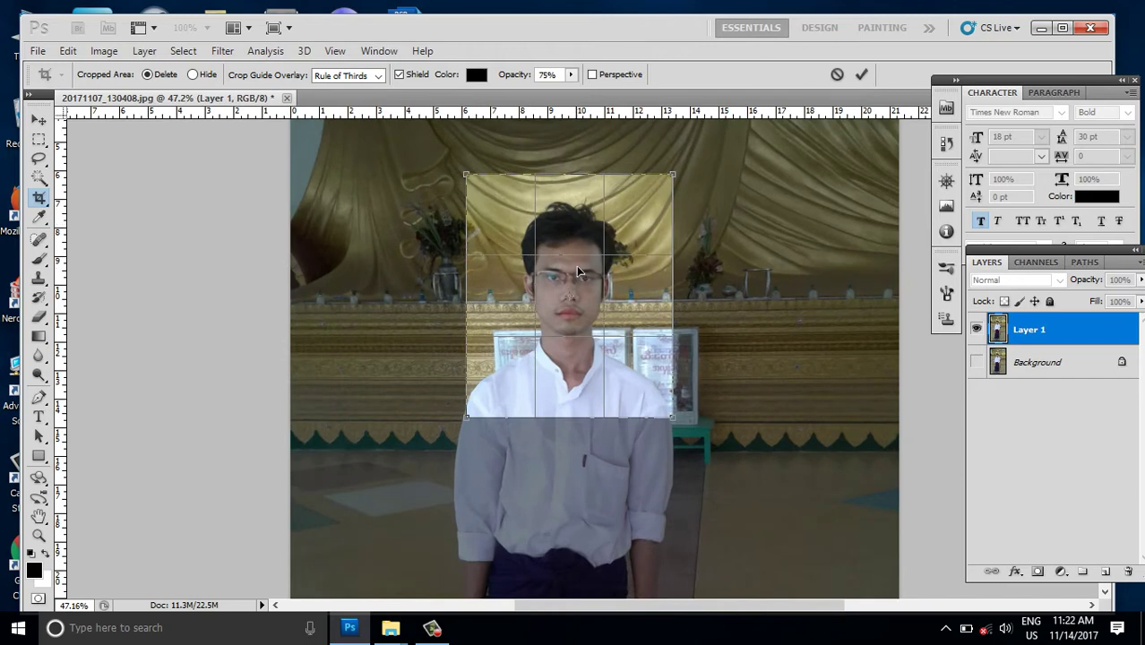
drag(579, 274, 583, 285)
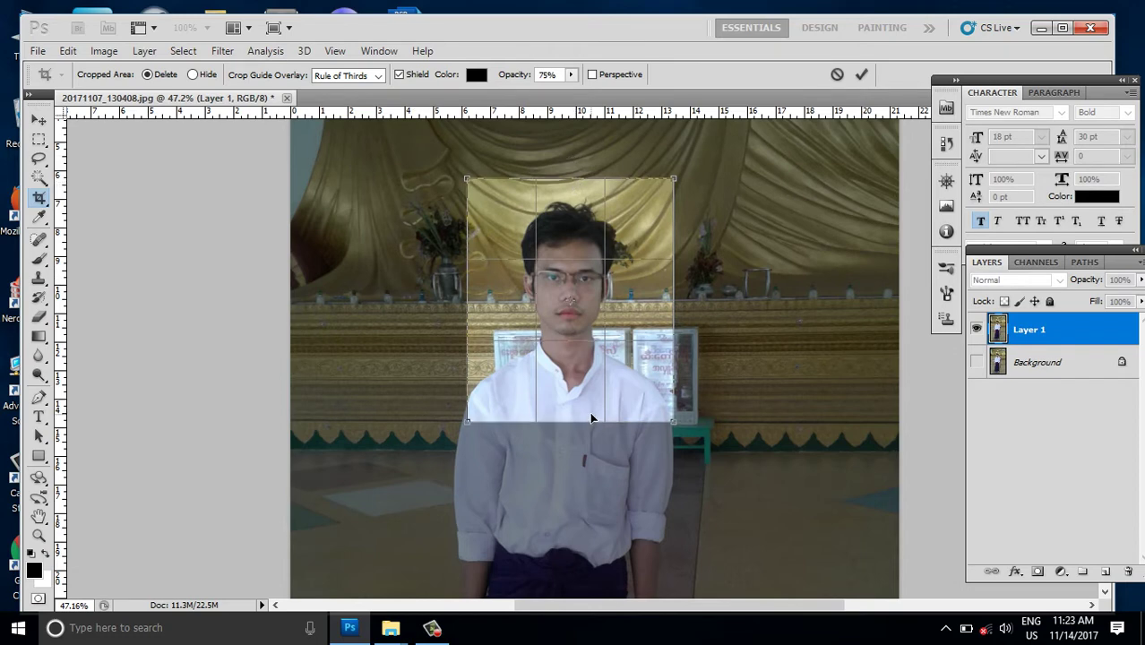
key(Return)
scroll(588, 355, up, 5)
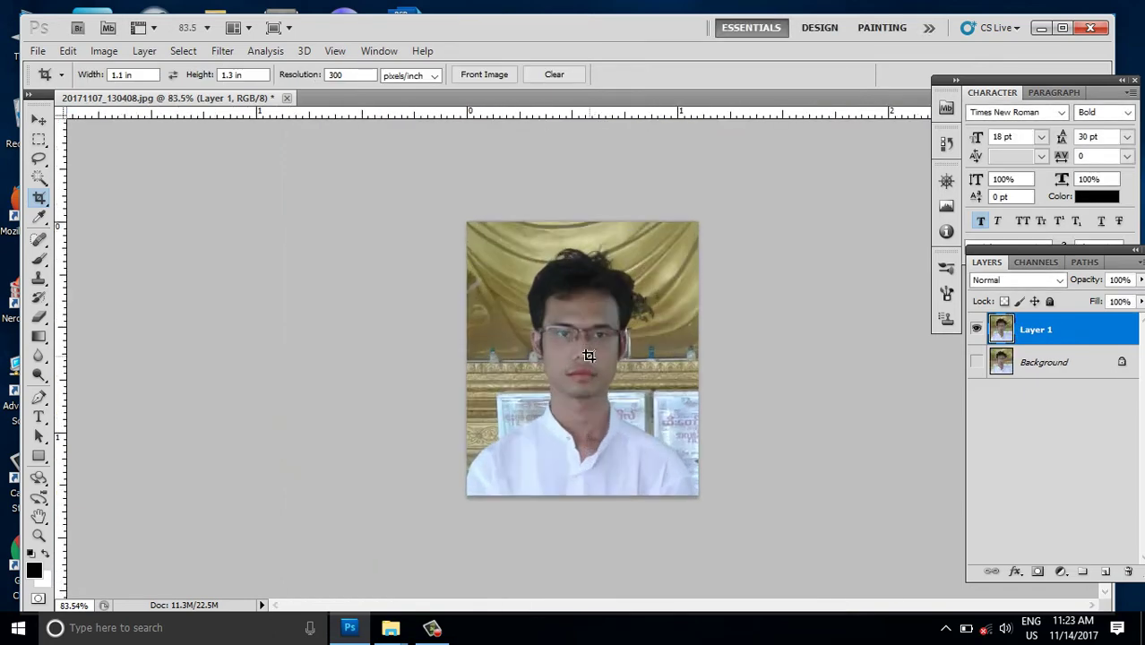
scroll(589, 355, up, 2)
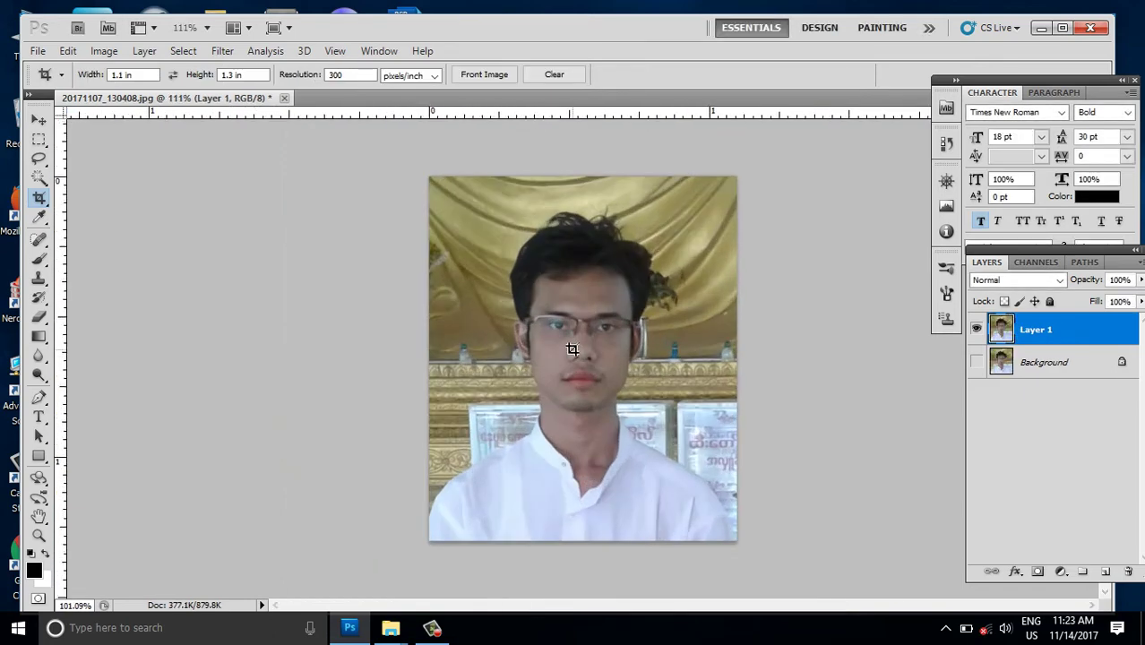
scroll(572, 350, down, 1)
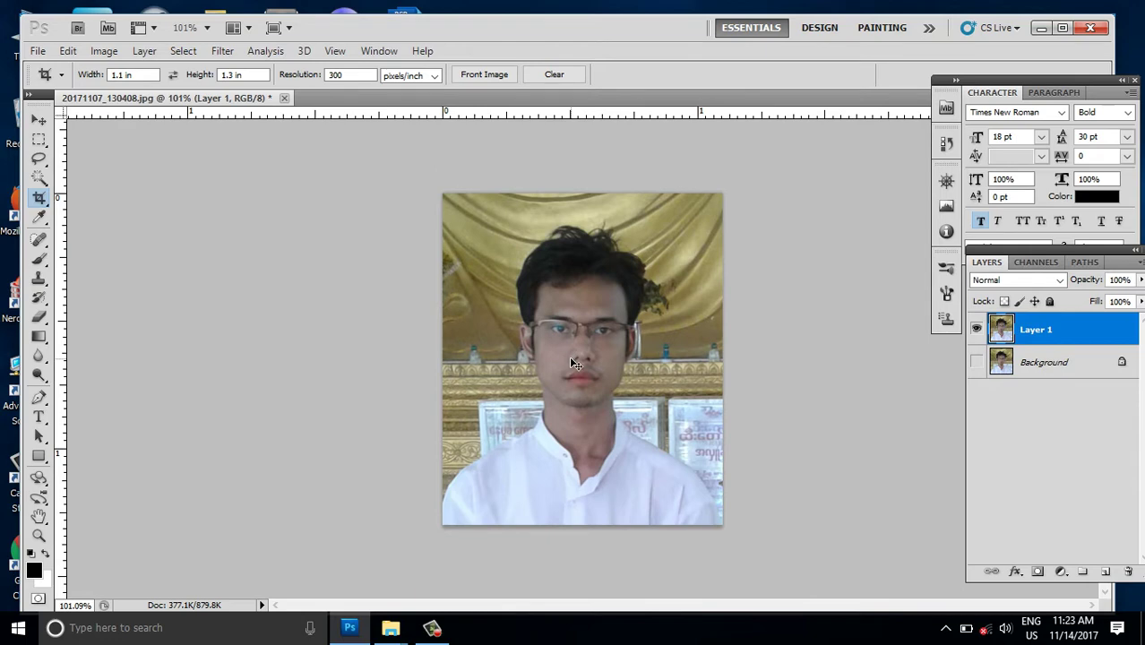
key(i)
key(ctrl+k)
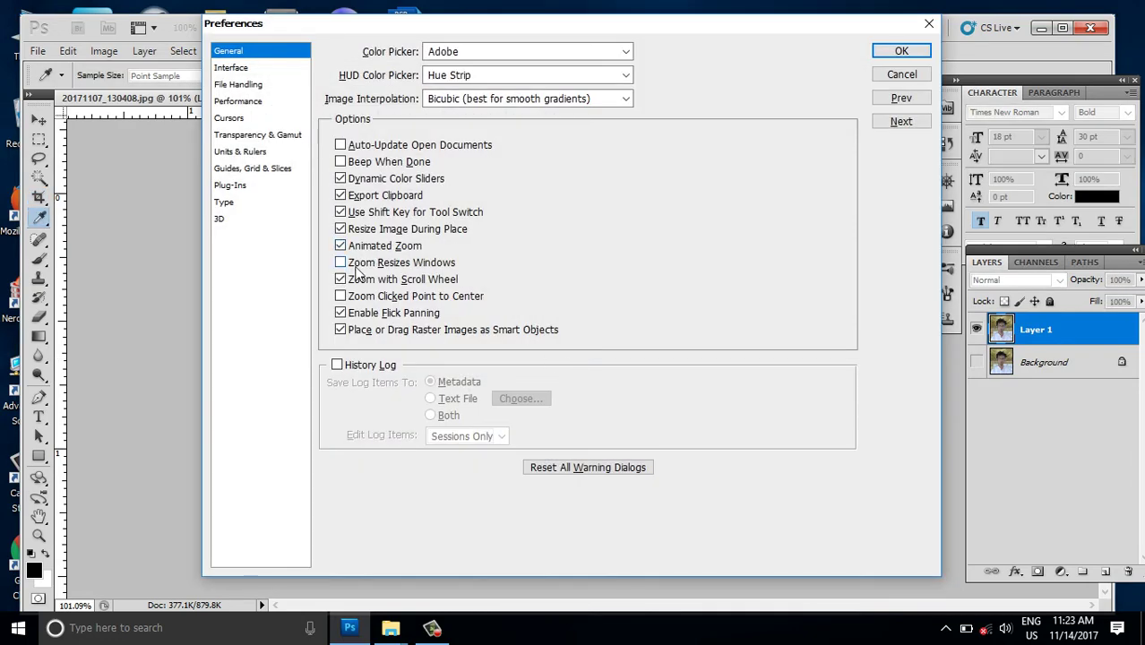
click(345, 279)
click(346, 288)
click(345, 285)
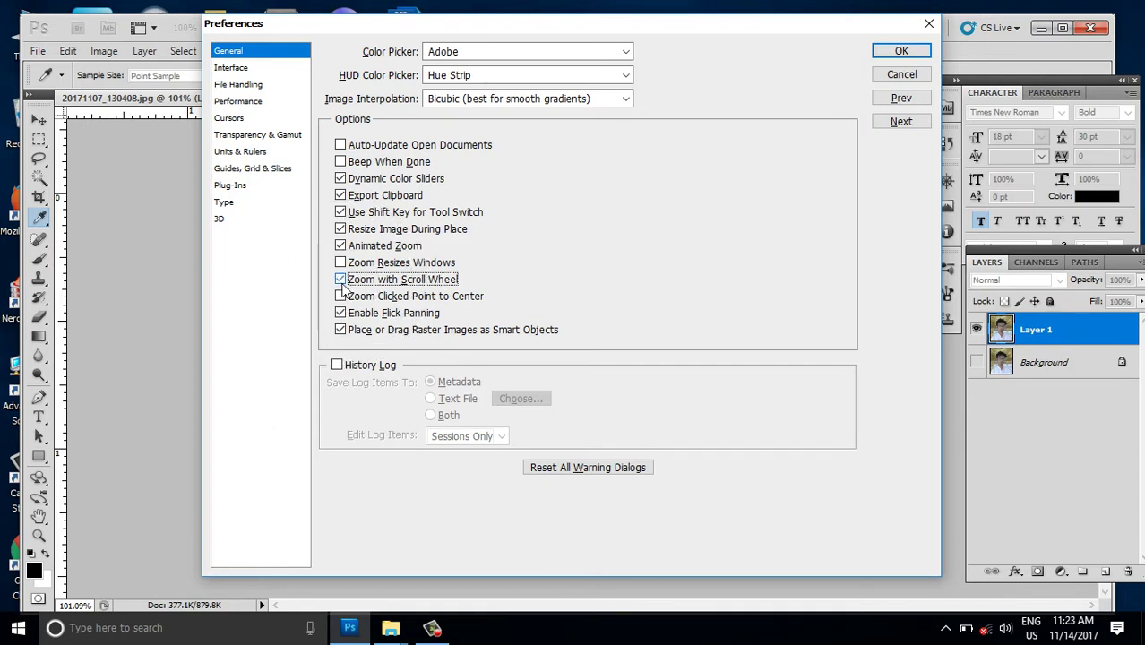
click(901, 51)
scroll(545, 319, up, 2)
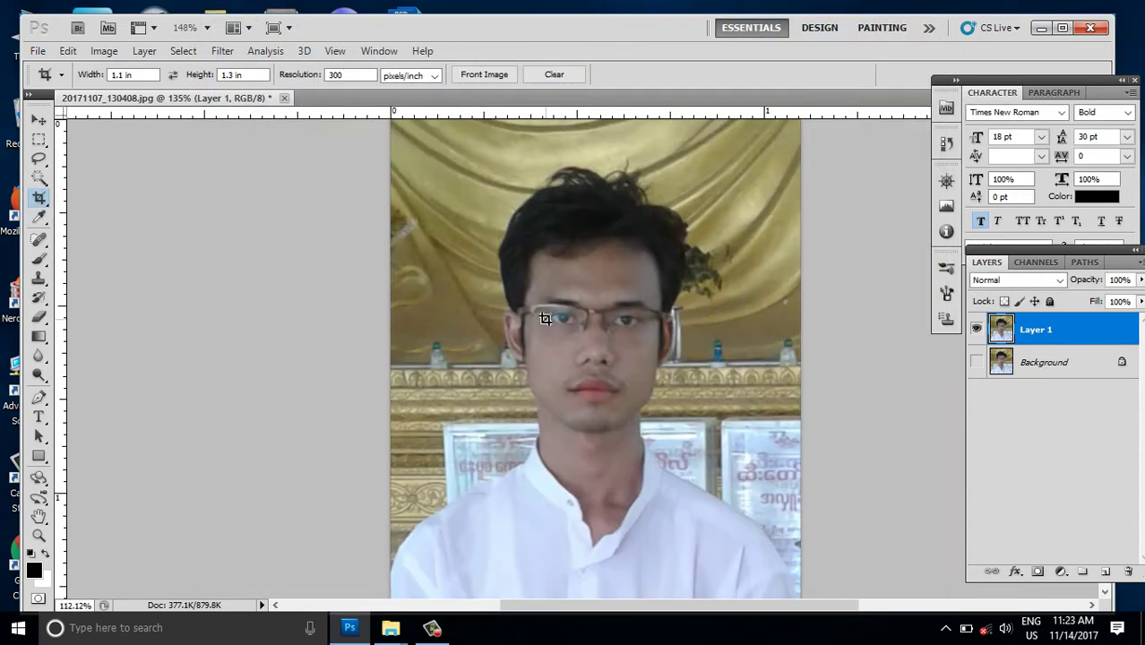
scroll(545, 319, down, 1)
scroll(547, 319, down, 1)
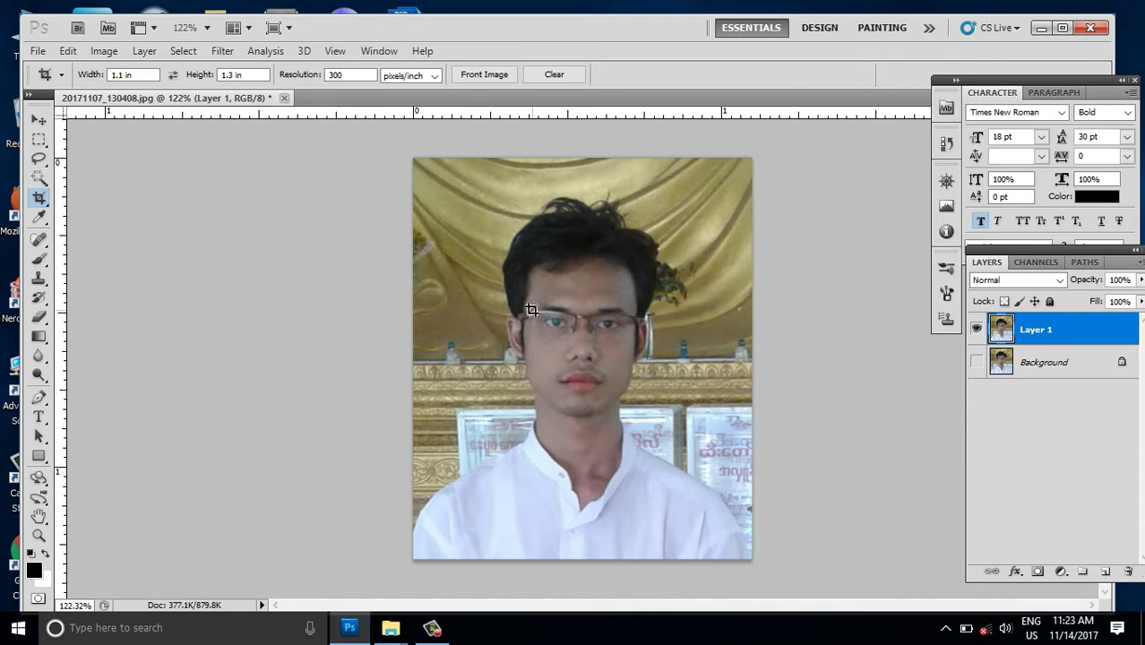
Step: Duplicate Layer 1, hide Layer 1, and start a pen path at the left shoulder
key(ctrl+j)
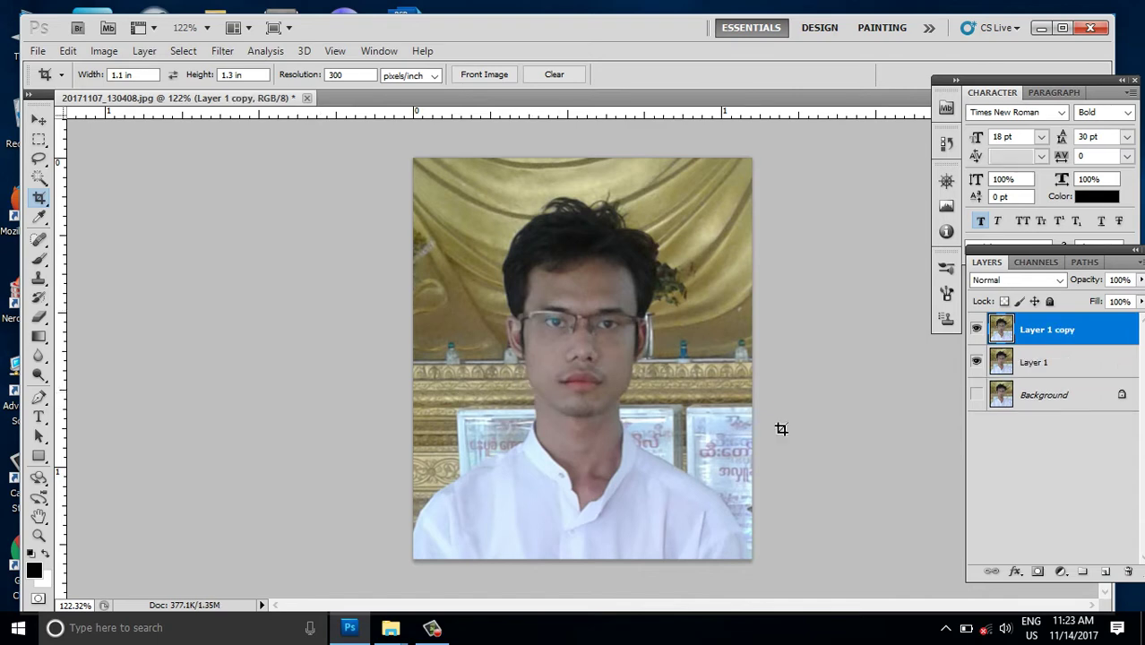
click(976, 361)
click(40, 401)
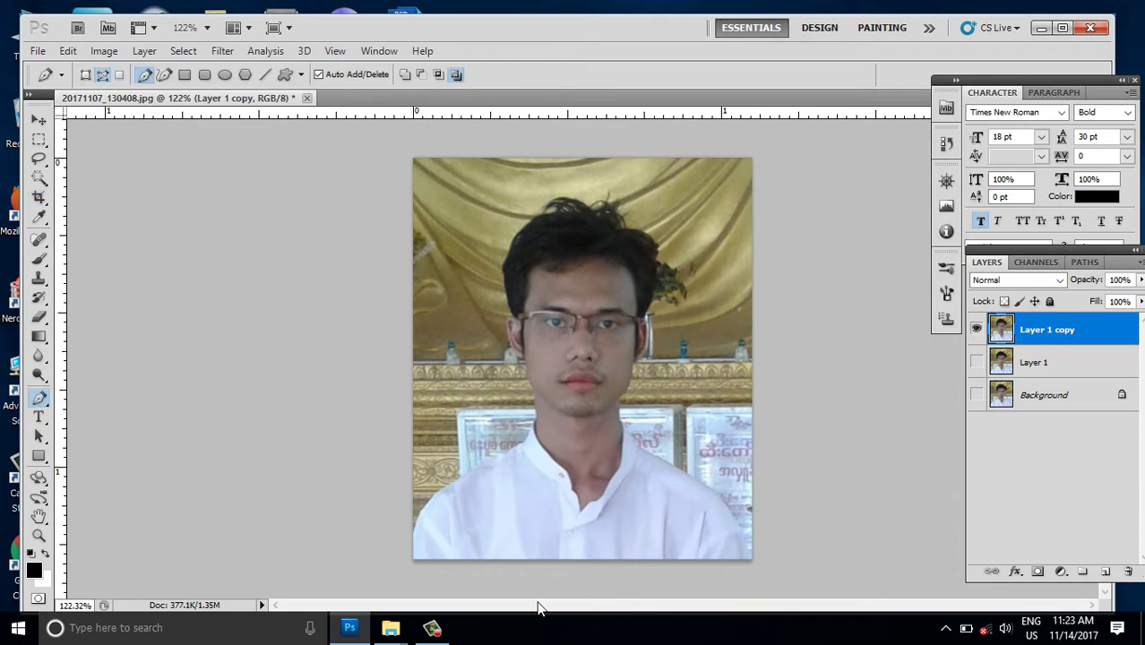
click(424, 587)
click(392, 565)
click(396, 530)
scroll(415, 536, up, 1)
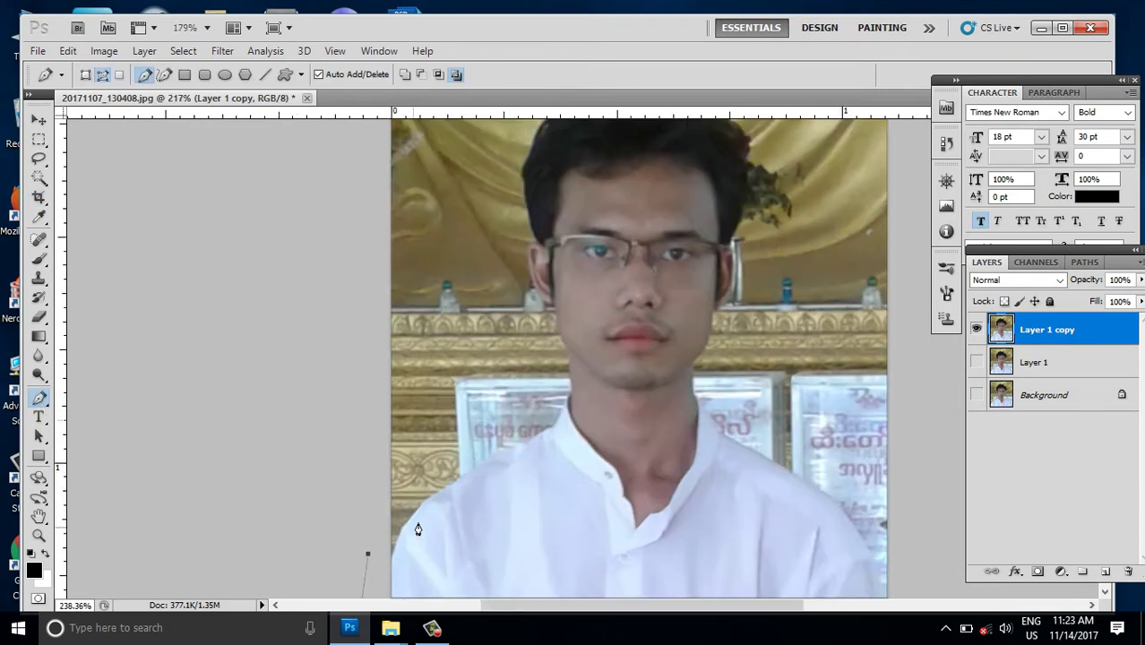
scroll(415, 535, up, 1)
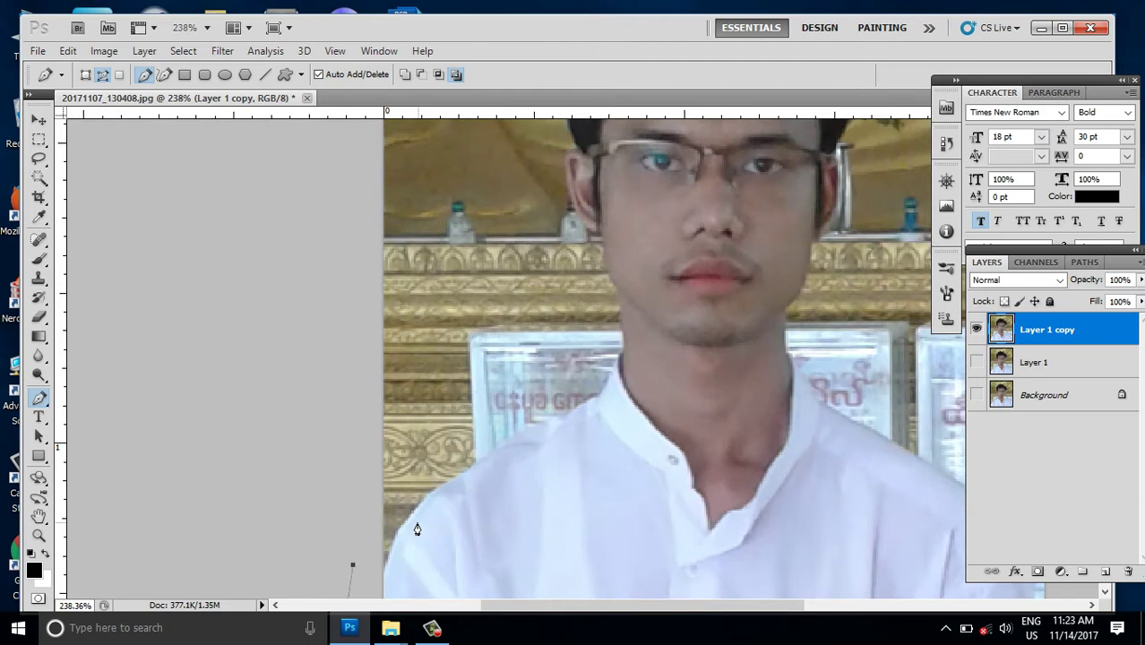
Step: Trace curved anchors along the shoulder edge to the collar
click(381, 572)
drag(476, 460, 432, 496)
drag(490, 450, 503, 431)
alt+click(491, 449)
click(558, 419)
Step: Continue the path up the collar, neck and jaw edge
scroll(579, 408, up, 1)
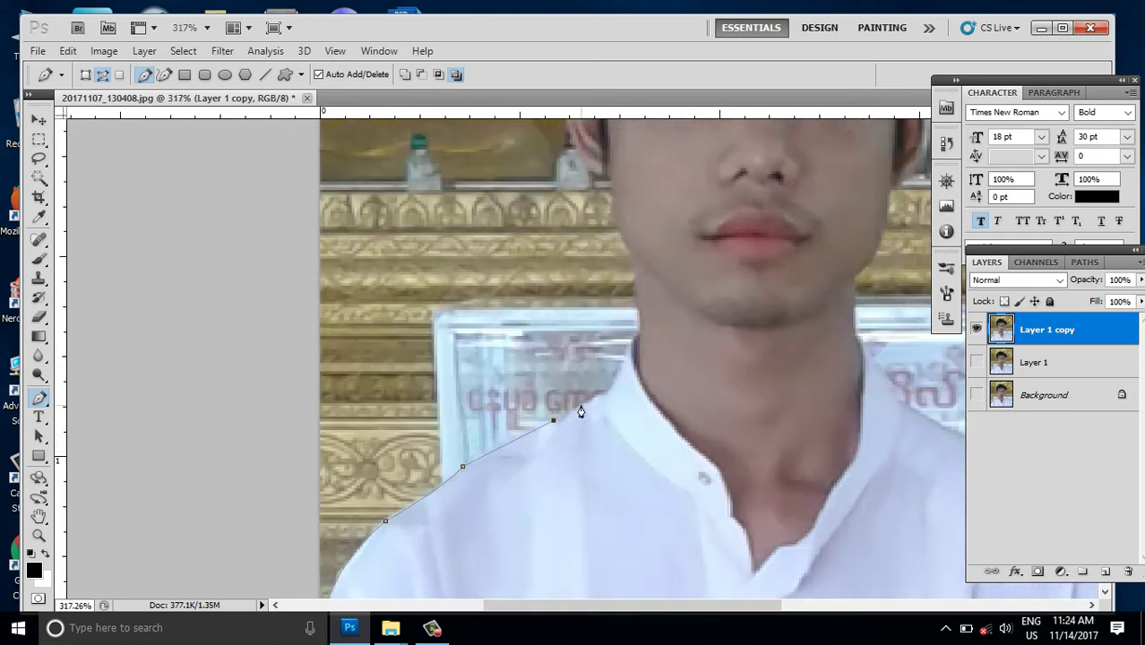
scroll(581, 409, up, 1)
click(598, 395)
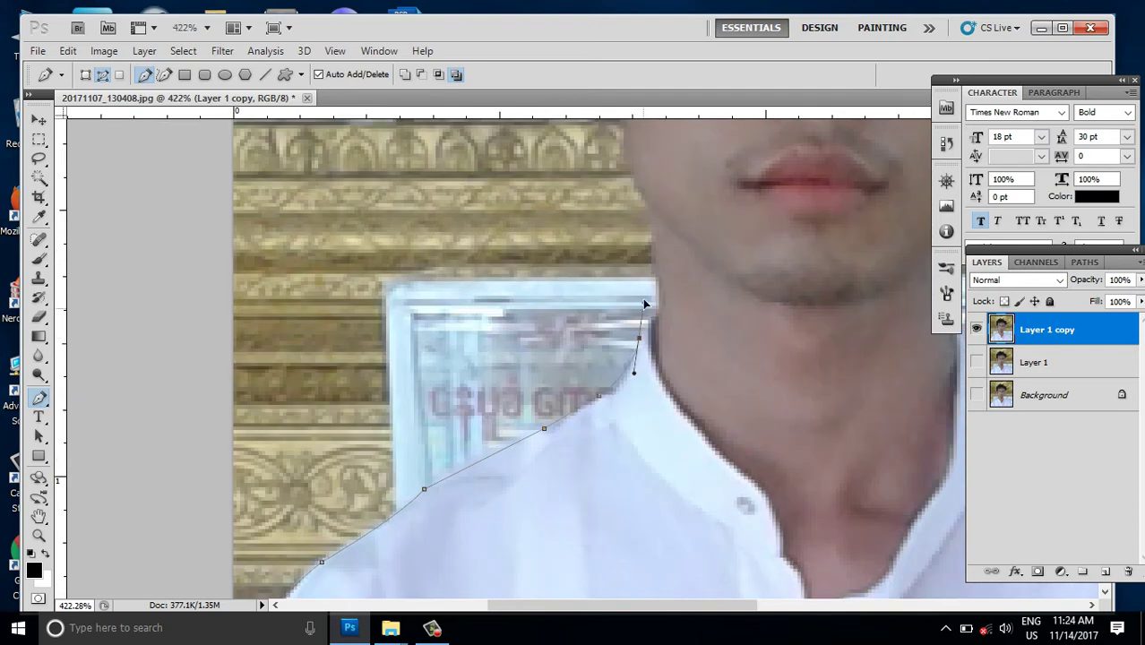
drag(639, 338, 644, 289)
ctrl+click(654, 320)
drag(650, 230, 646, 209)
mouse_move(625, 171)
mouse_down()
mouse_move(634, 183)
mouse_move(516, 457)
mouse_move(509, 520)
mouse_up()
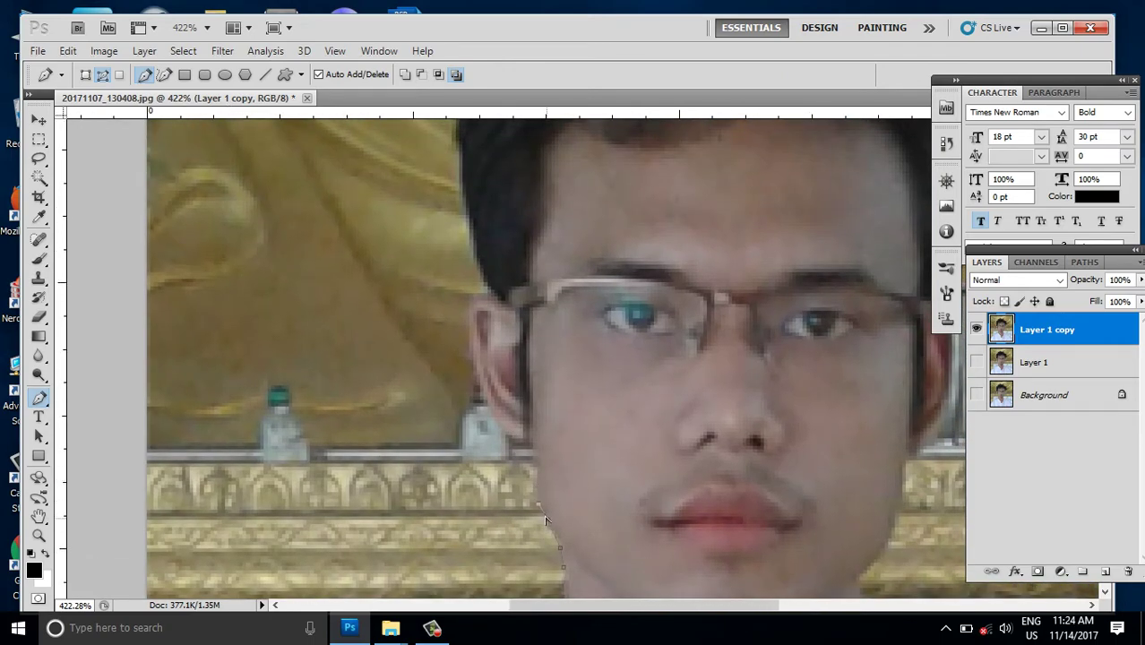
Step: Extend the path up the jaw and around the ear to the hair edge
click(529, 428)
click(530, 466)
drag(472, 309, 497, 223)
alt+click(472, 308)
drag(461, 192, 450, 118)
Step: Trace the path along the hair edge and across the top of the head
drag(483, 199, 400, 485)
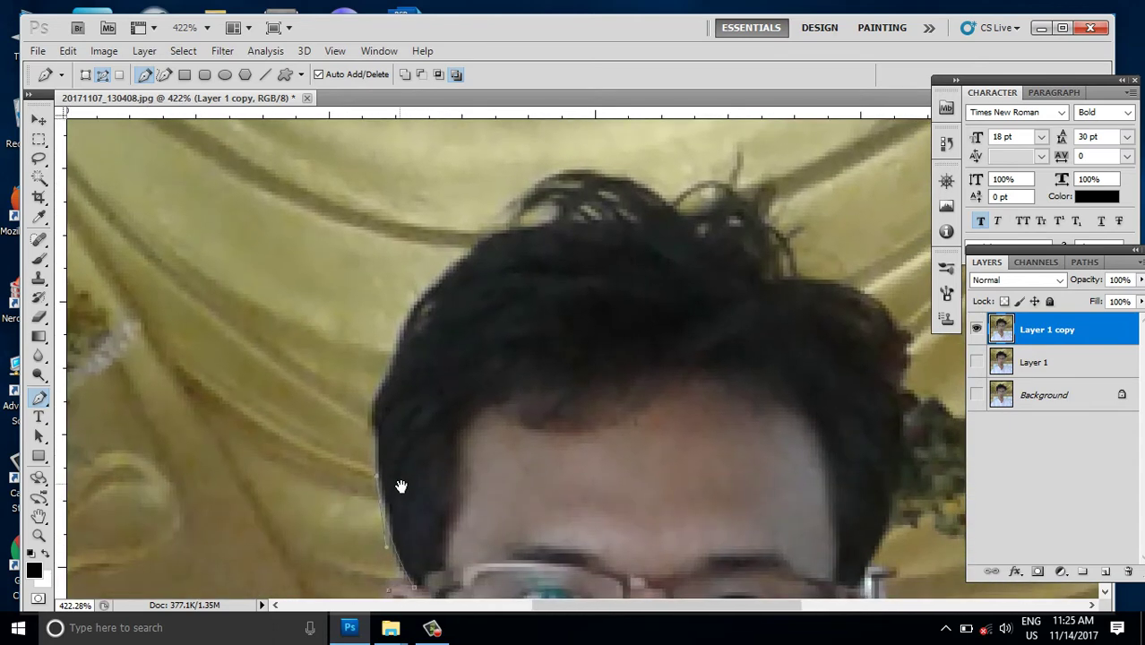
drag(375, 434, 372, 412)
drag(383, 380, 398, 361)
click(384, 379)
drag(499, 235, 519, 232)
drag(558, 226, 560, 226)
Step: Curve the path down the right side of the hair and head
mouse_move(780, 251)
mouse_down()
mouse_move(833, 280)
mouse_move(867, 332)
mouse_move(864, 320)
mouse_up()
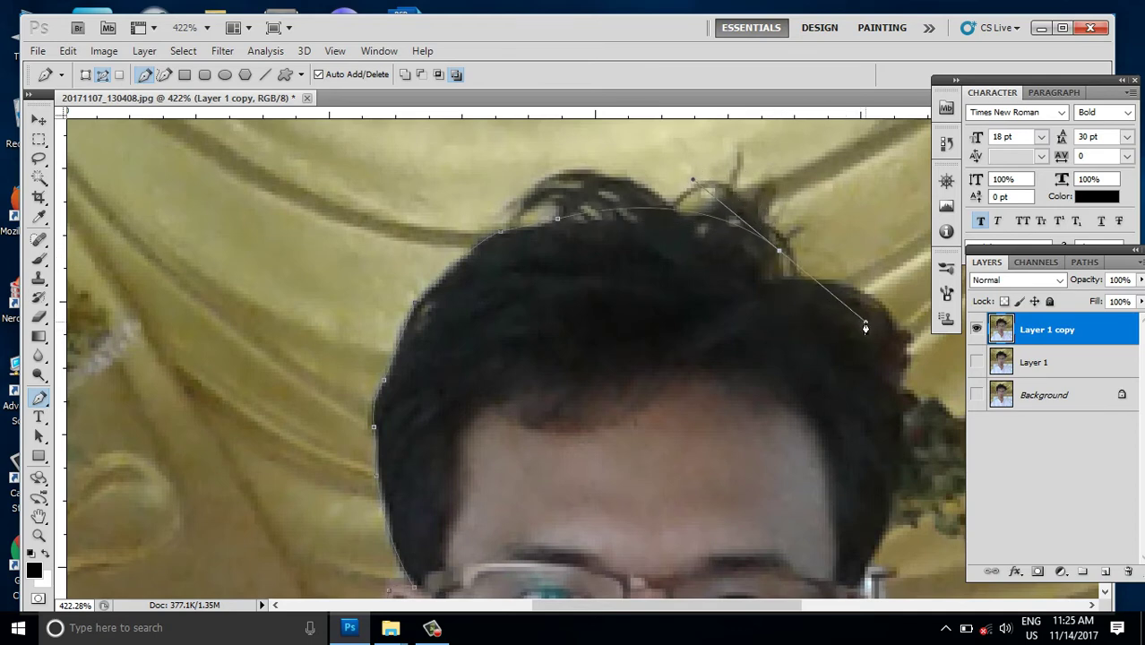
alt+click(779, 252)
click(781, 276)
drag(885, 301, 931, 332)
click(884, 302)
drag(770, 358, 618, 248)
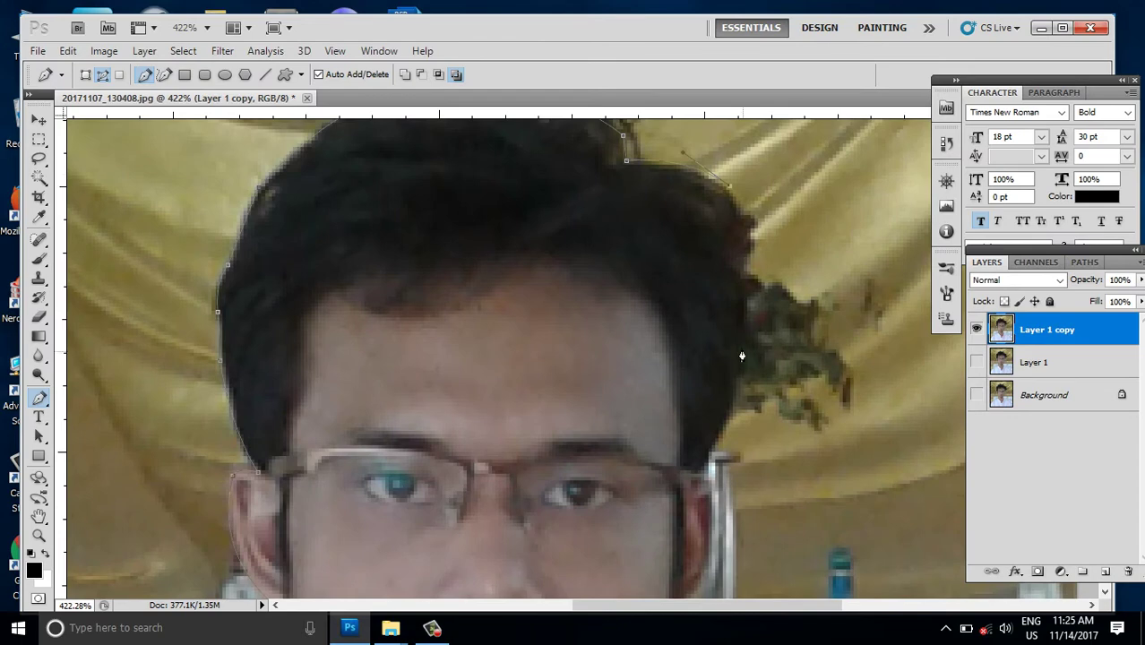
Step: Carry the path down the right side of the hair beside the ear
drag(744, 350, 732, 485)
alt+click(744, 351)
drag(704, 467, 681, 483)
alt+click(704, 467)
drag(670, 404, 544, 186)
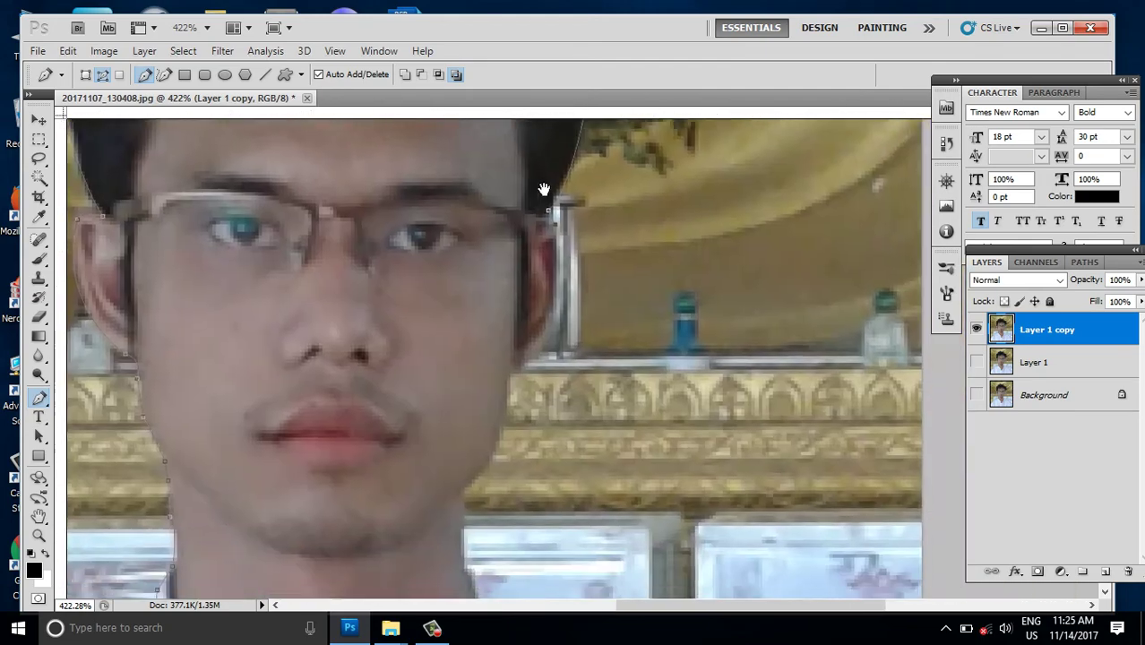
drag(593, 350, 654, 430)
Step: Place anchors along the ear edge, jaw and neck down to the shoulder
click(570, 288)
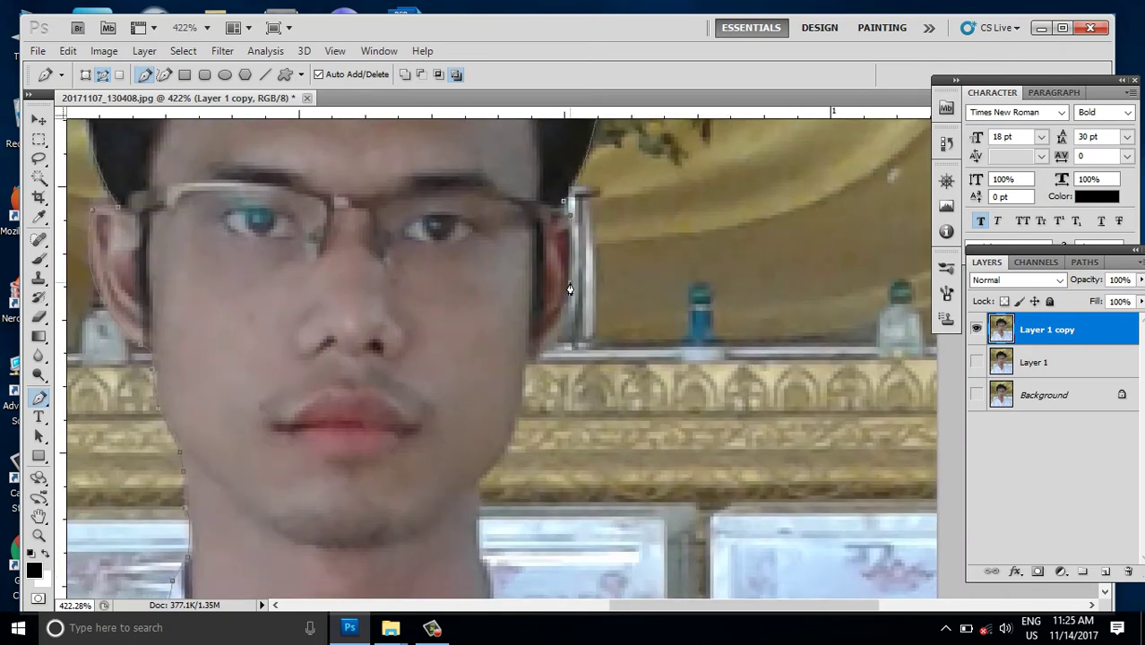
drag(569, 309, 569, 296)
drag(539, 359, 550, 390)
drag(532, 433, 525, 401)
mouse_move(454, 504)
mouse_down()
mouse_move(482, 485)
mouse_move(459, 317)
mouse_up()
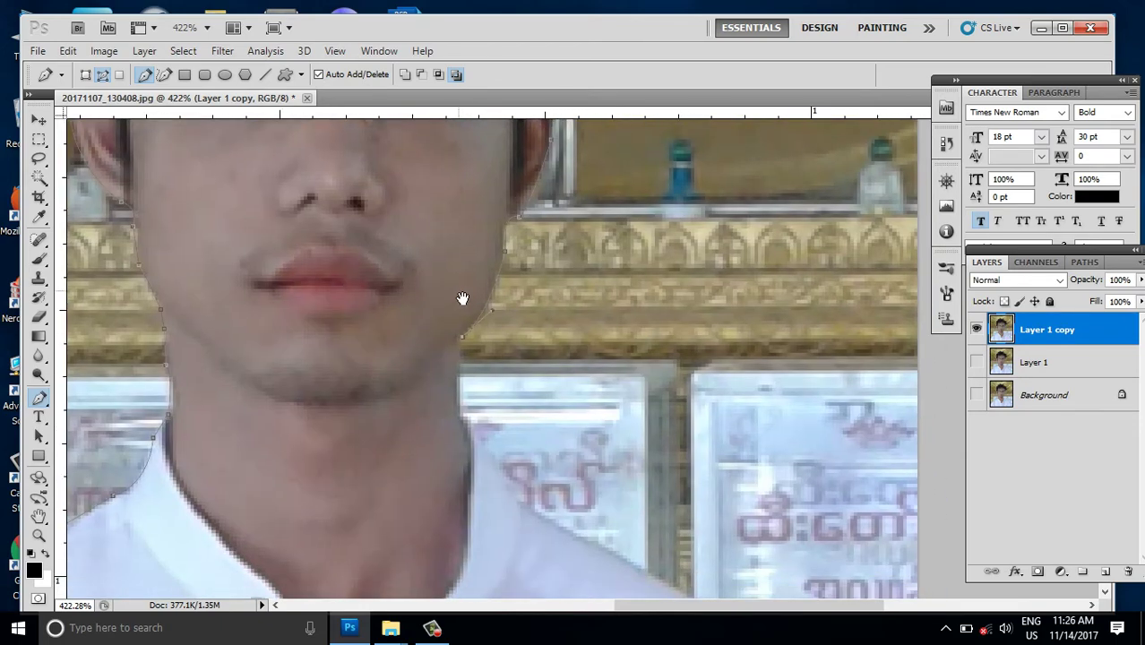
click(476, 437)
drag(537, 513, 582, 546)
Step: Continue the outline over the shoulder to the photo's bottom-right corner and below
drag(539, 519, 527, 264)
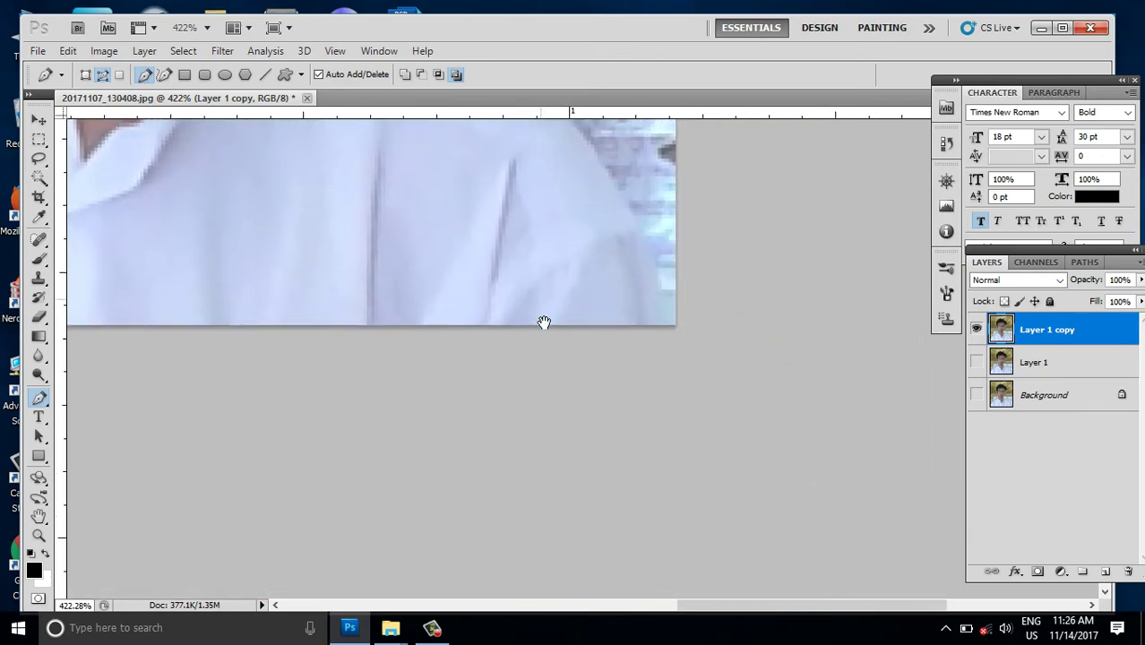
drag(545, 339, 572, 422)
drag(560, 285, 604, 318)
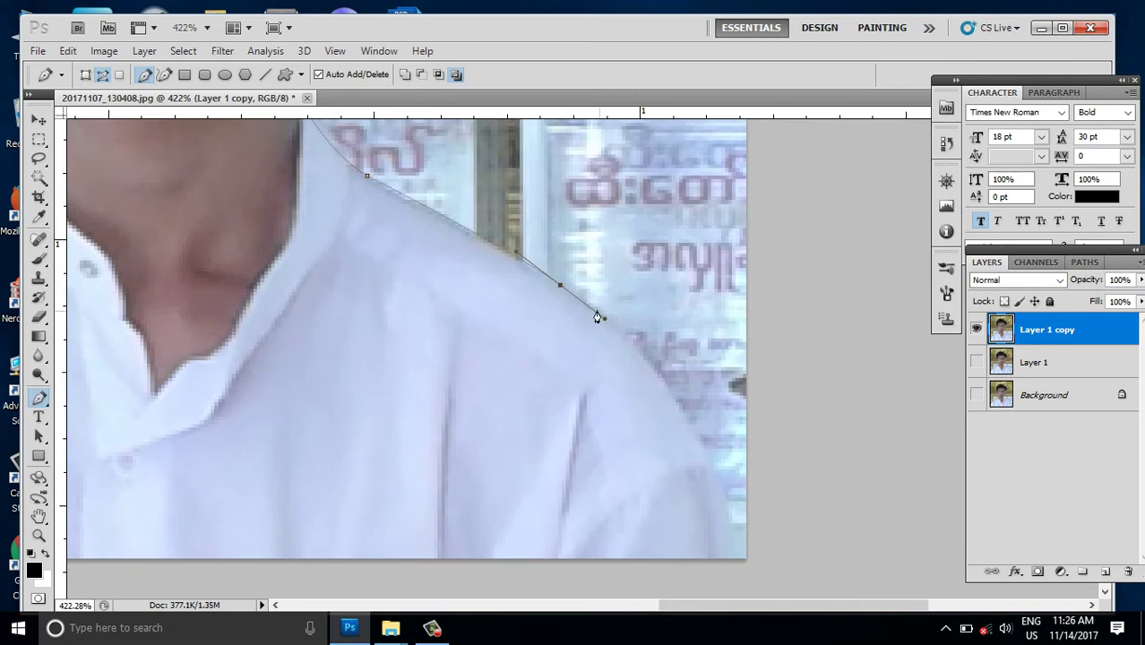
alt+click(559, 287)
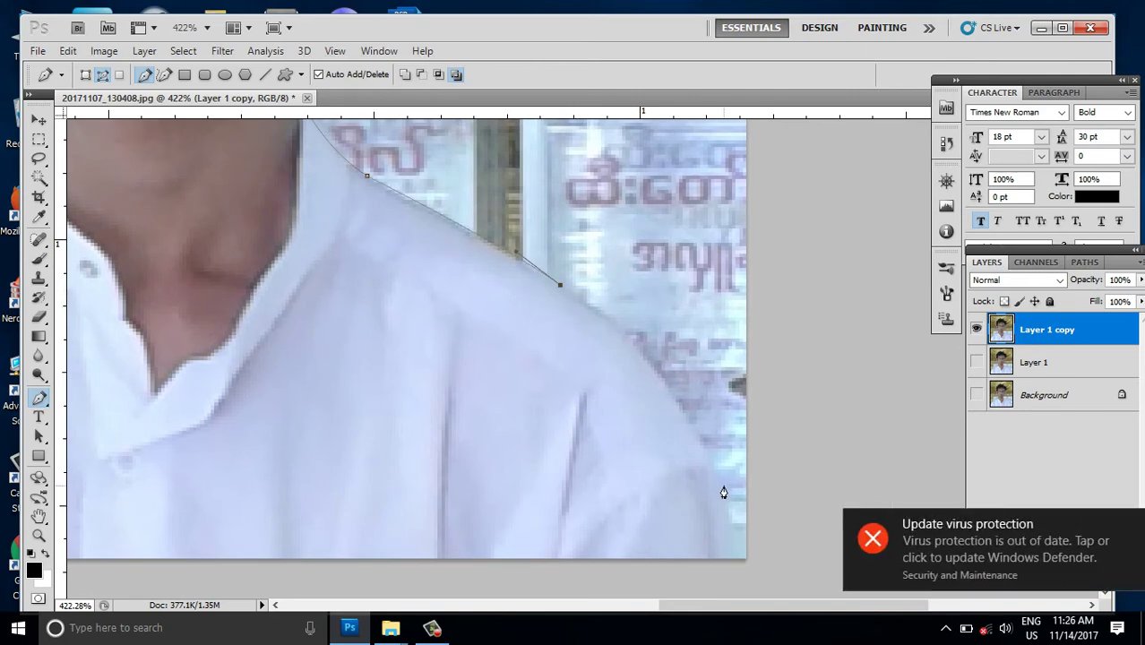
mouse_move(724, 491)
mouse_down()
mouse_move(778, 546)
mouse_move(783, 508)
mouse_up()
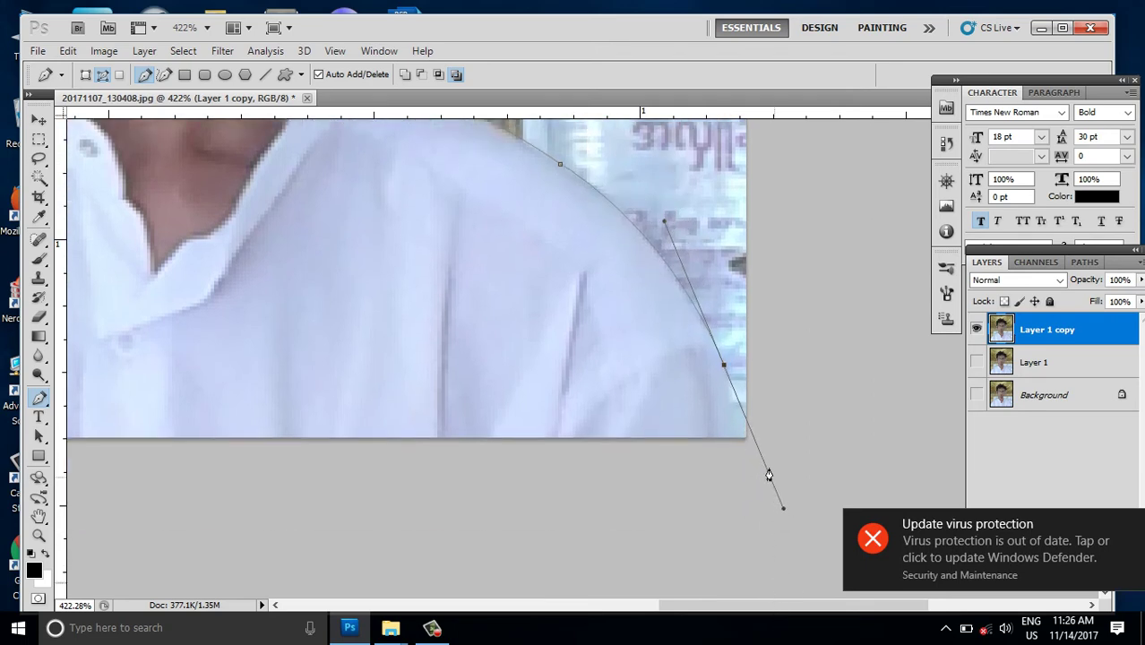
click(722, 365)
click(743, 430)
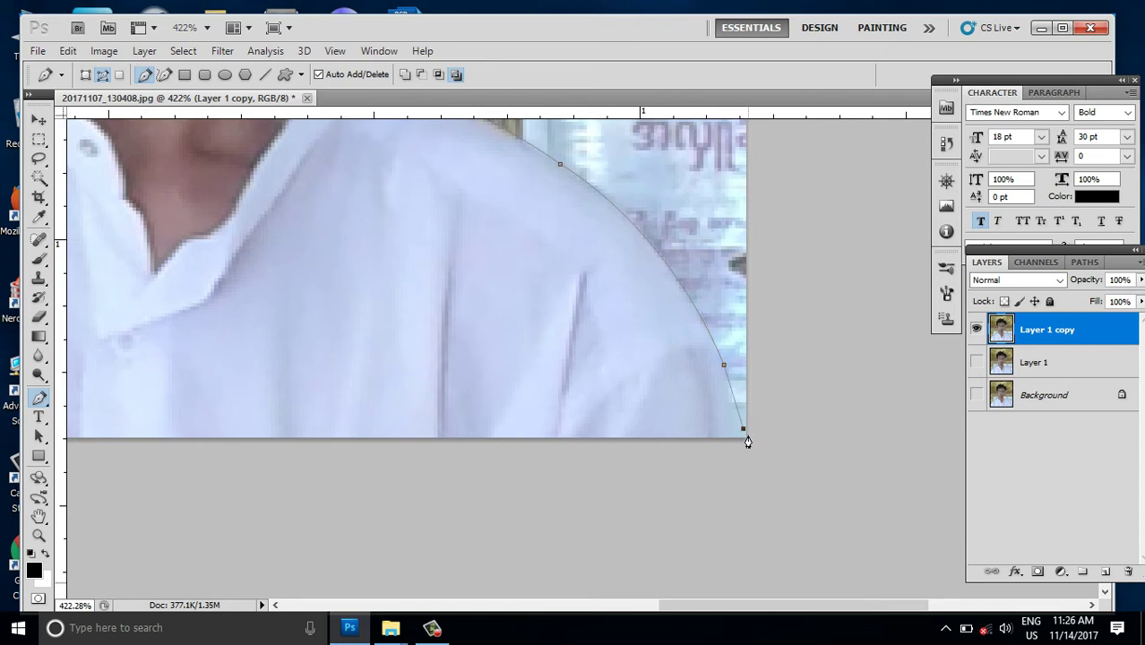
click(770, 489)
Step: Run the outline left beneath the photo, close it at the start point, and zoom out
drag(719, 506, 702, 507)
click(580, 502)
click(472, 497)
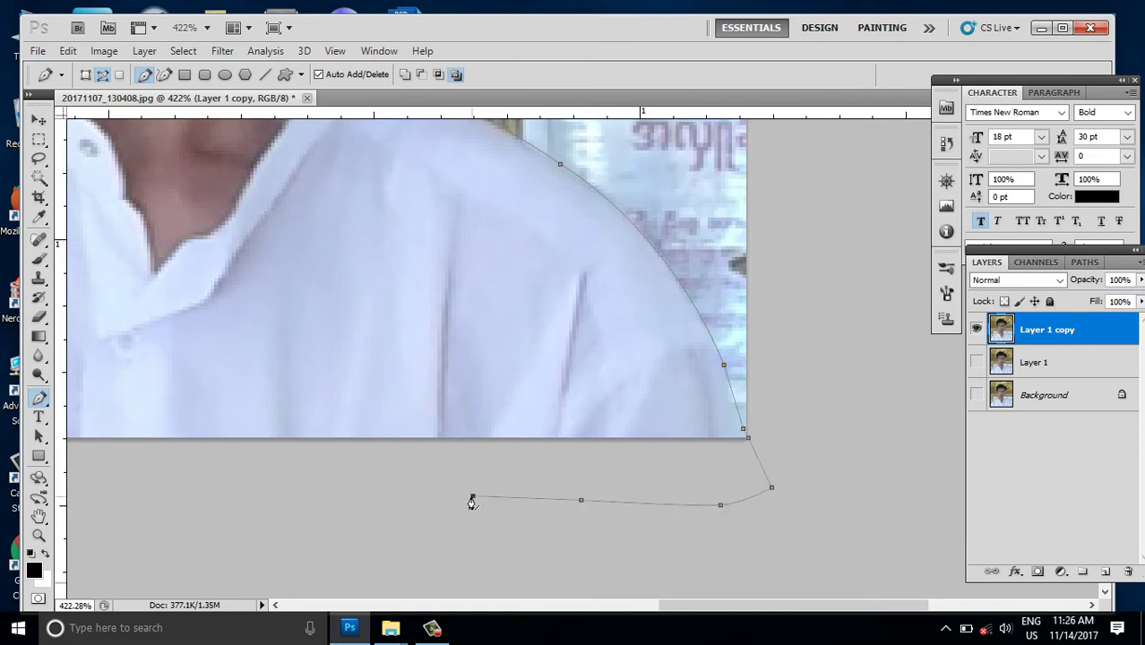
drag(529, 478, 604, 468)
drag(337, 528, 716, 502)
click(682, 491)
drag(467, 487, 452, 491)
click(296, 481)
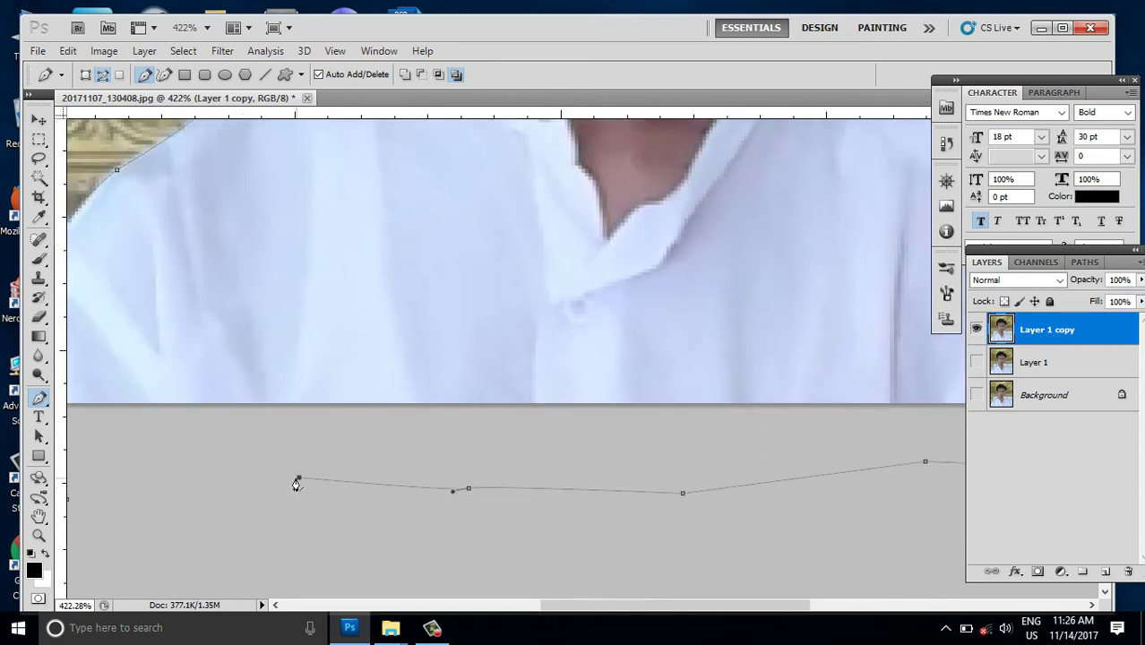
drag(428, 429, 797, 426)
click(601, 475)
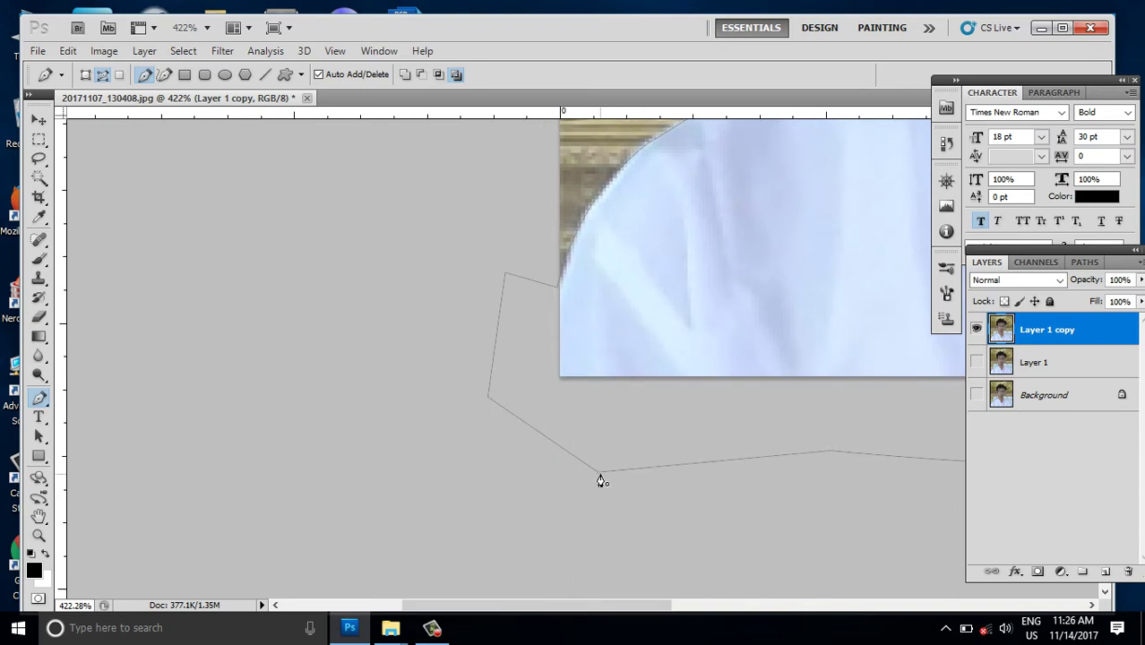
scroll(556, 433, down, 2)
scroll(556, 433, down, 1)
scroll(564, 436, down, 1)
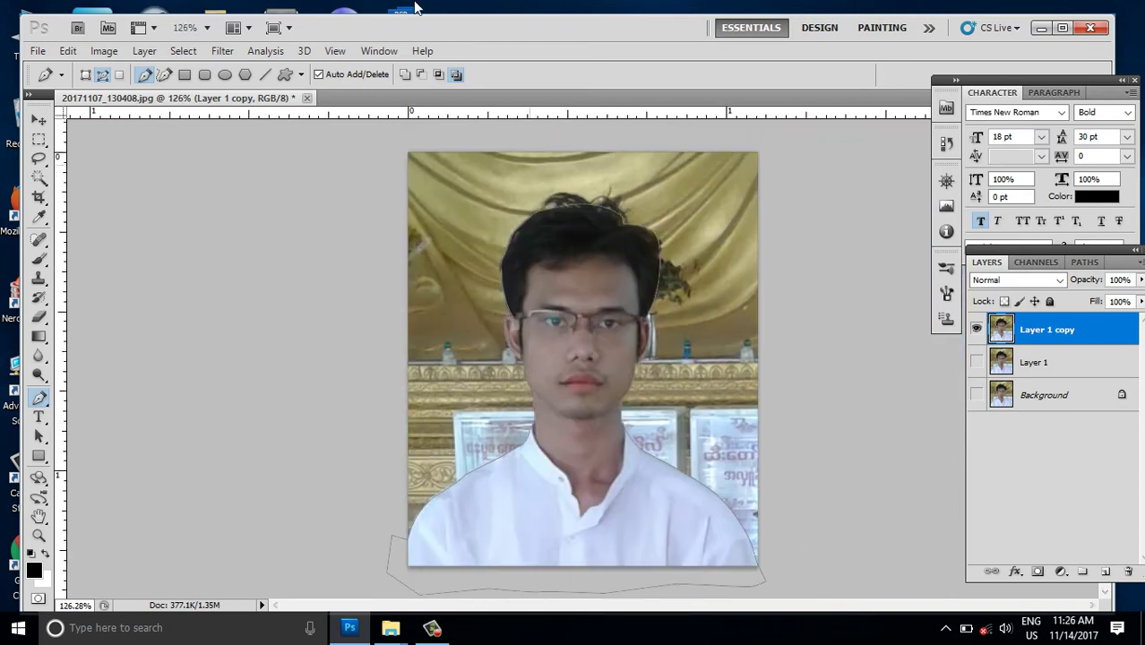
Step: Load the path as a selection, feather it 0.5 px, and copy it to Layer 2
key(ctrl+Return)
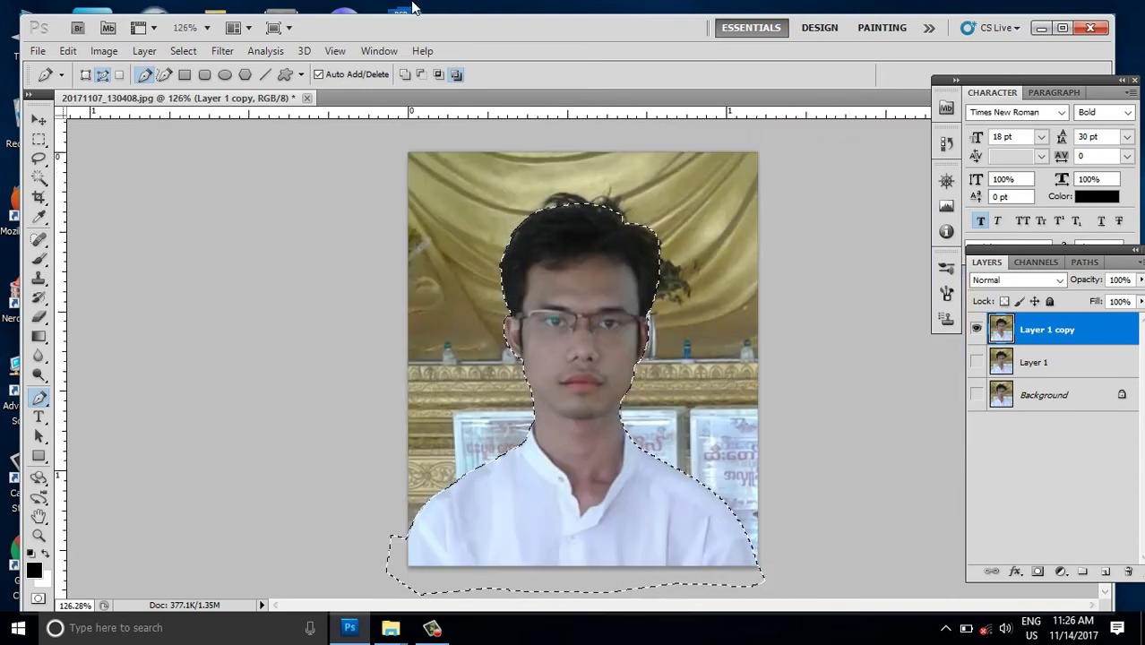
key(shift+F6)
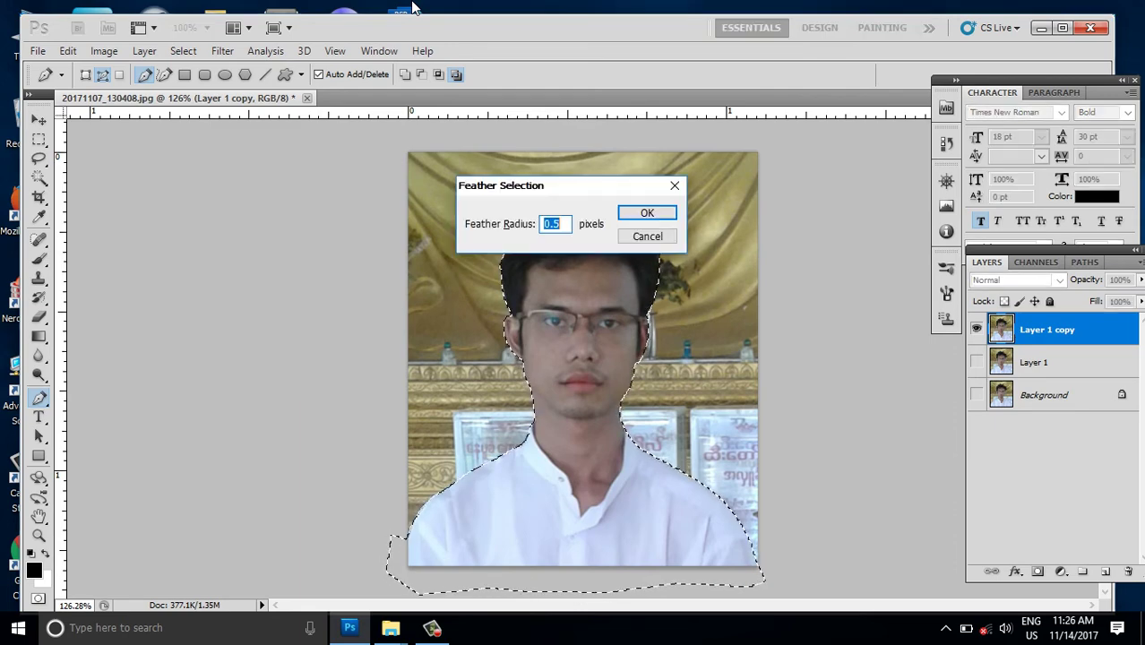
text(0)
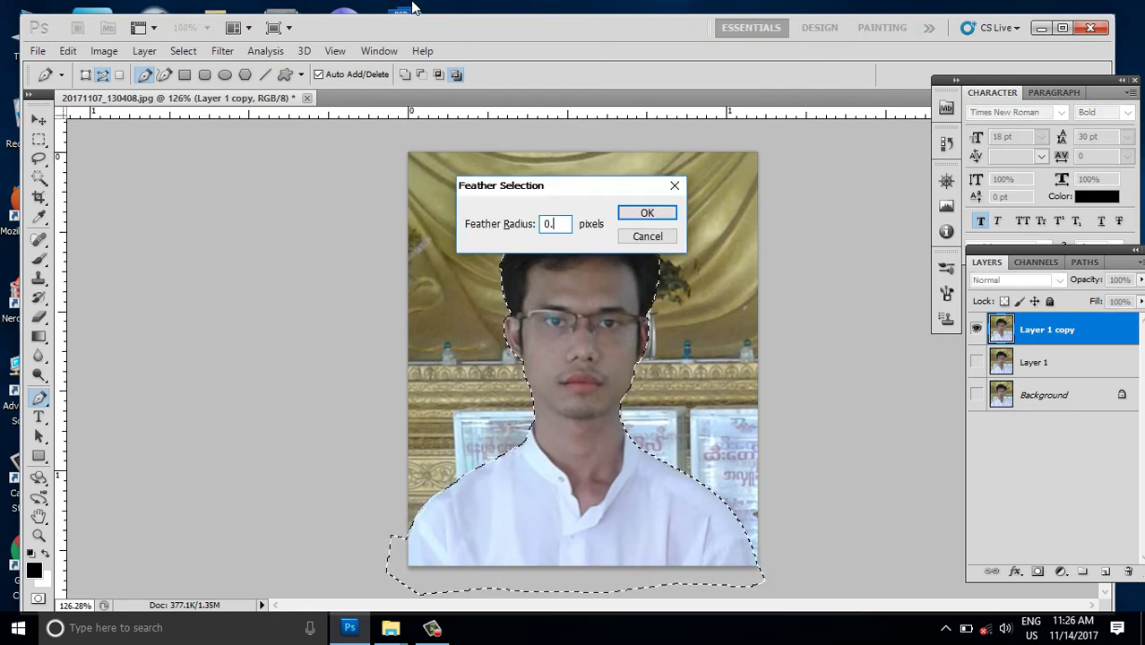
text(.)
text(5)
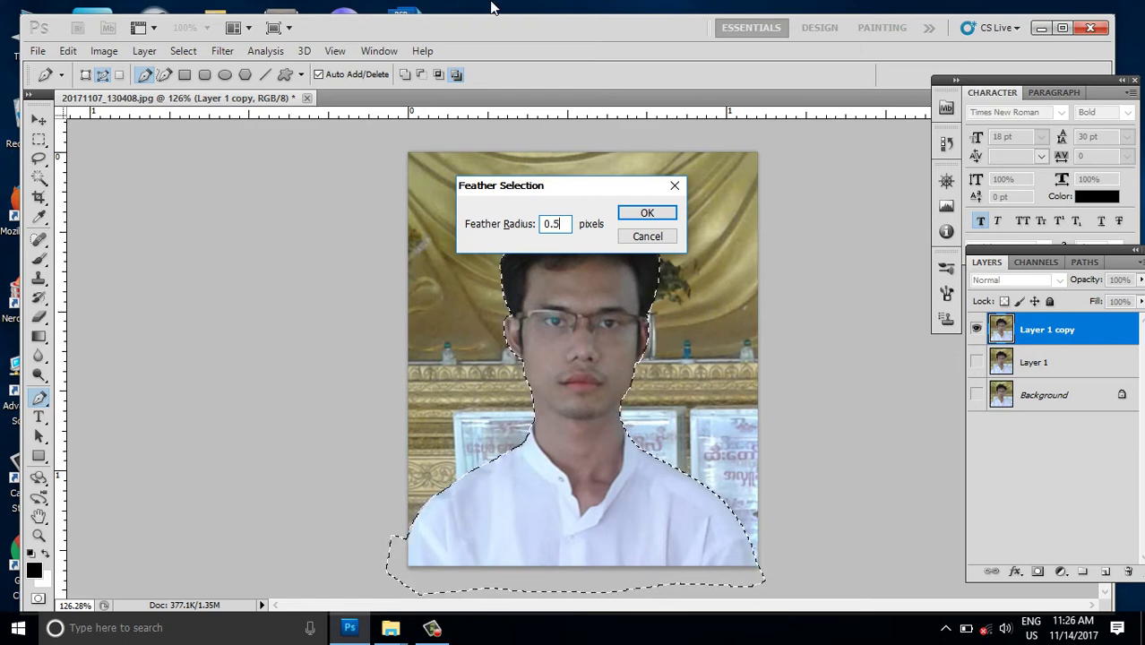
key(Return)
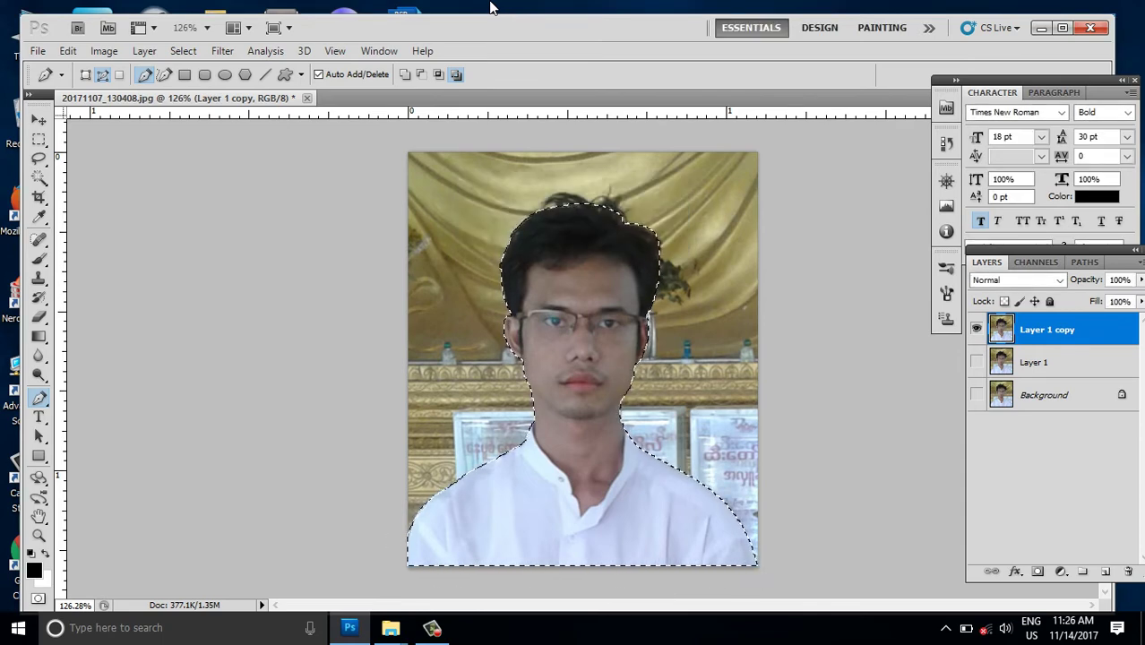
key(ctrl+j)
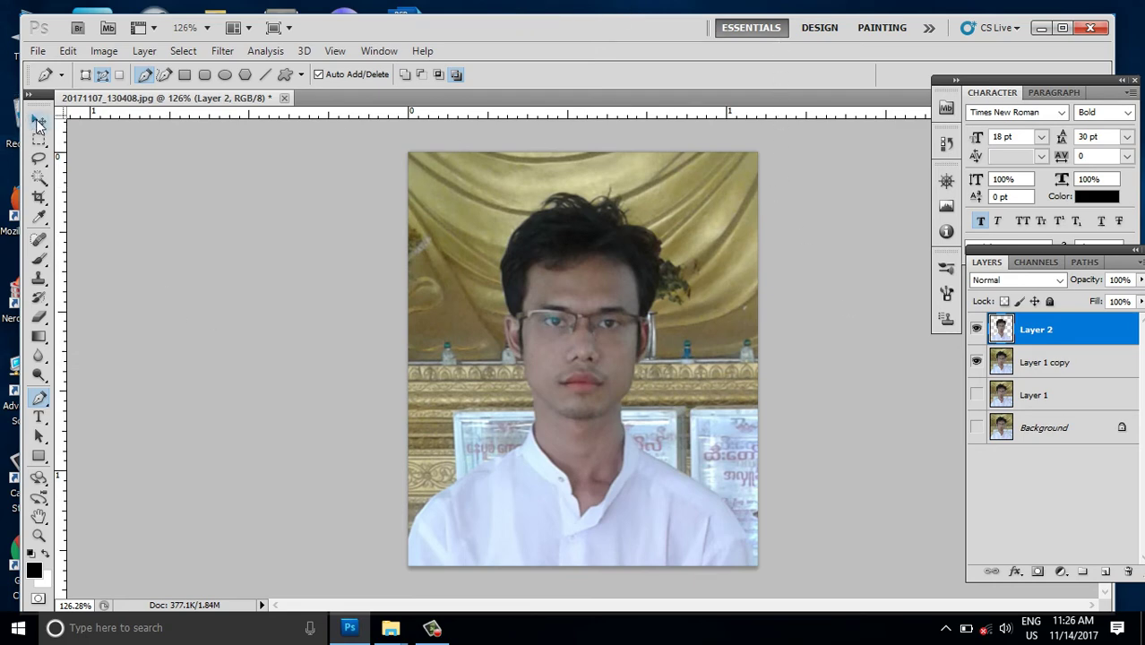
click(39, 122)
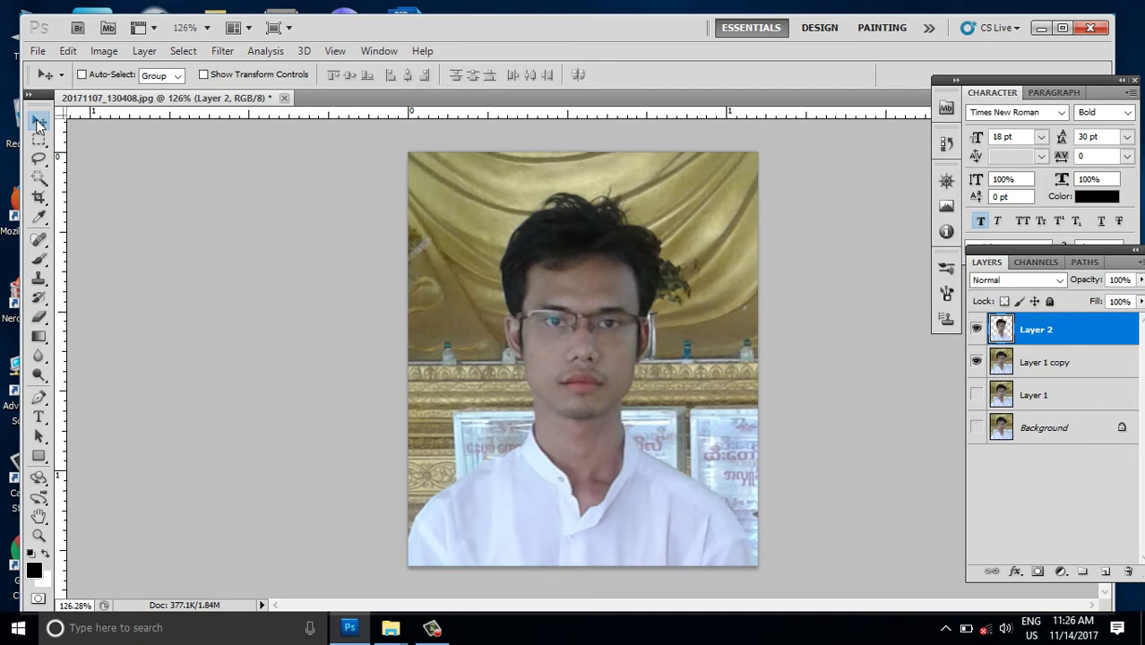
Step: Add a Solid Color fill layer above Layer 1 copy
click(1055, 367)
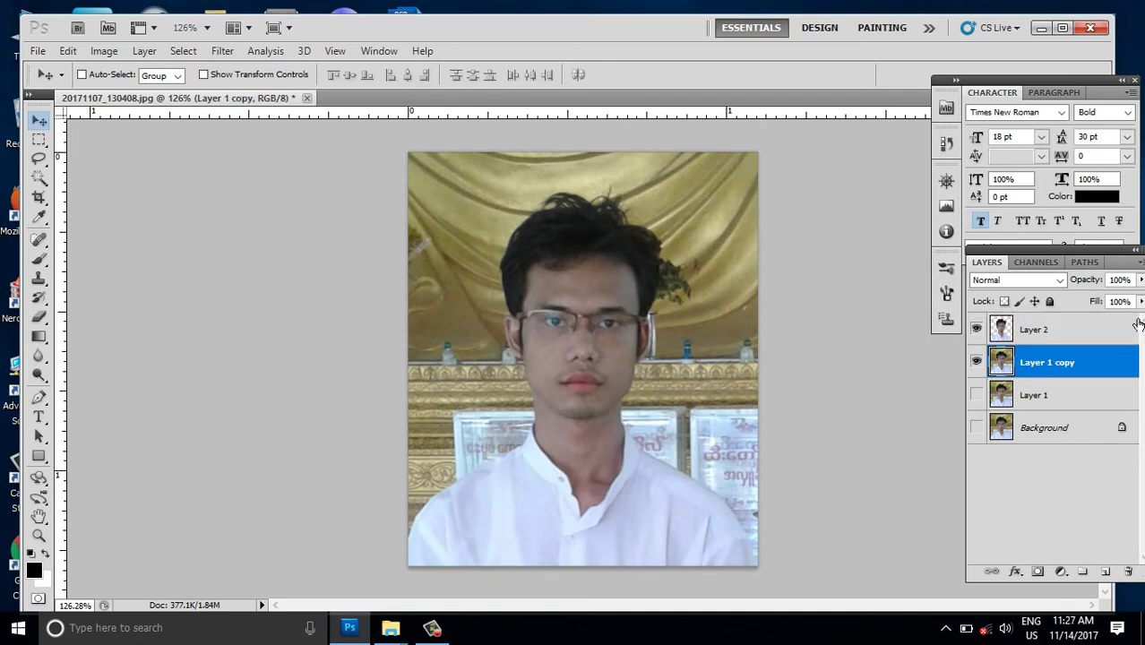
click(145, 51)
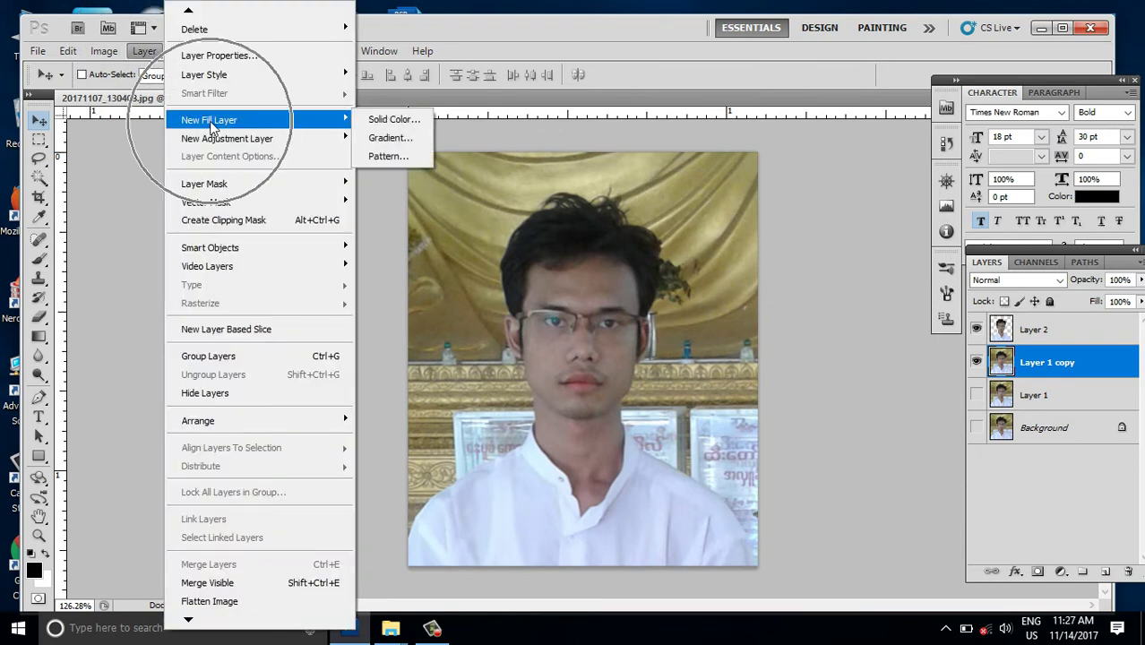
mouse_move(209, 120)
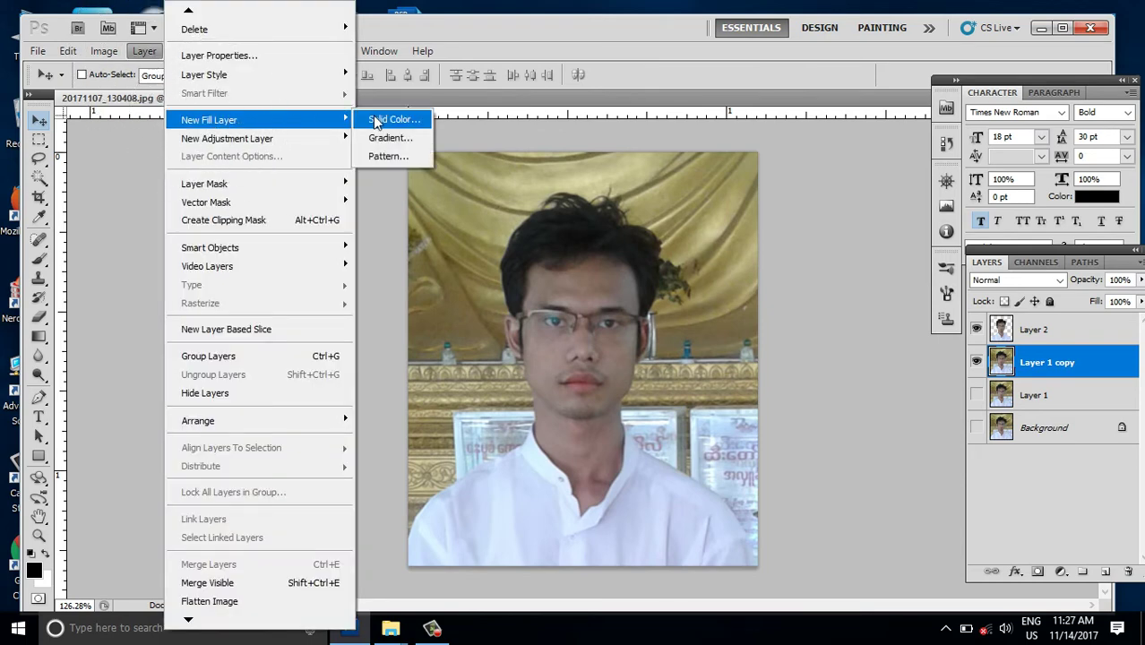
click(375, 120)
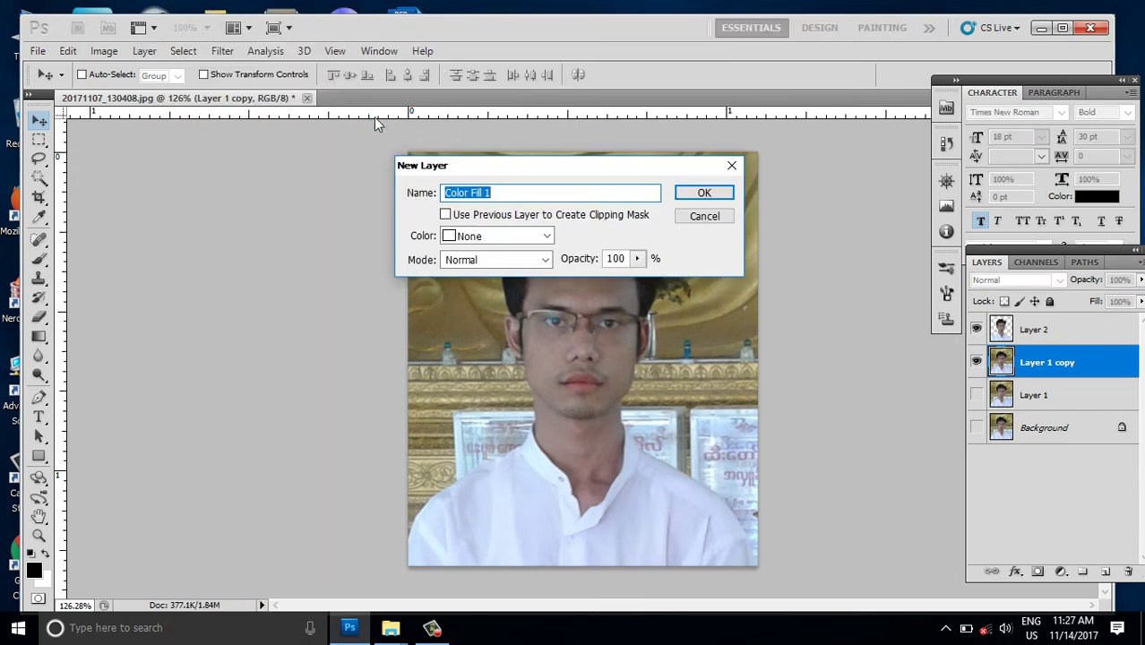
click(704, 192)
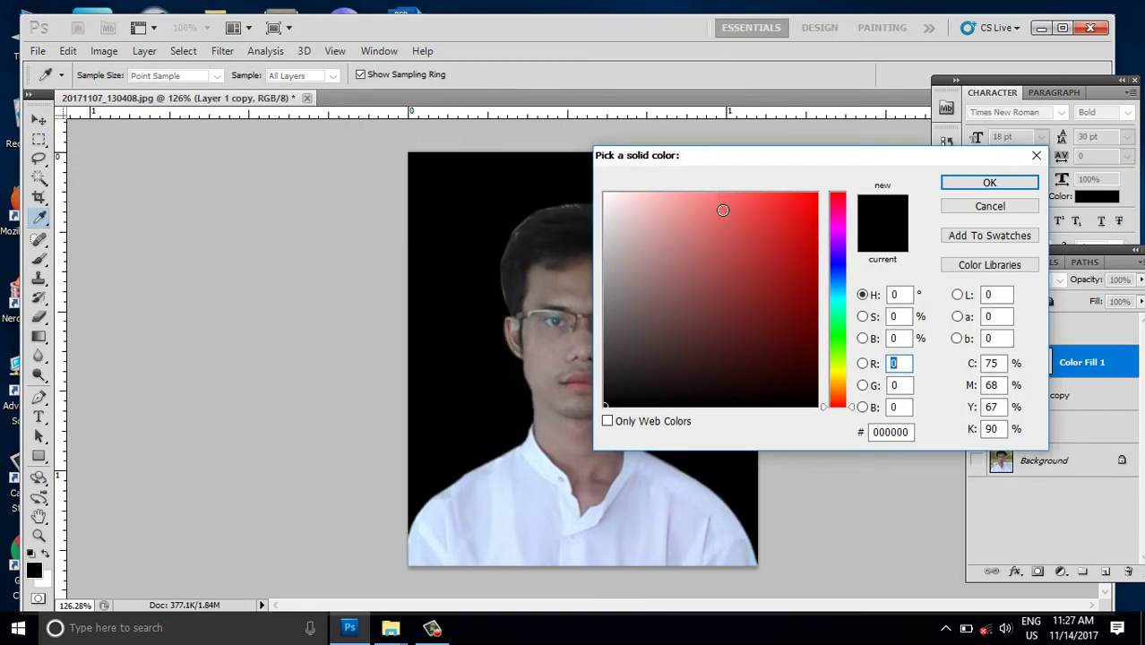
Step: Pick the purple-blue #3604c5 as the fill colour and confirm
click(842, 265)
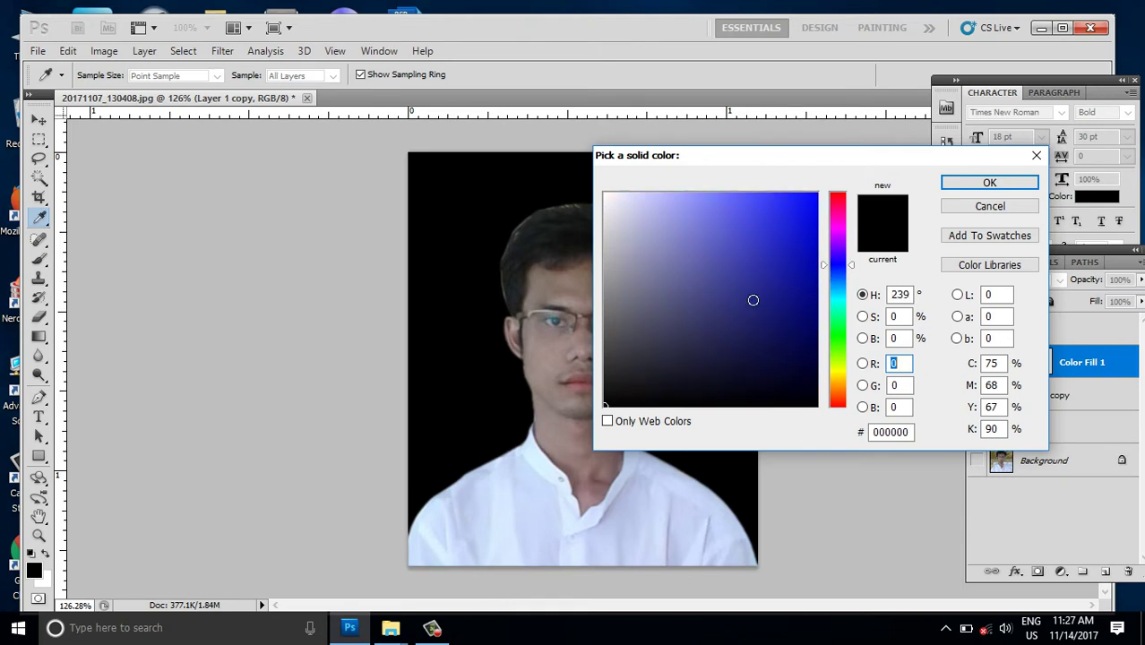
drag(753, 299, 826, 172)
click(817, 267)
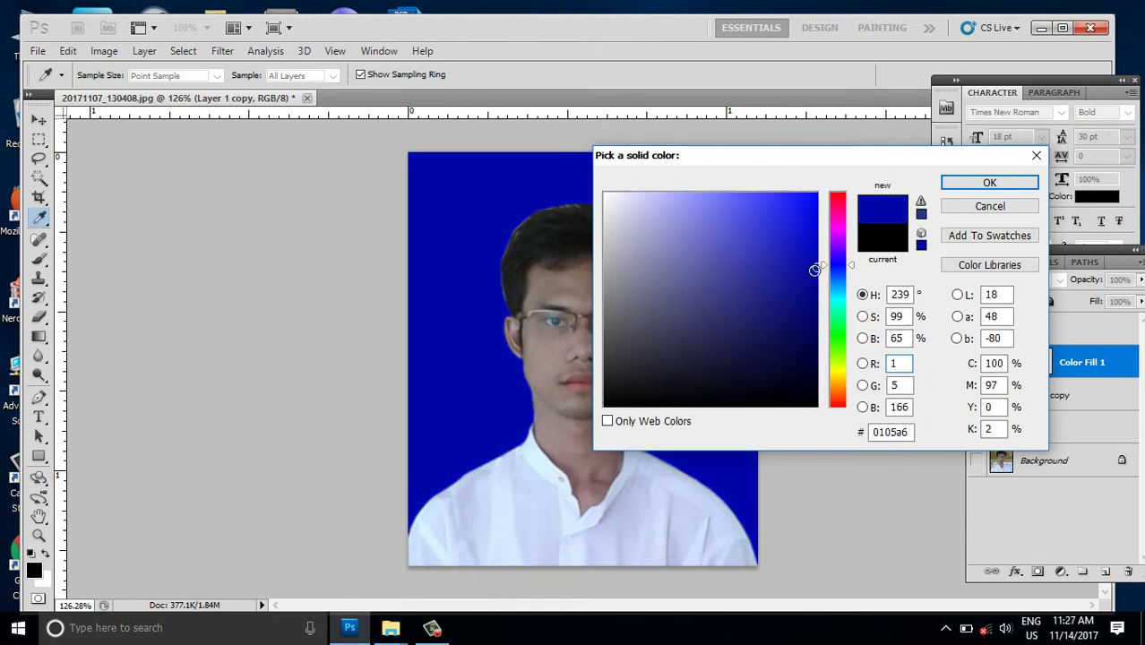
click(815, 296)
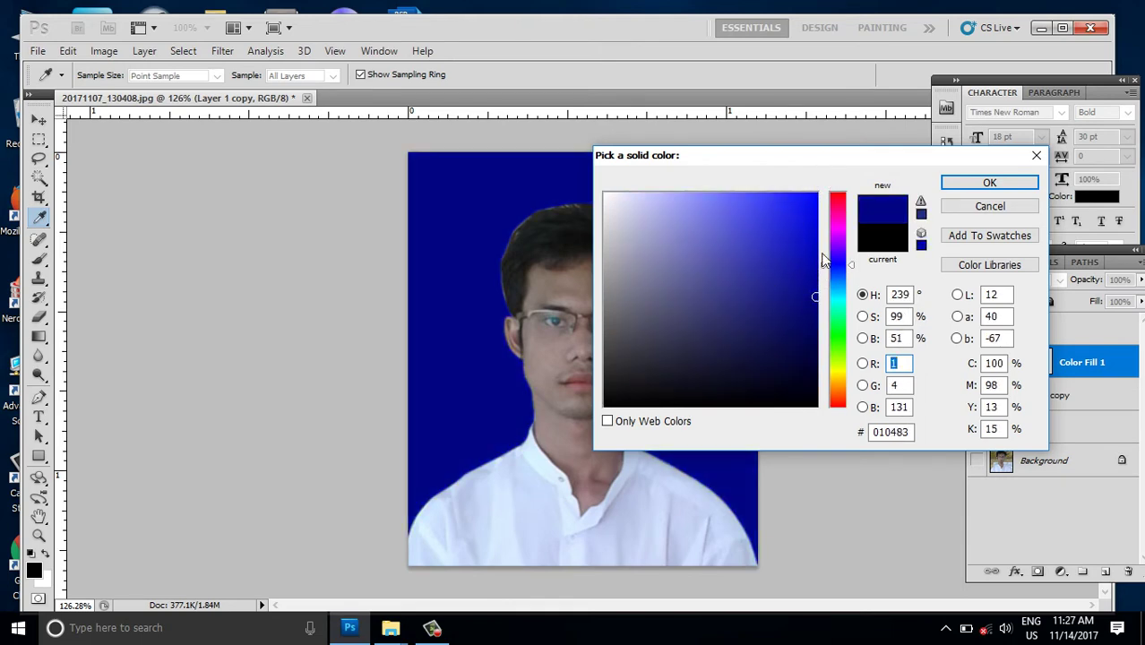
drag(817, 296, 861, 188)
click(838, 255)
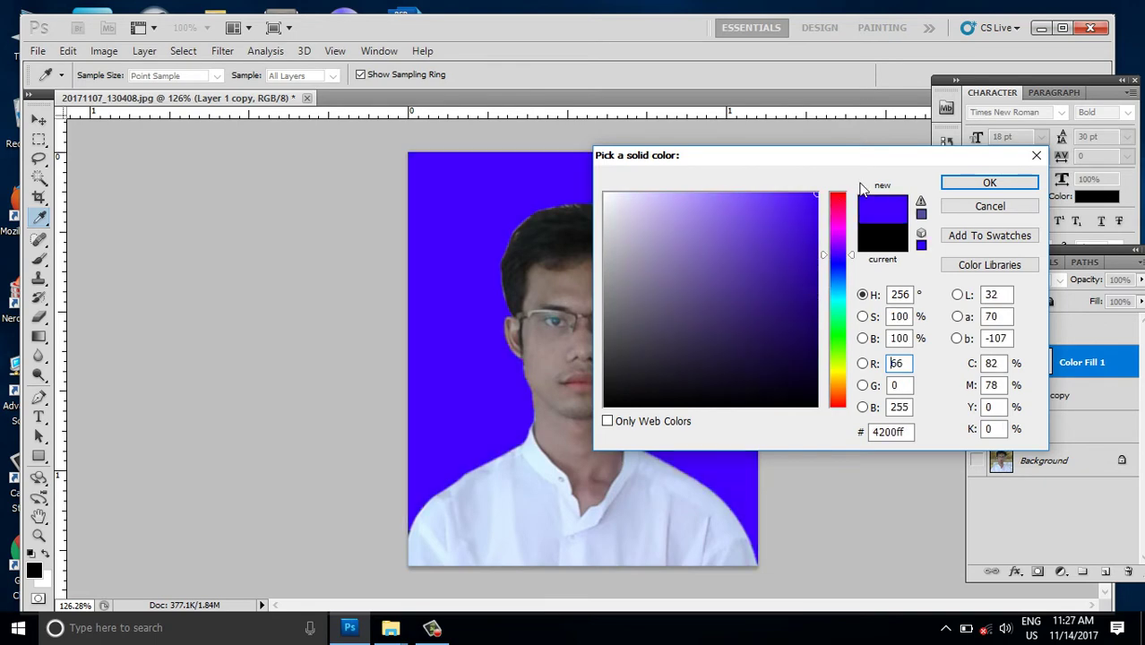
click(812, 241)
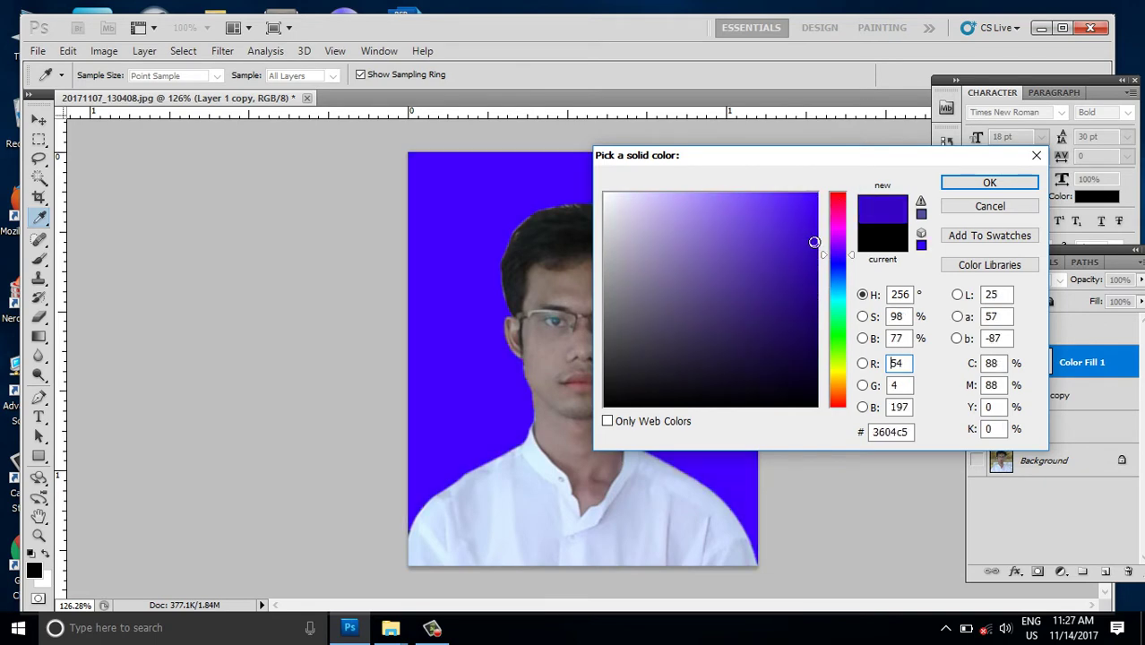
click(986, 184)
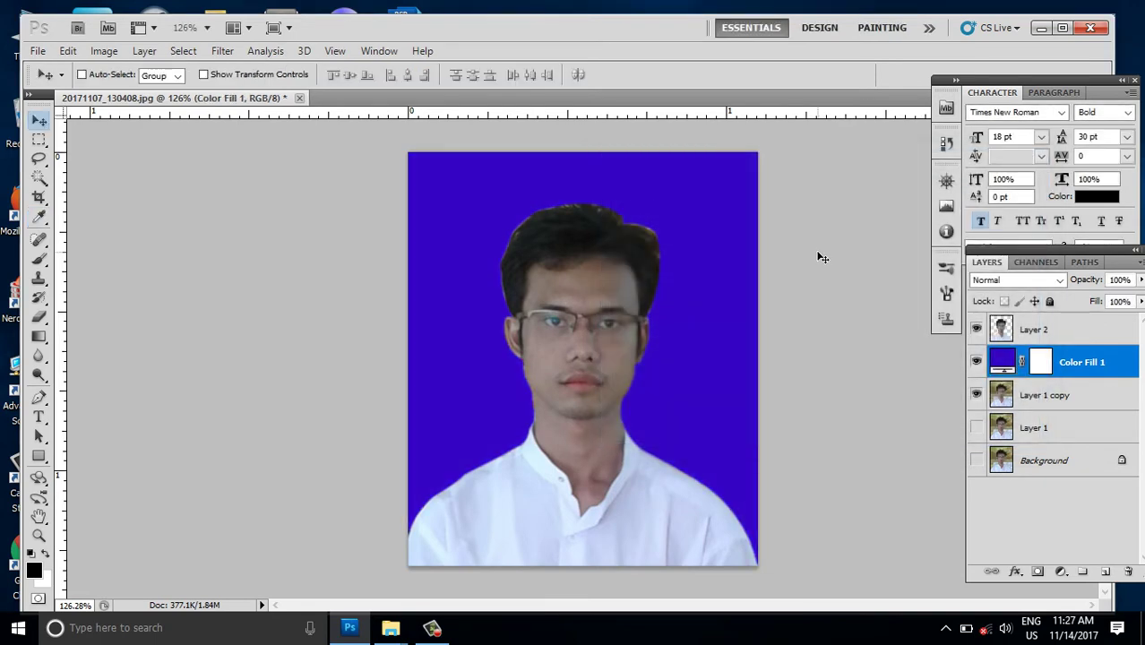
Step: Zoom in on the hair and make Layer 2 the active layer
scroll(668, 235, up, 1)
scroll(660, 226, up, 2)
scroll(656, 224, up, 2)
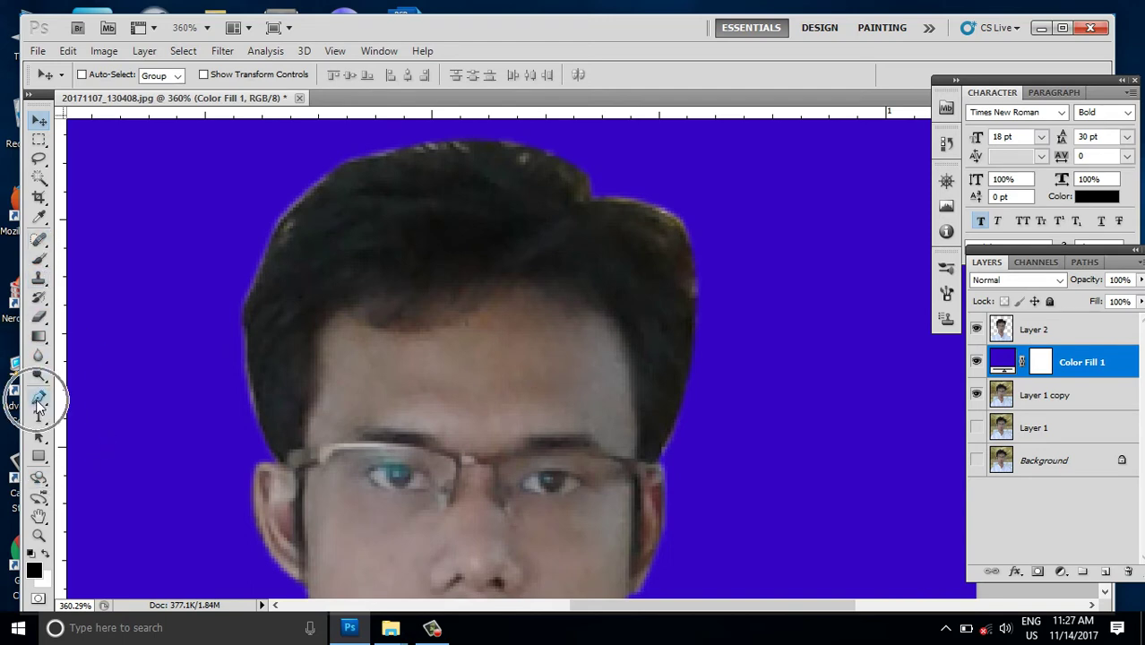
click(38, 399)
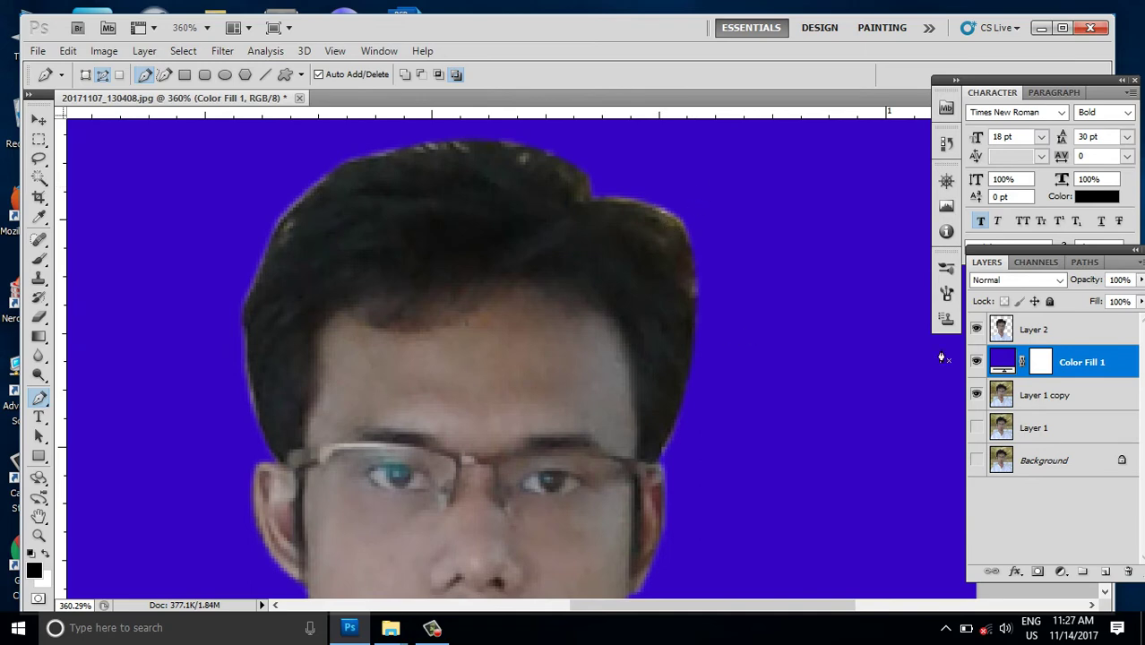
click(1036, 330)
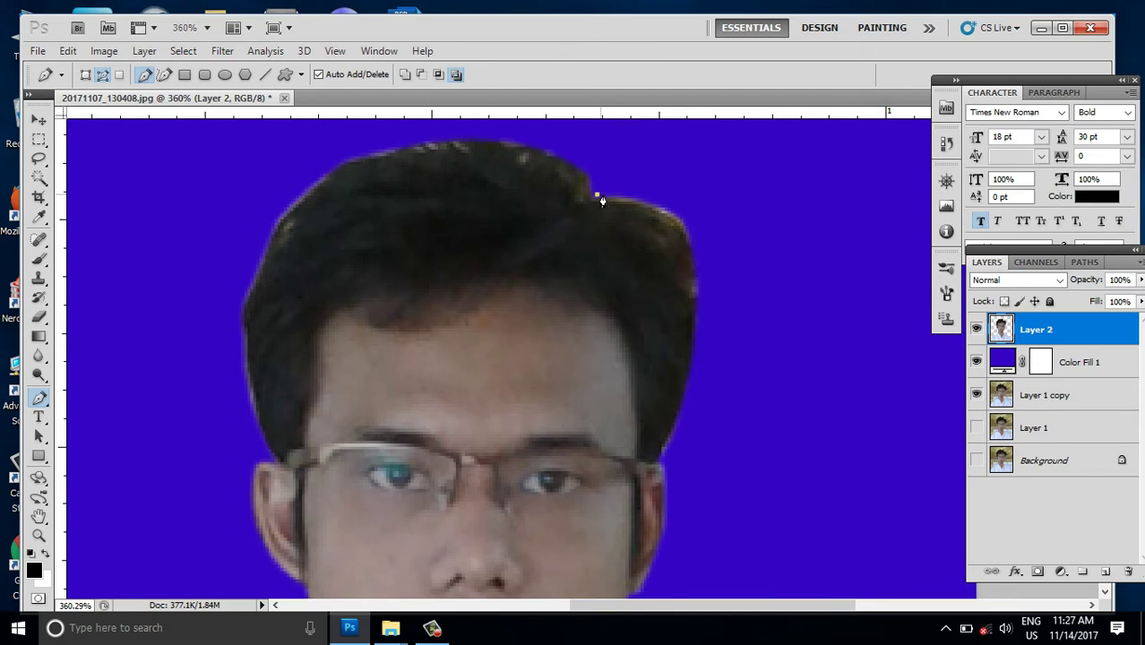
Step: Outline the hair tuft with a pen path, feather it as a selection, then deselect
drag(691, 240, 724, 279)
click(722, 232)
click(709, 166)
click(675, 158)
click(629, 161)
click(610, 185)
click(599, 195)
key(ctrl+Return)
key(shift+F6)
key(Return)
key(ctrl+d)
Step: Zoom out to view the whole portrait on the blue background
scroll(593, 302, down, 2)
scroll(593, 302, down, 2)
scroll(561, 347, down, 1)
scroll(560, 347, down, 1)
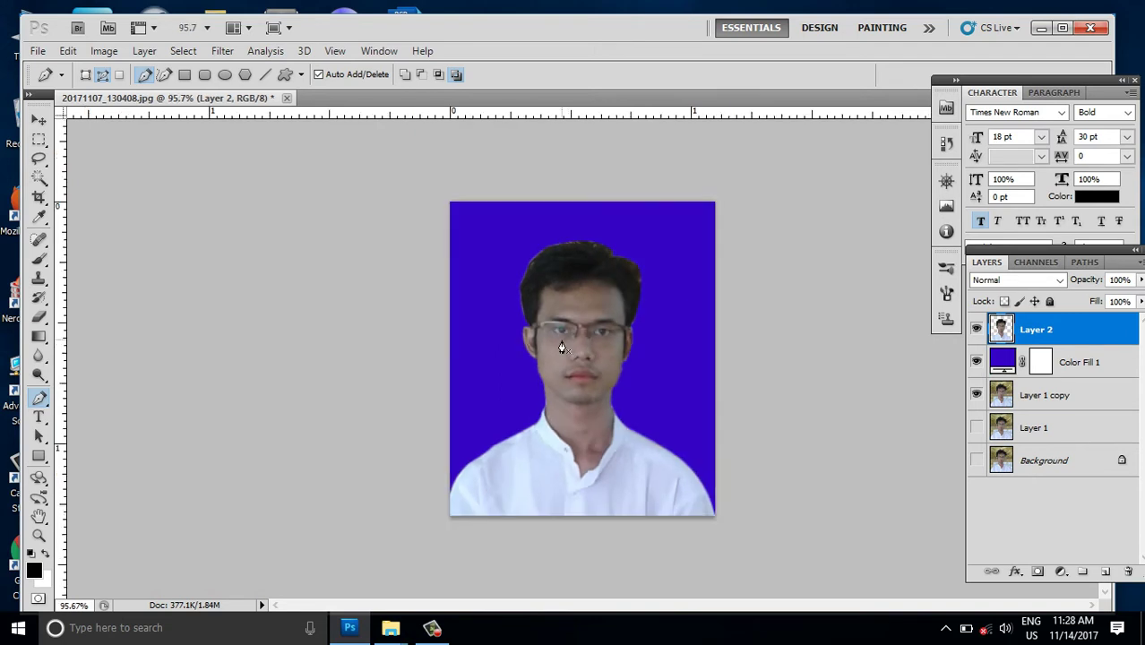
scroll(565, 358, up, 1)
scroll(578, 372, down, 1)
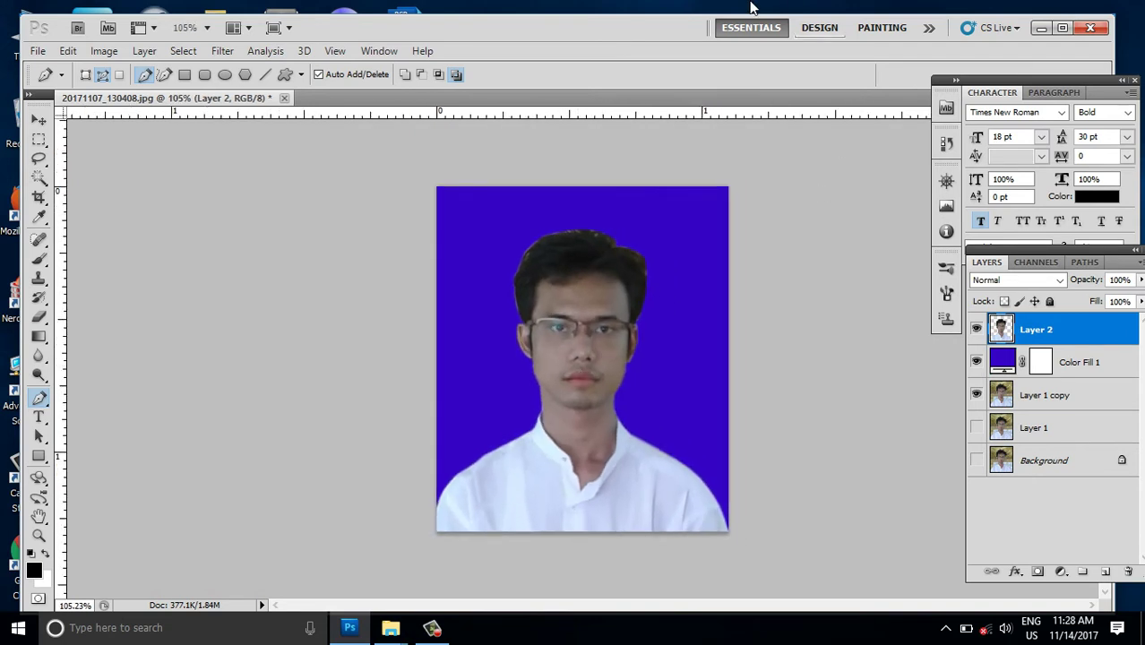
click(39, 119)
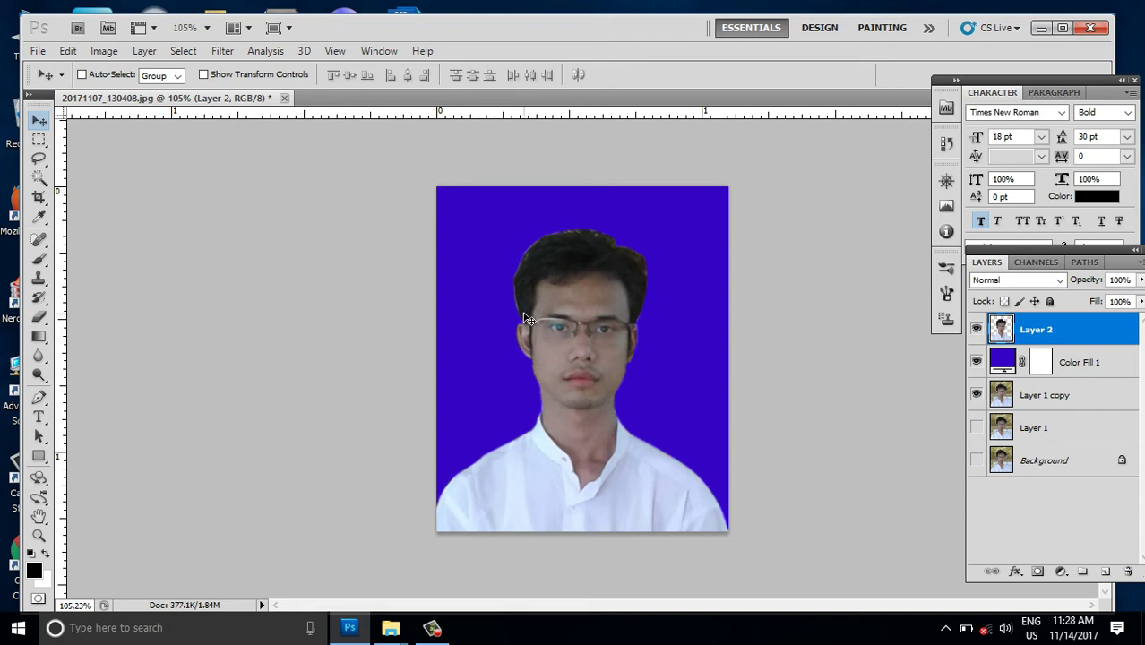
Step: Apply a Color Balance midtone shift of -1, -1, -11 to the portrait layer
key(i)
key(ctrl+b)
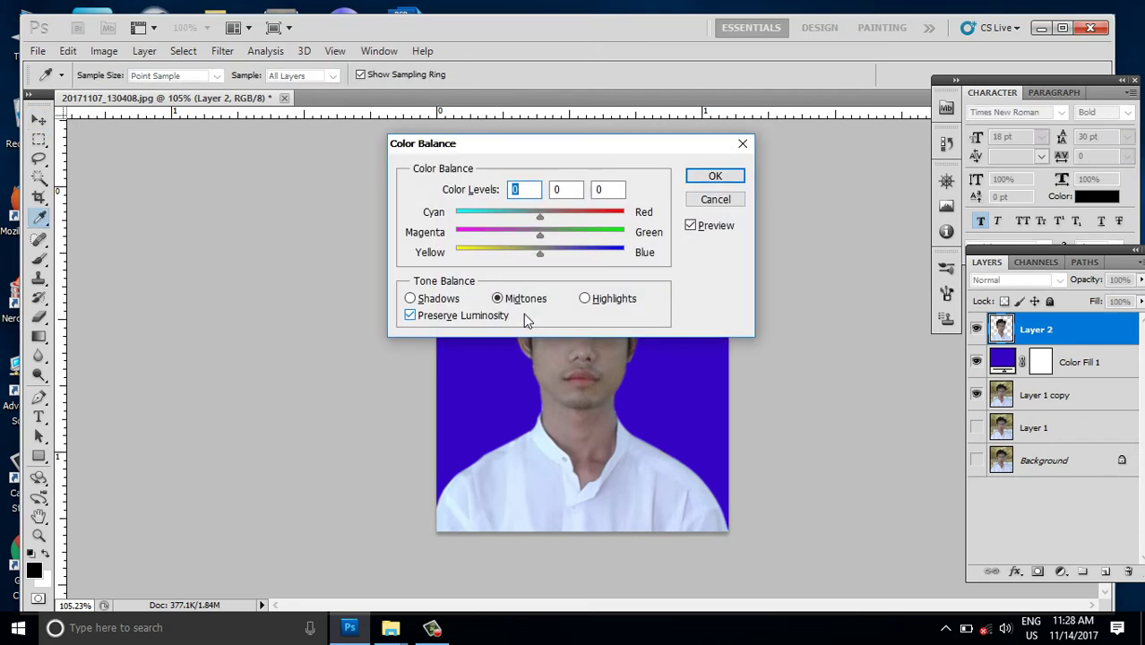
drag(628, 153, 646, 104)
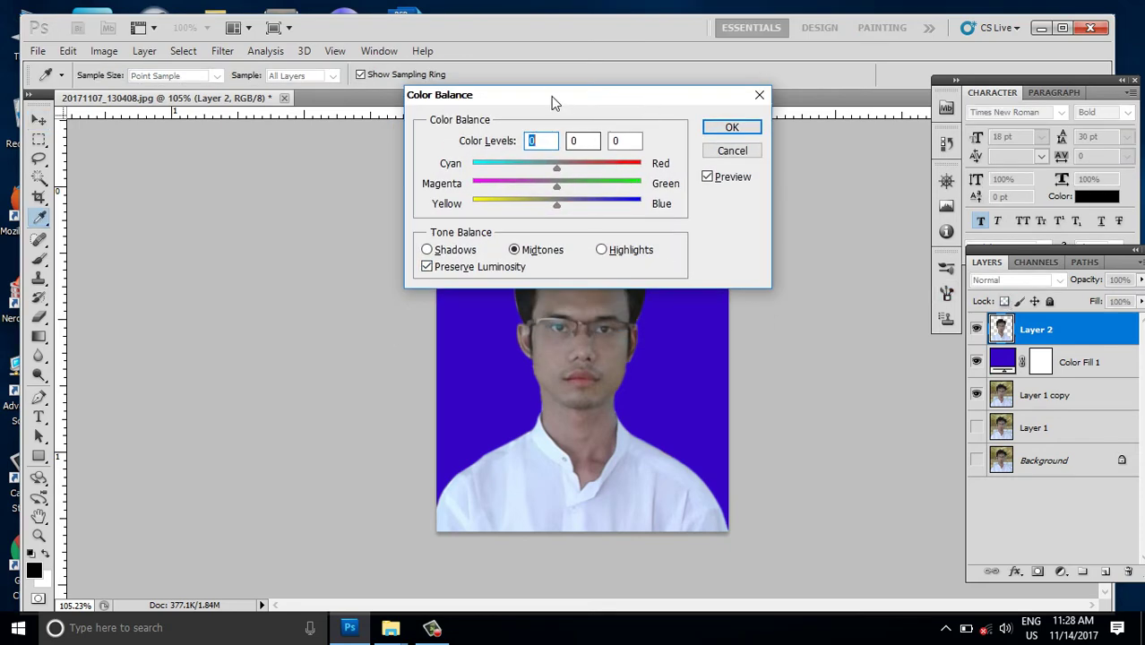
mouse_move(558, 102)
mouse_down()
mouse_move(649, 158)
mouse_move(809, 170)
mouse_up()
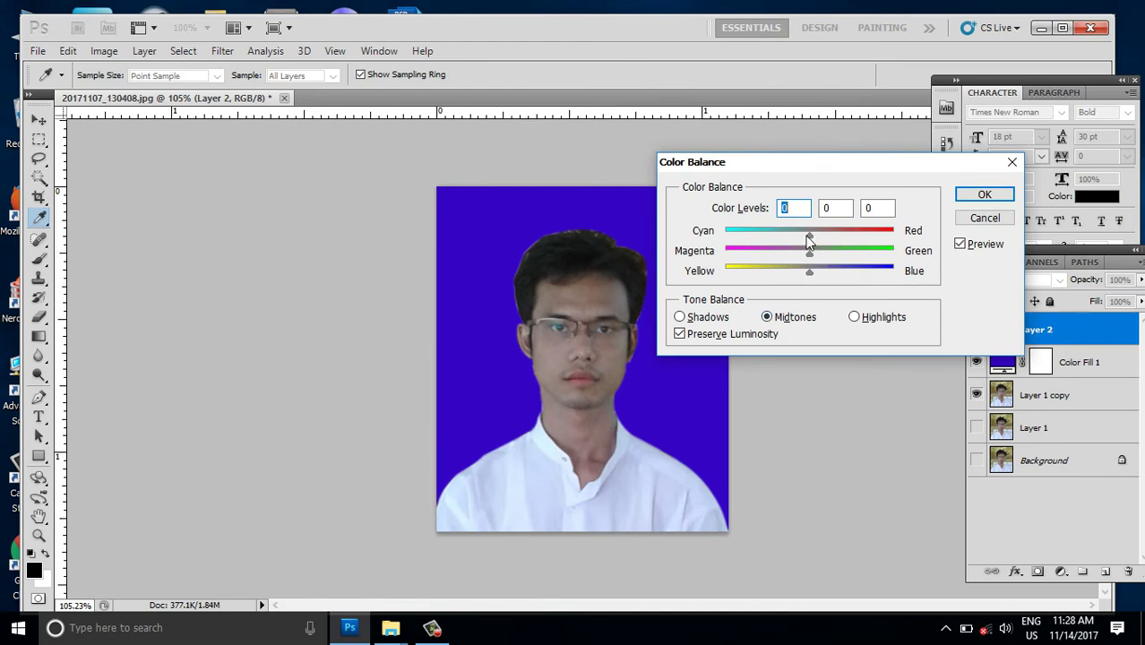
drag(811, 236, 808, 238)
mouse_move(809, 251)
mouse_down()
mouse_move(824, 251)
mouse_move(794, 255)
mouse_move(818, 257)
mouse_move(799, 272)
mouse_up()
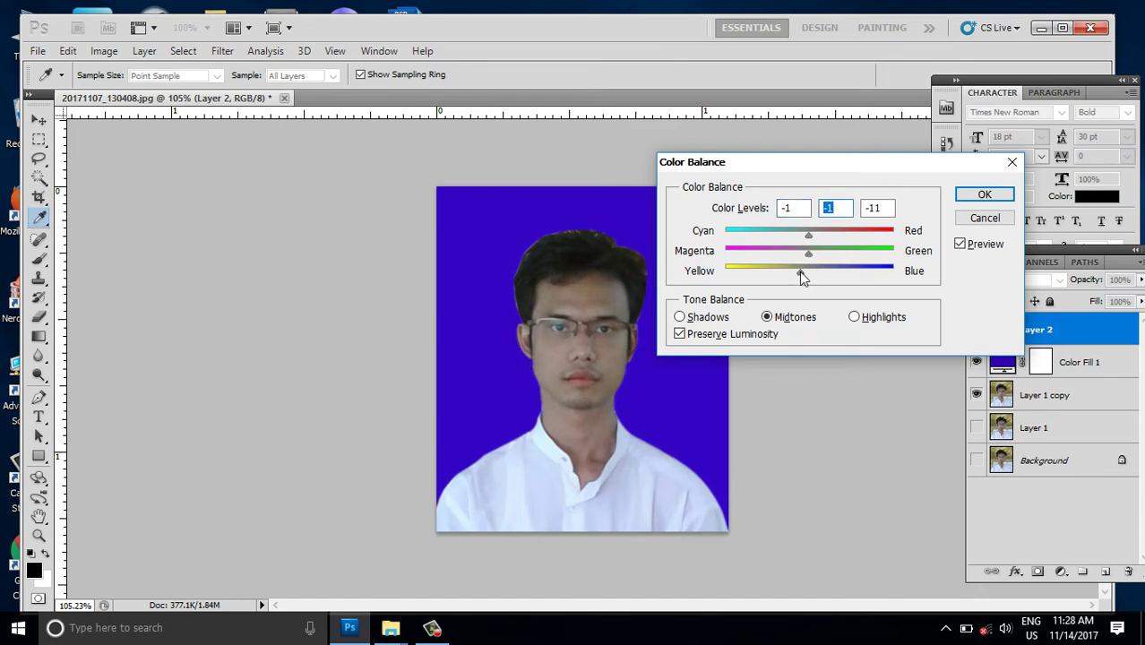
click(985, 195)
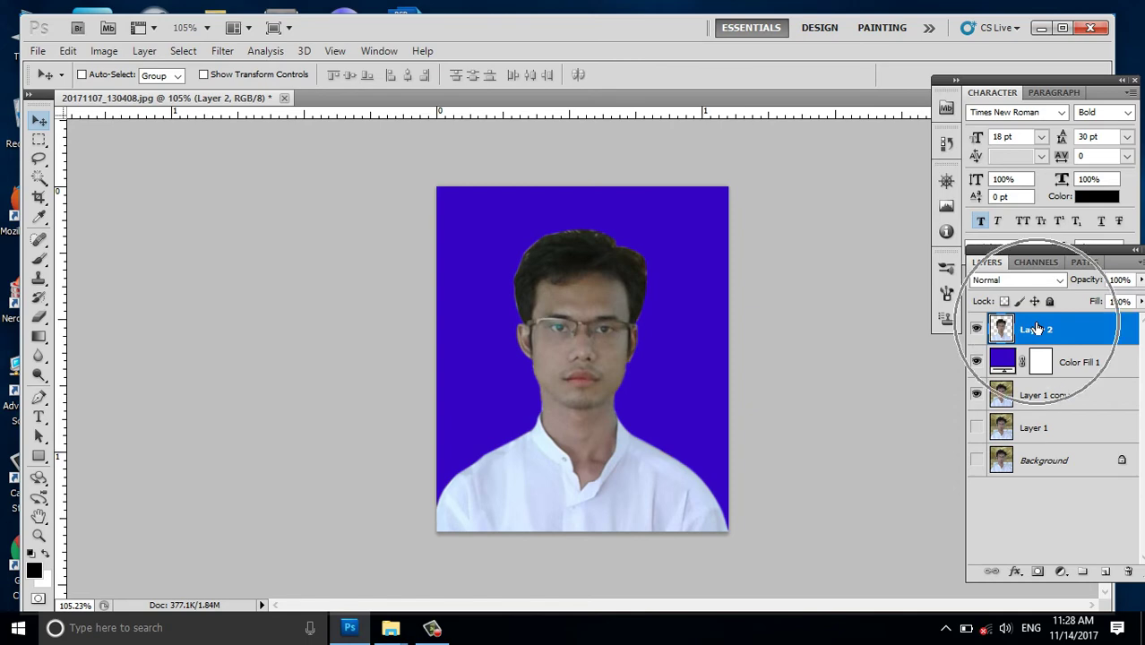
Step: Add a Levels 1 adjustment layer with the midtone gray slider at about 1.24
click(135, 55)
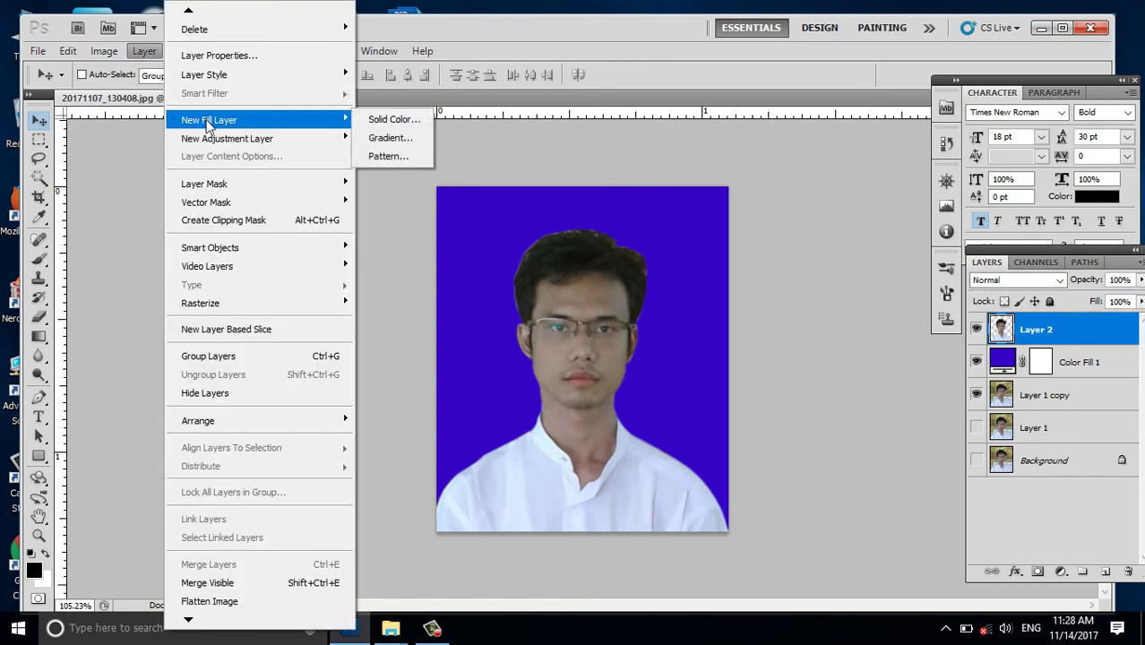
mouse_move(227, 139)
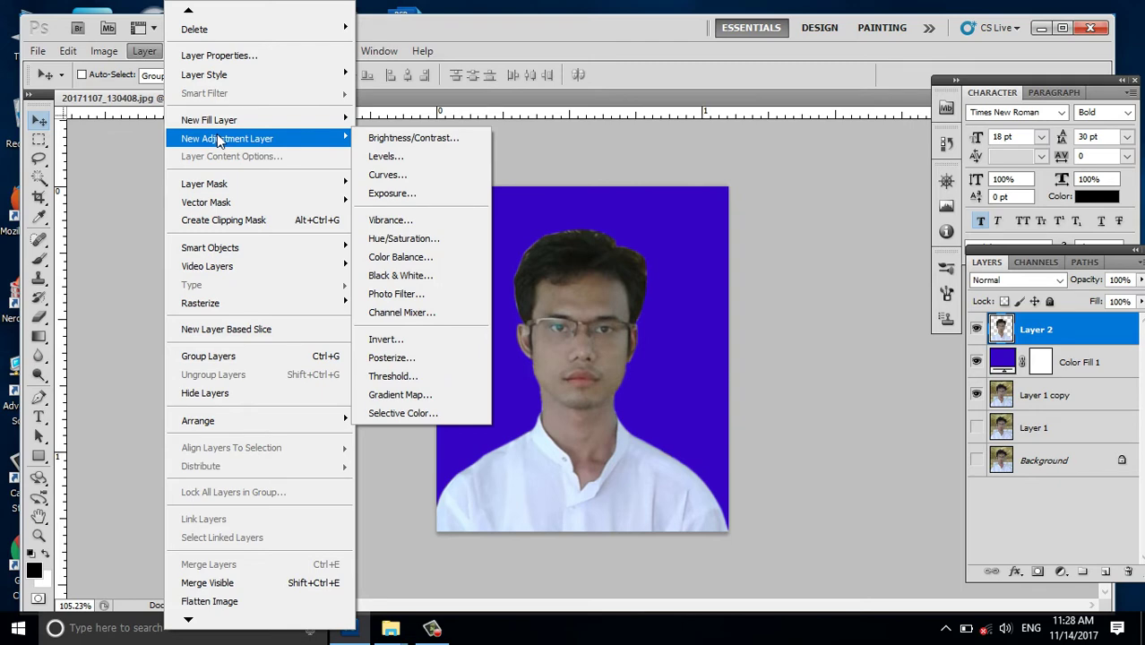
click(406, 159)
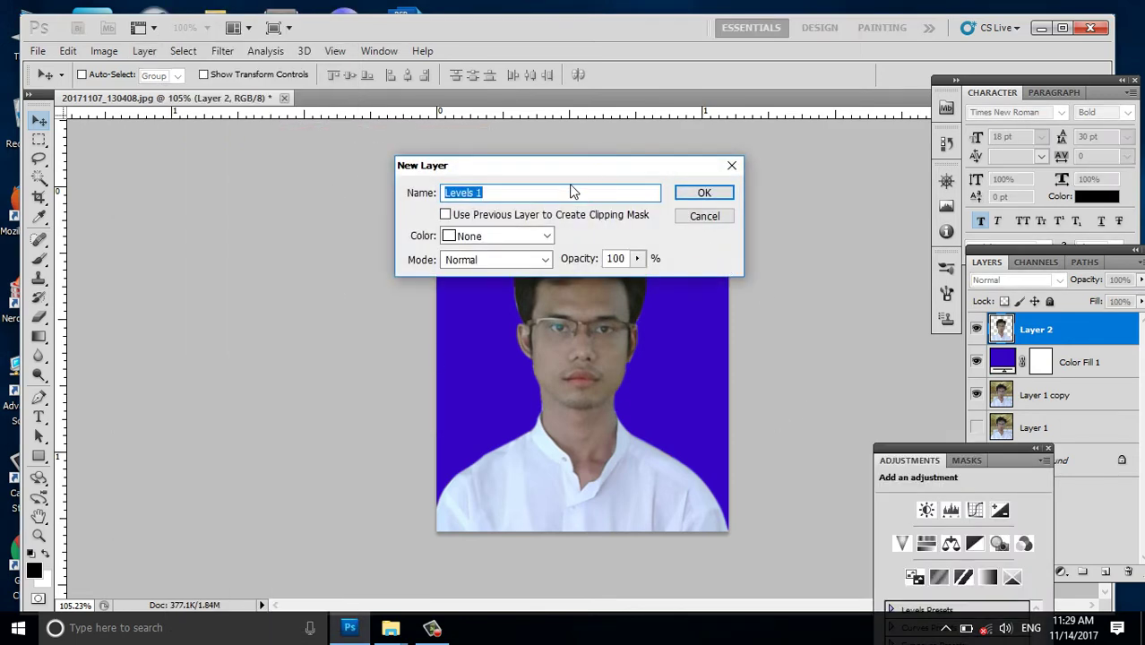
click(706, 193)
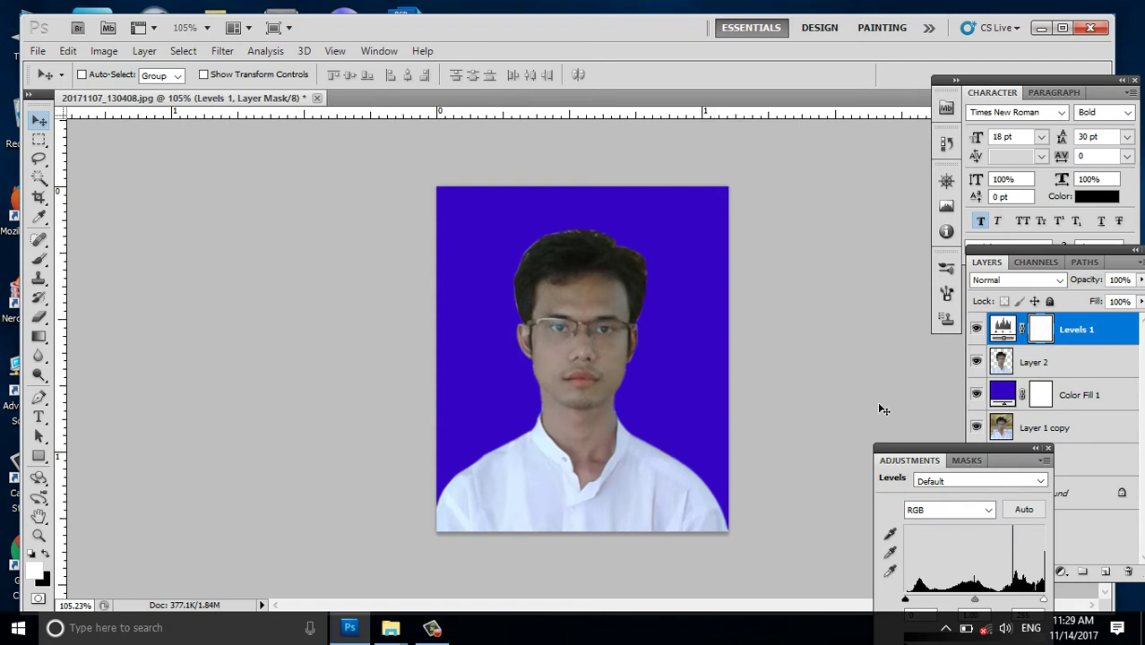
drag(948, 446, 824, 224)
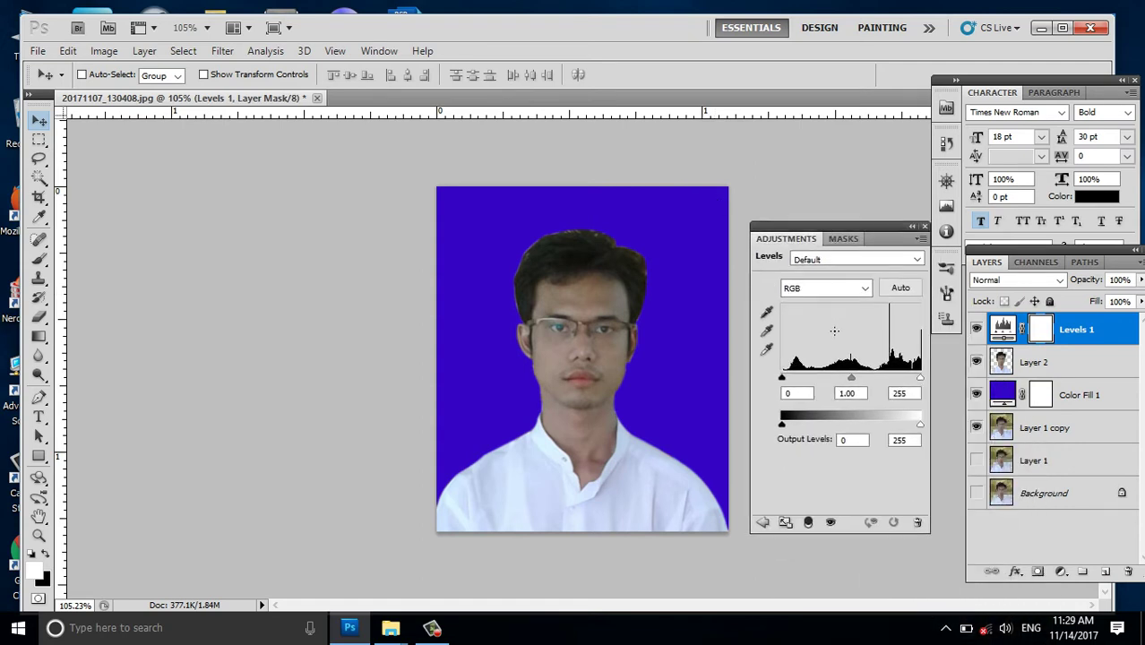
drag(855, 385, 848, 385)
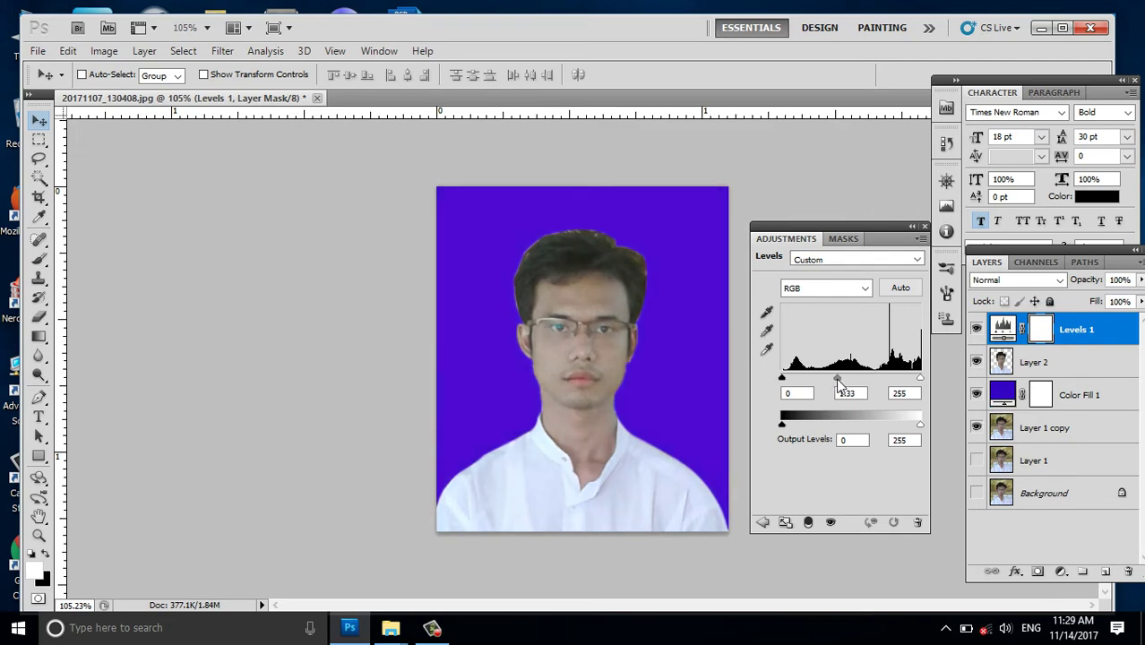
drag(837, 384, 842, 383)
click(924, 226)
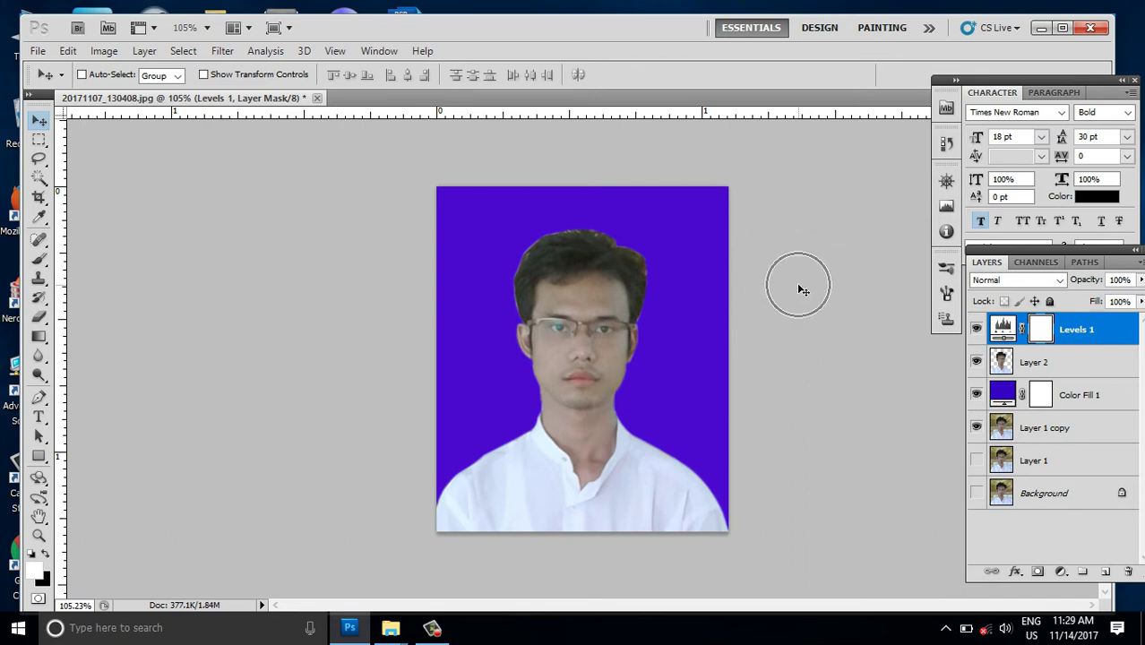
Step: Flatten the image into one Background layer, discarding hidden layers
key(alt+l)
key(f)
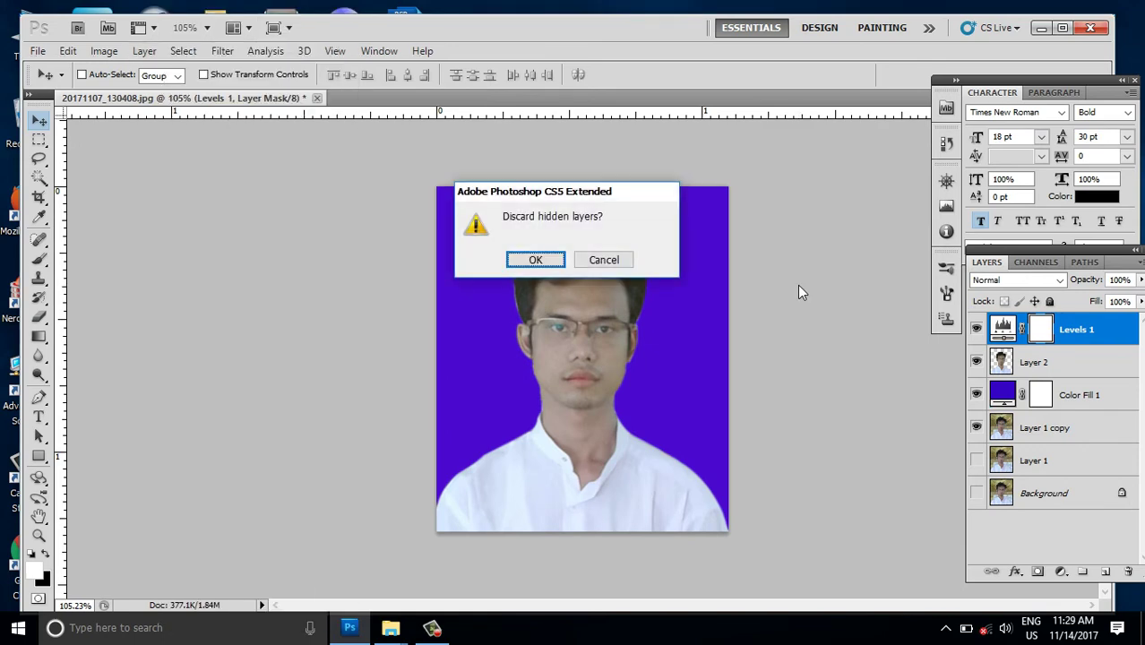
key(Return)
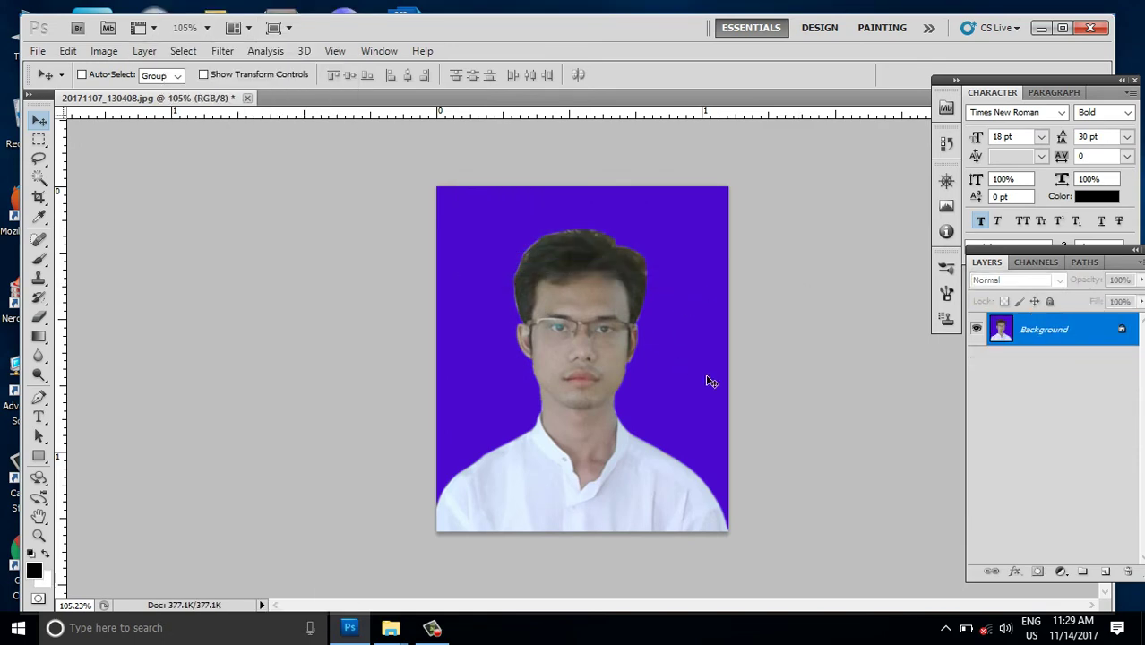
Step: Unlock the Background as Layer 0 and select the whole image
double_click(1080, 331)
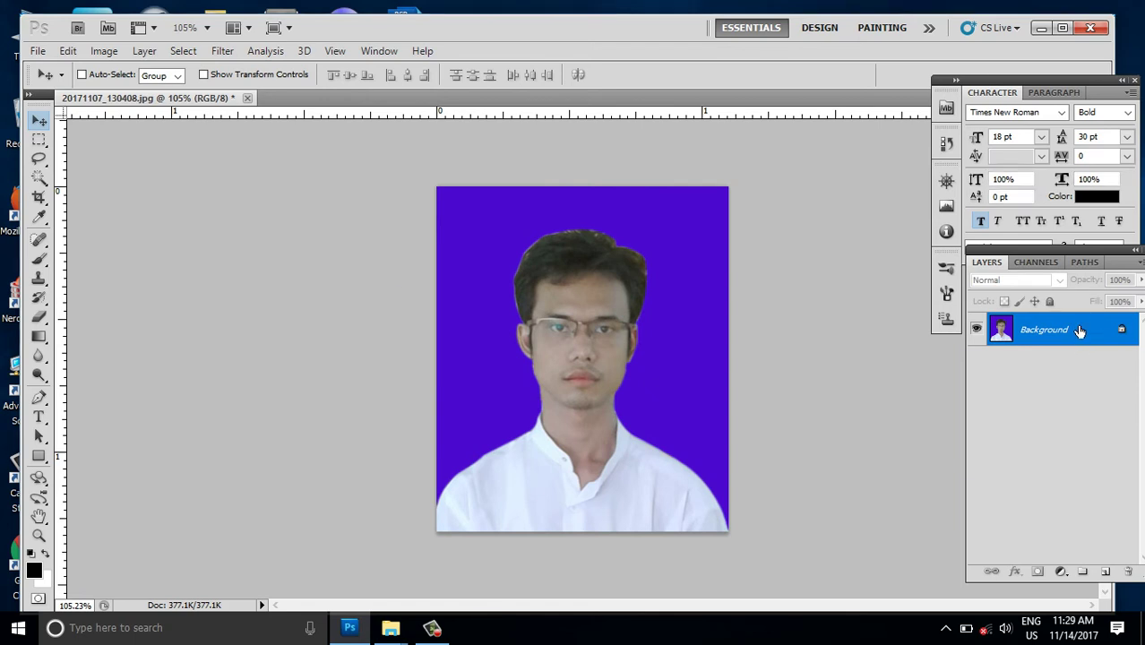
click(705, 194)
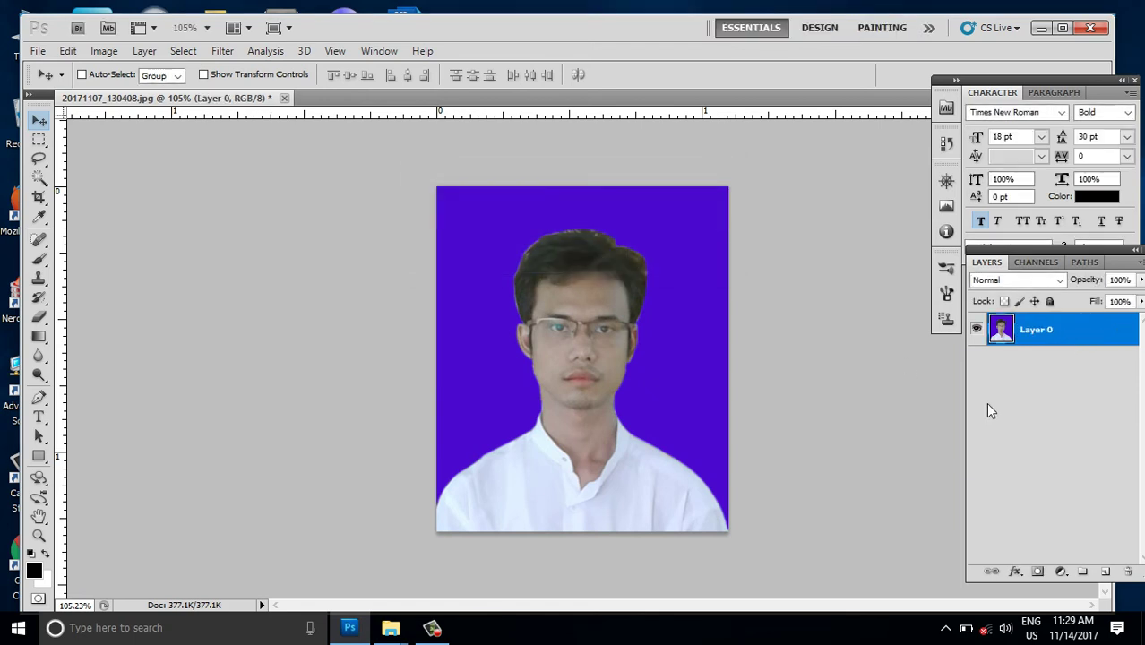
key(ctrl+a)
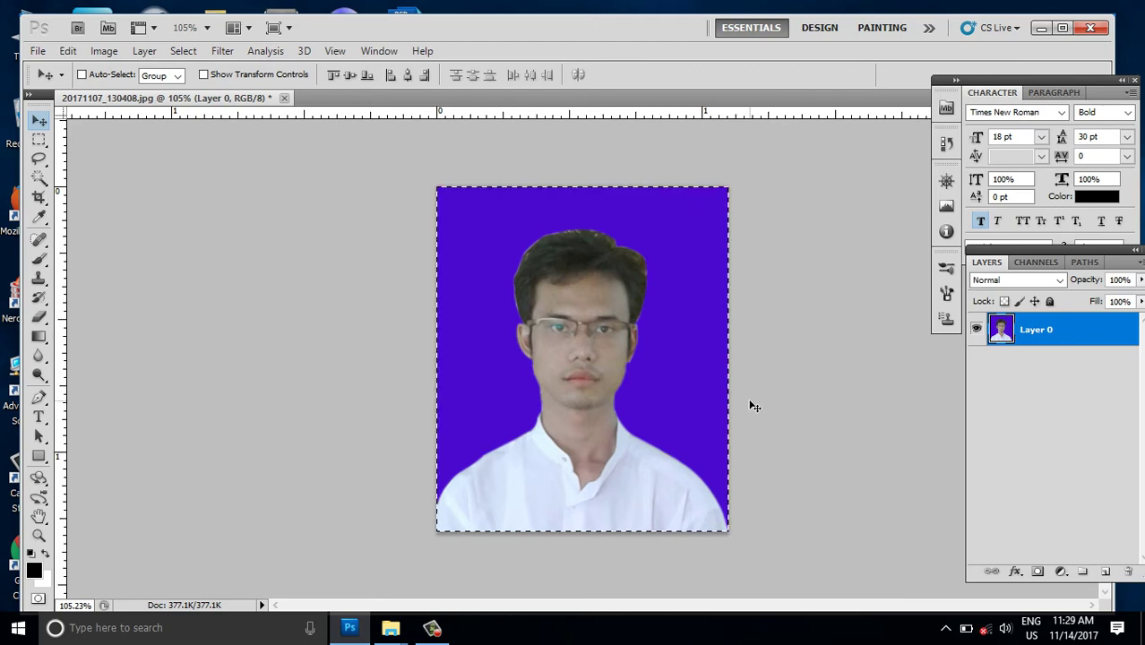
Step: Stroke the selection with a 1 px black centre stroke
key(alt+e)
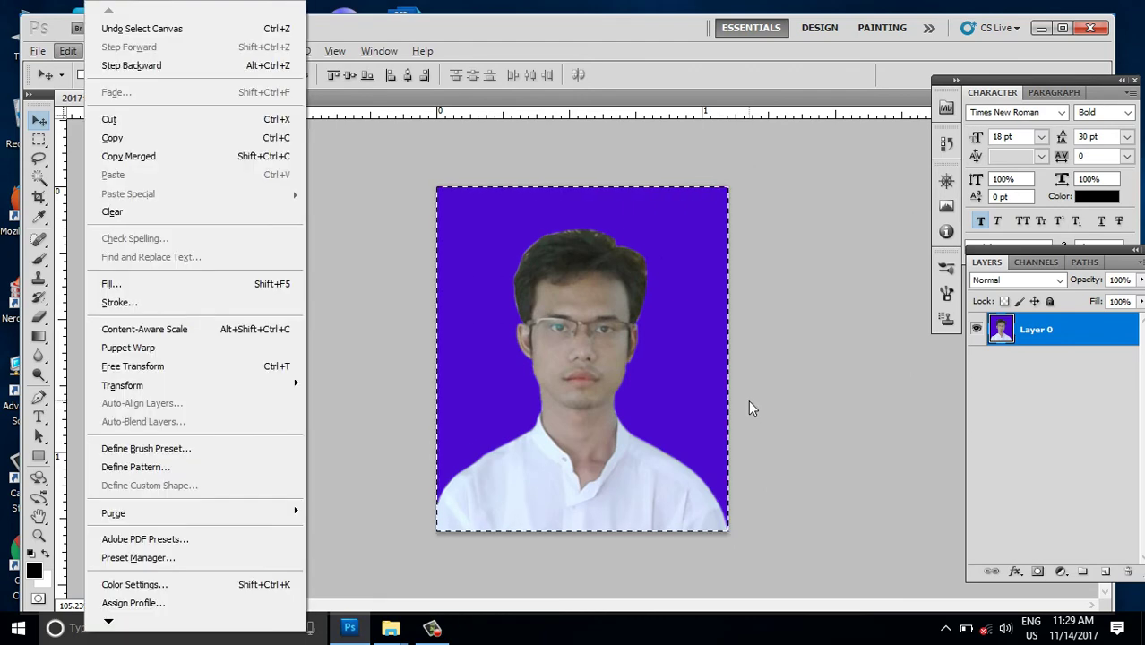
key(k)
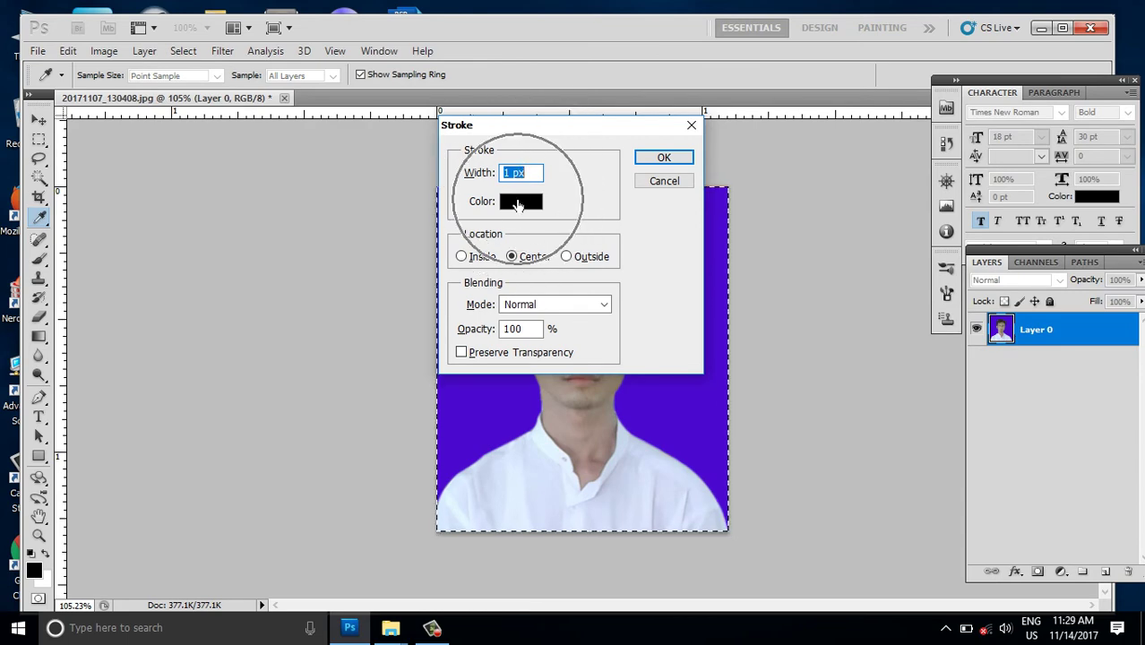
click(517, 203)
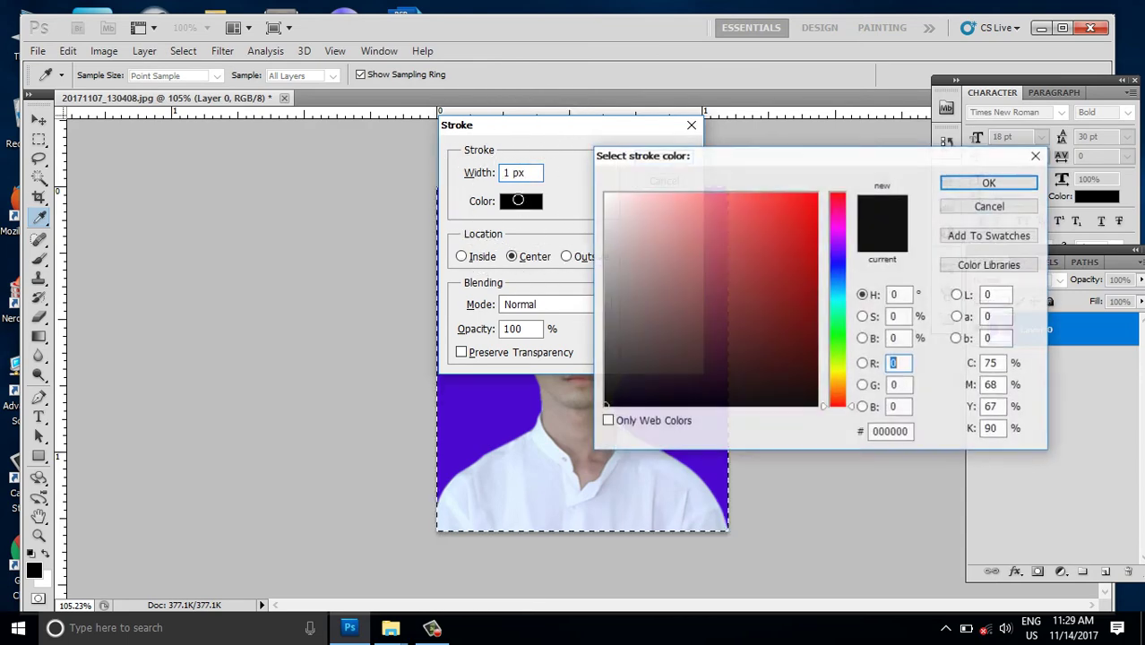
click(967, 185)
click(663, 157)
key(v)
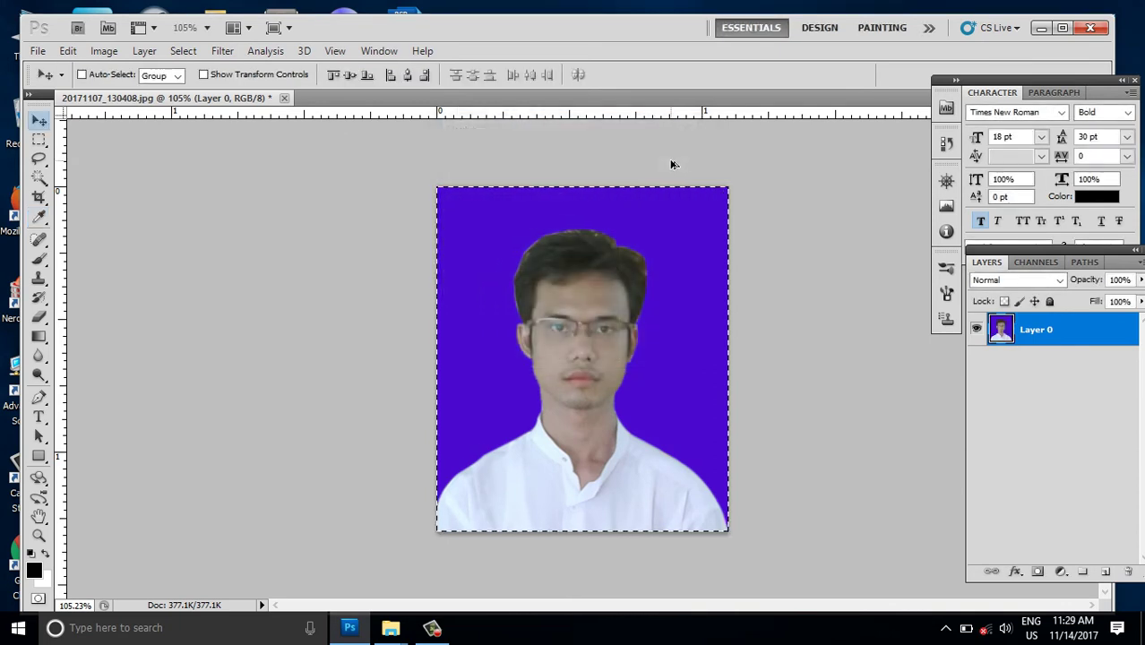
key(alt+ctrl+c)
Step: Enlarge the canvas relatively by 0.05 inch in width and height
click(543, 222)
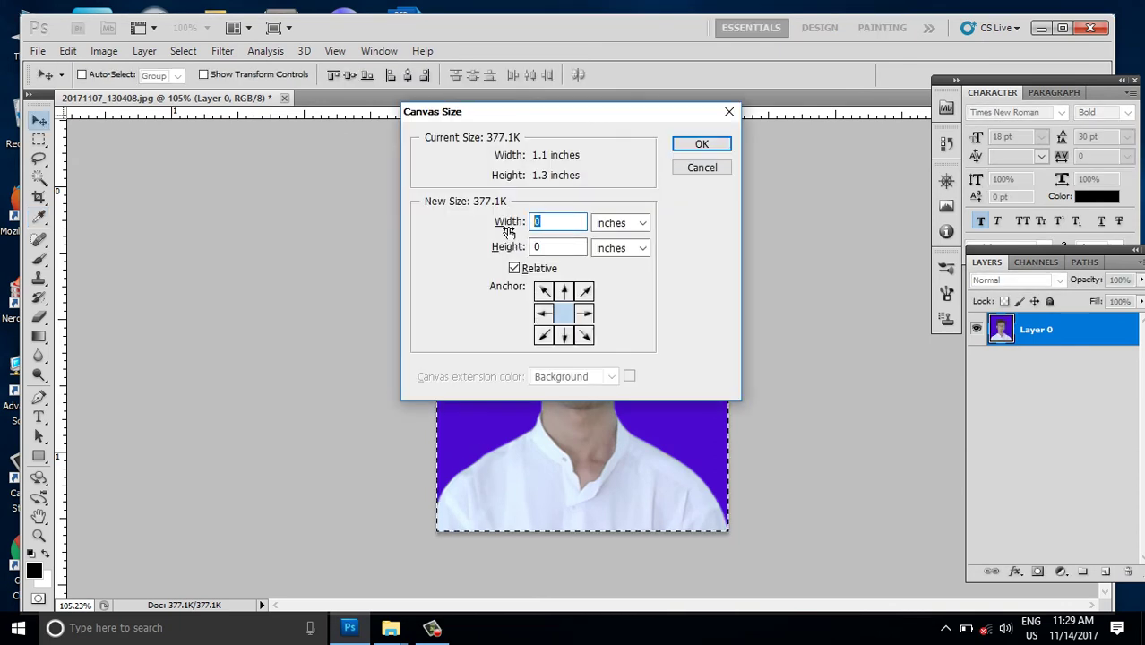
key(Tab)
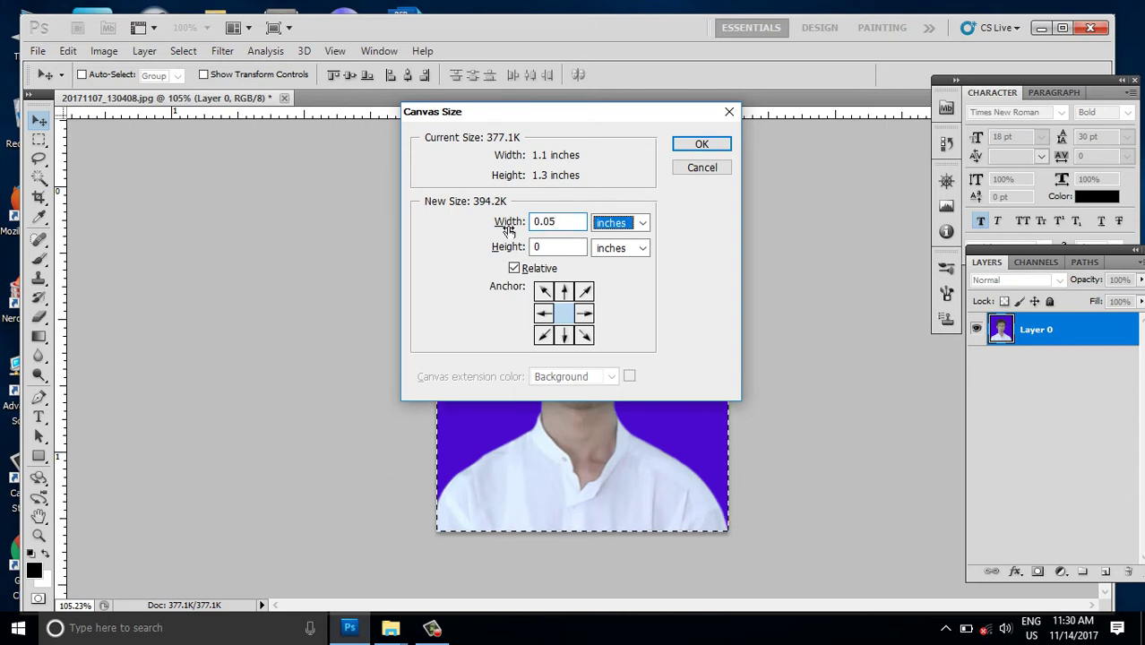
key(Tab)
text(0.)
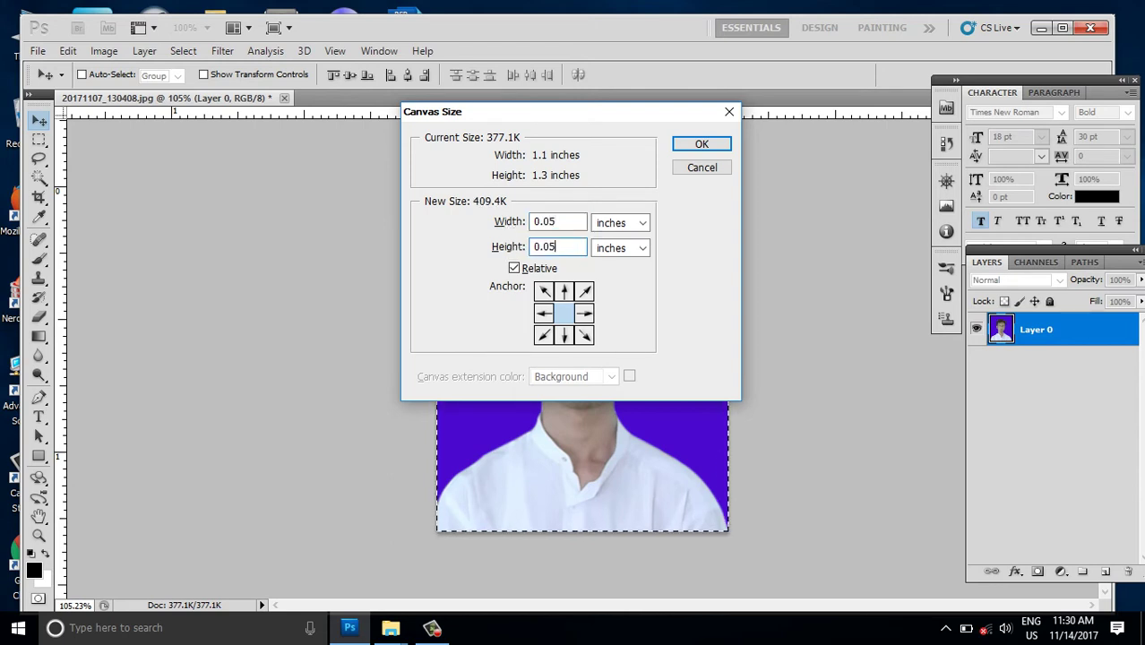
key(Return)
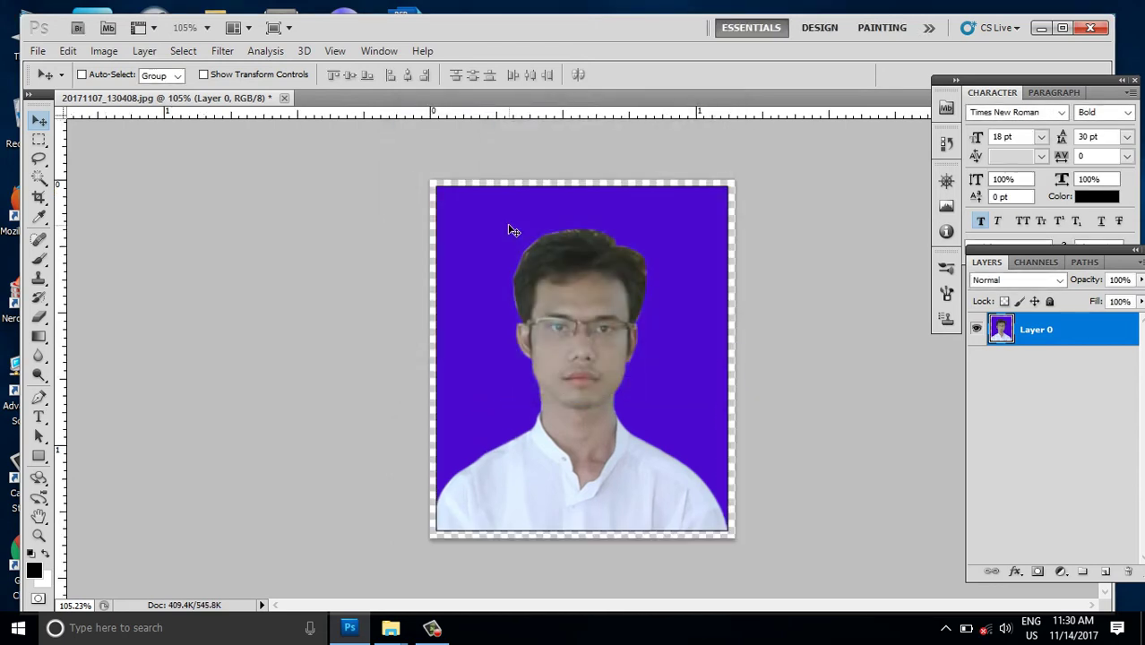
Step: Stroke the edge of the whole enlarged canvas, then deselect
key(ctrl+a)
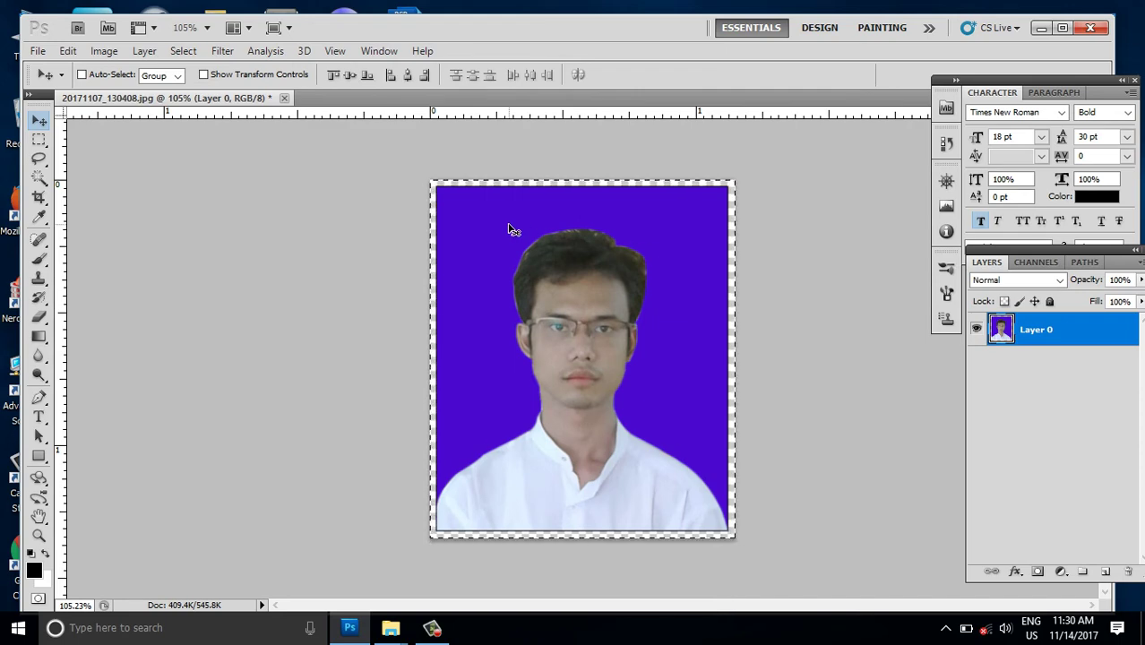
key(alt+e)
key(s)
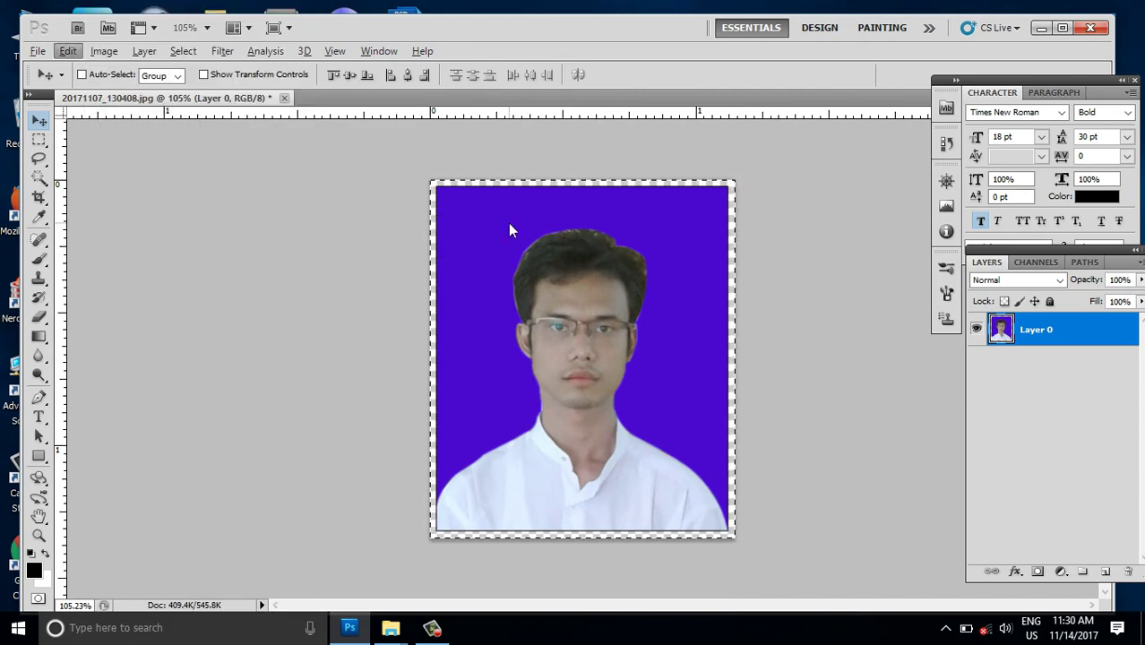
key(Return)
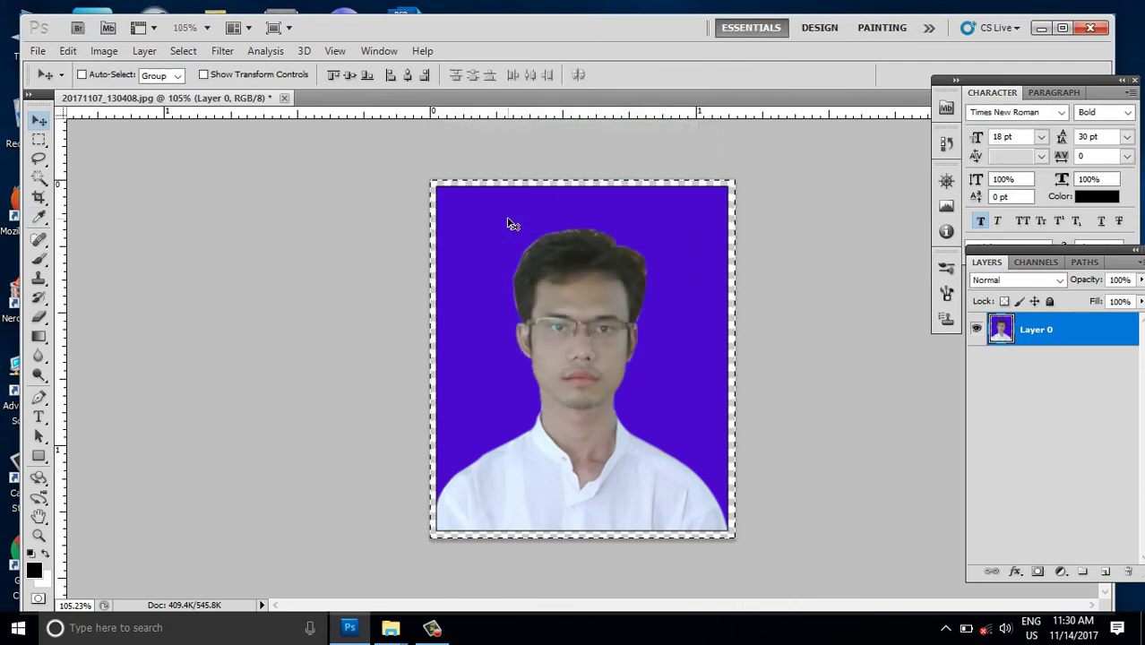
key(ctrl+d)
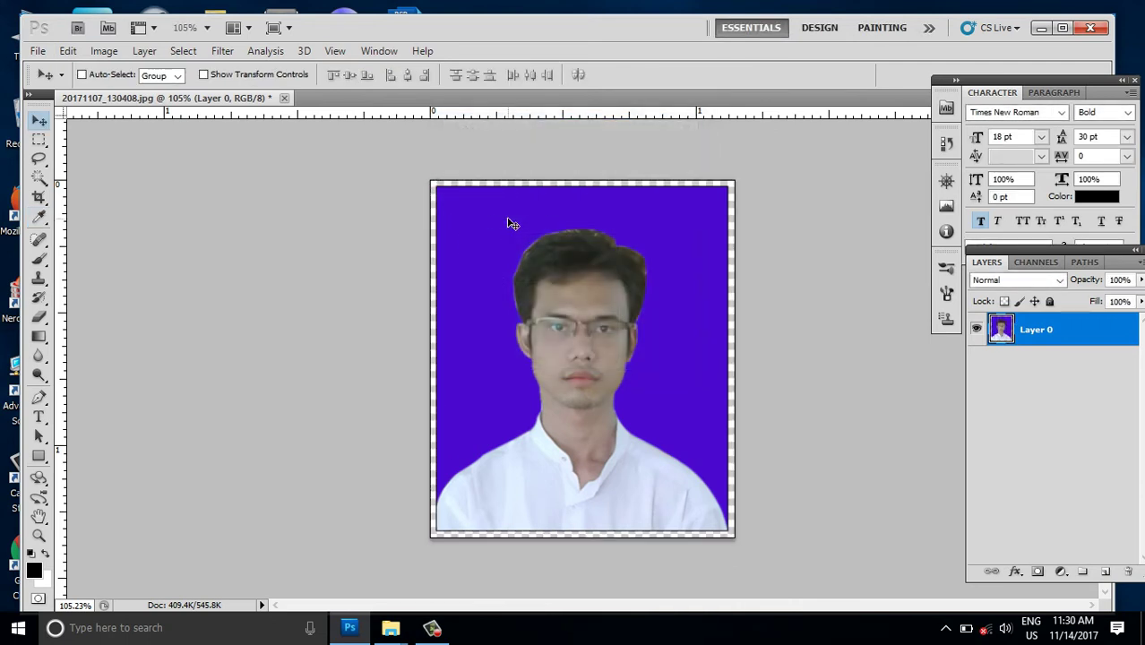
Step: Define the bordered portrait as a new pattern
key(alt+e)
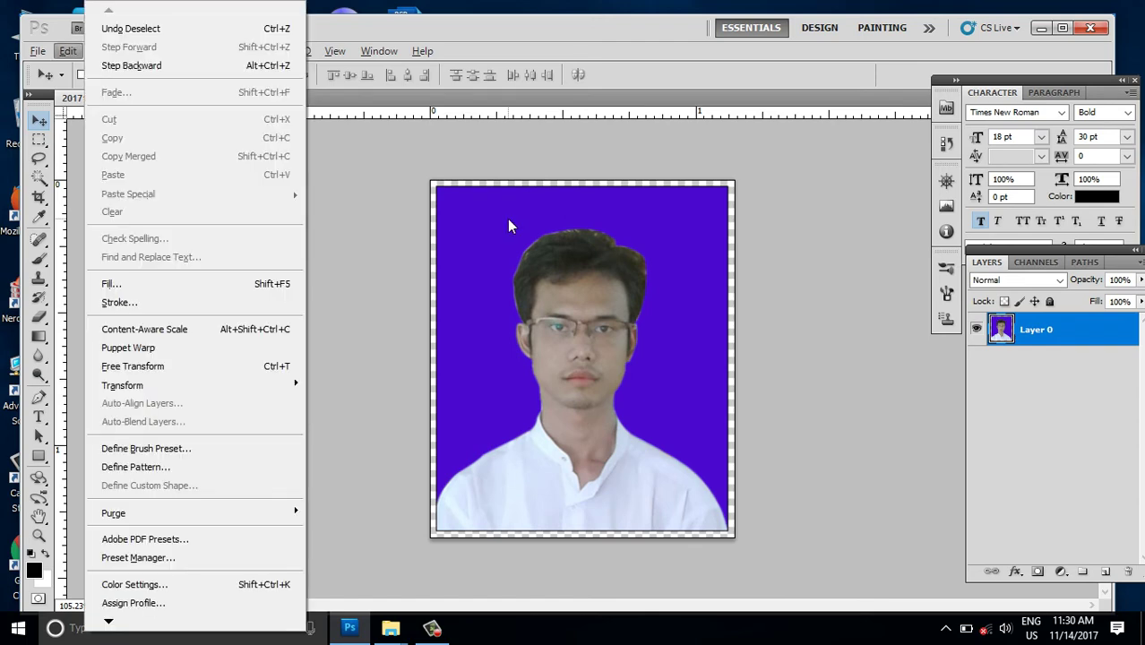
key(q)
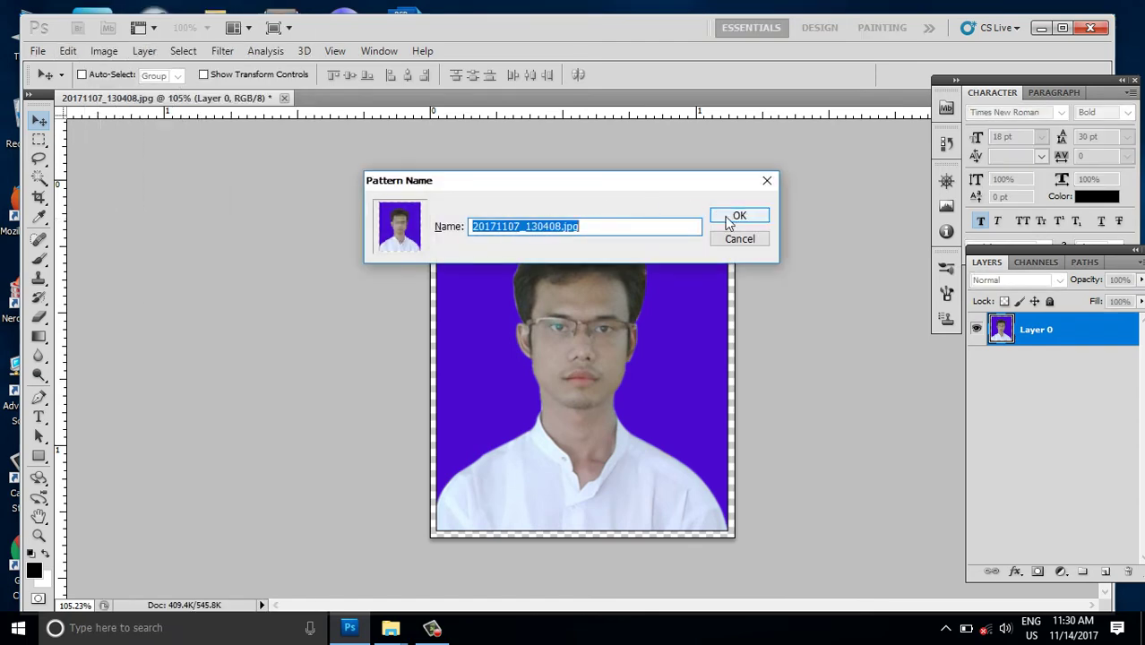
click(730, 219)
click(71, 52)
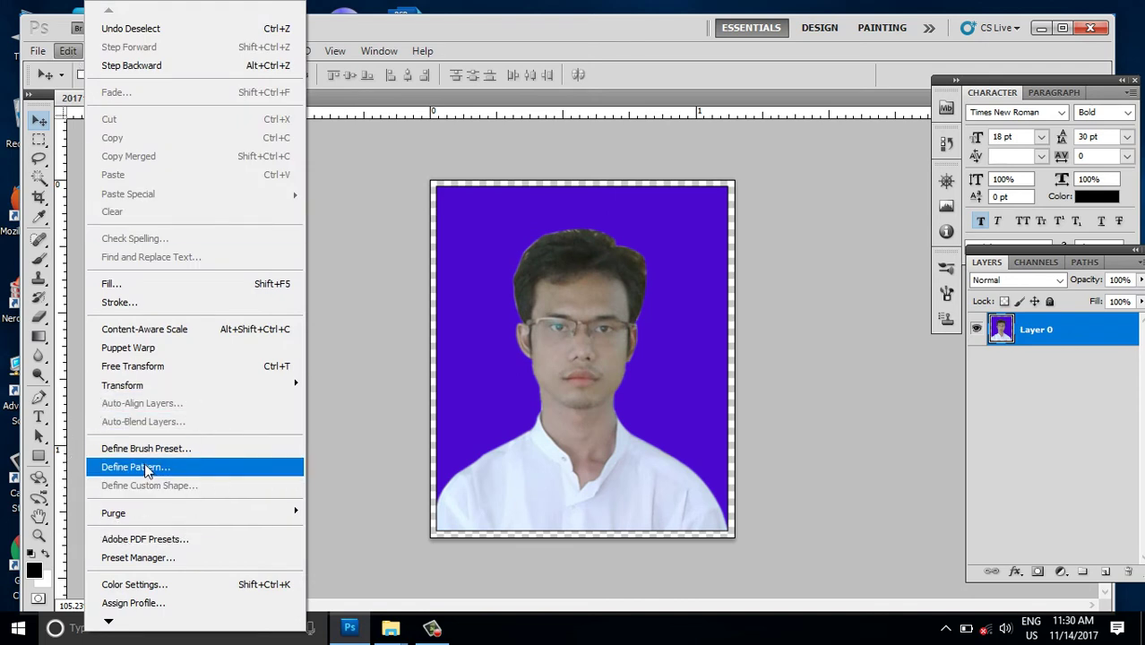
click(641, 29)
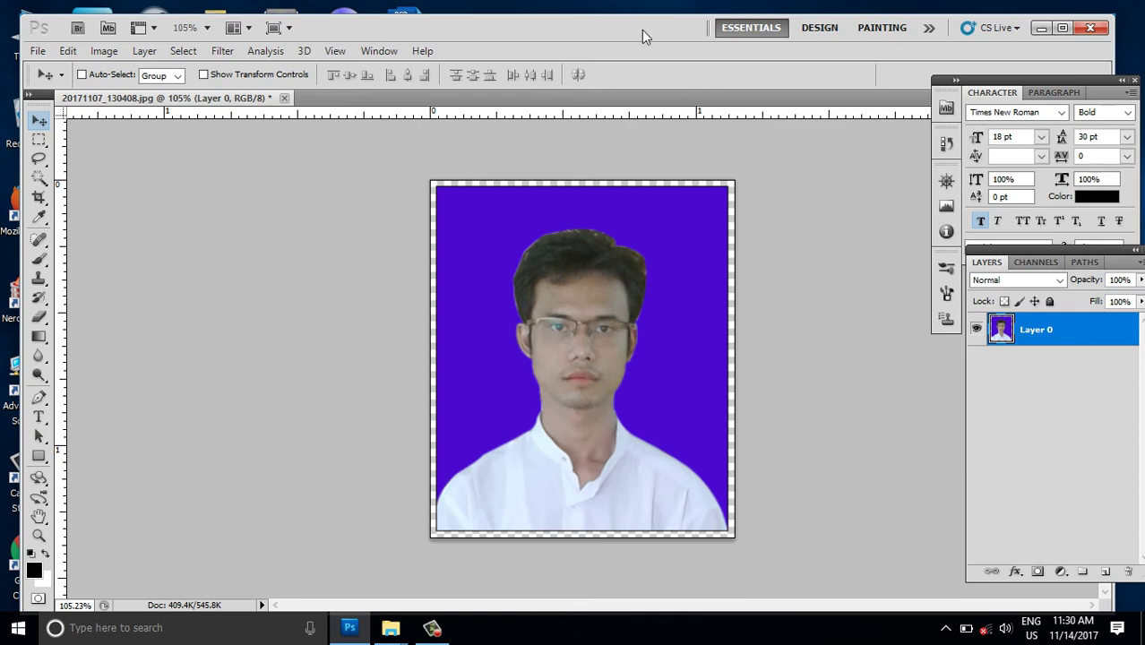
Step: Create a new 4 × 6 inch, 300 ppi document with a white background
key(ctrl+n)
click(502, 220)
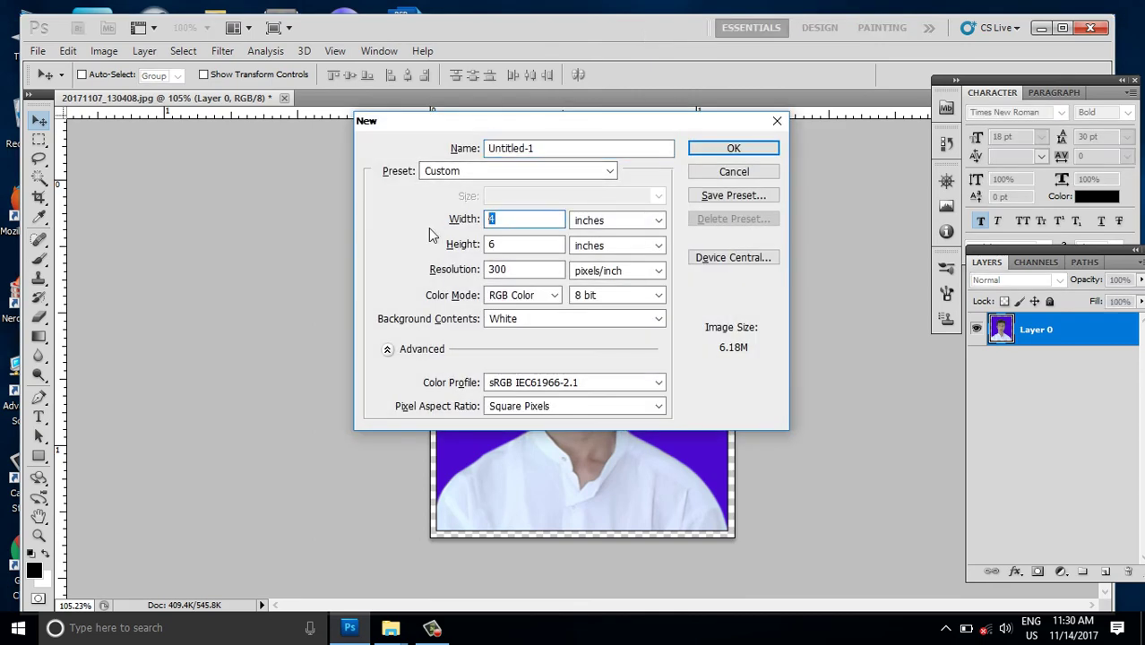
key(Tab)
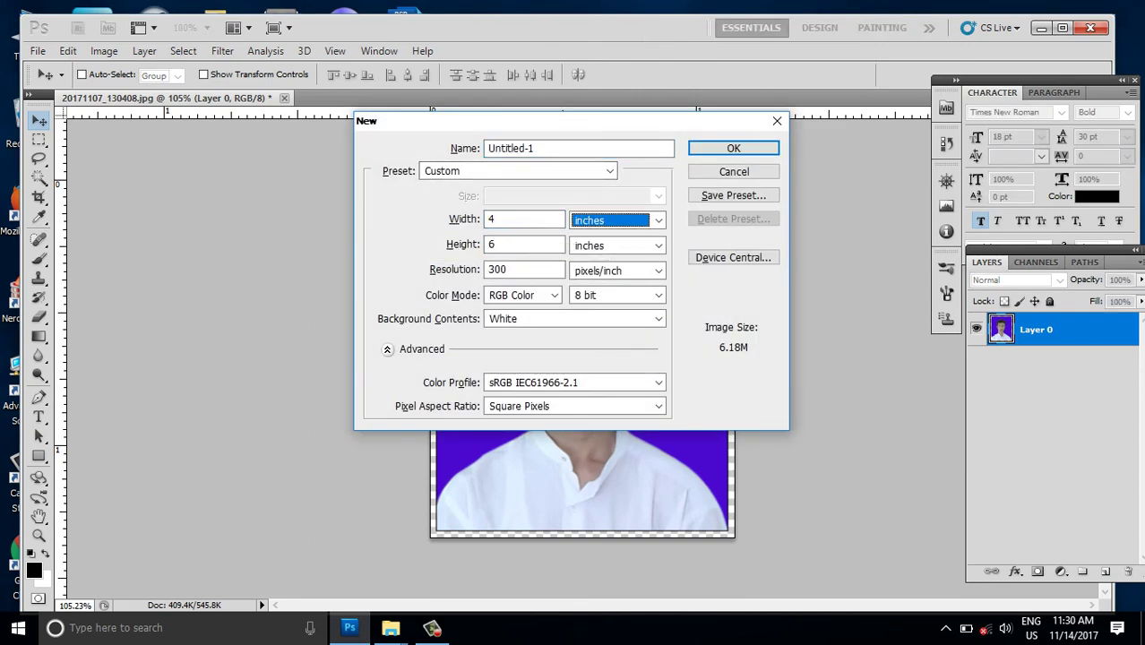
key(Tab)
key(Tab)
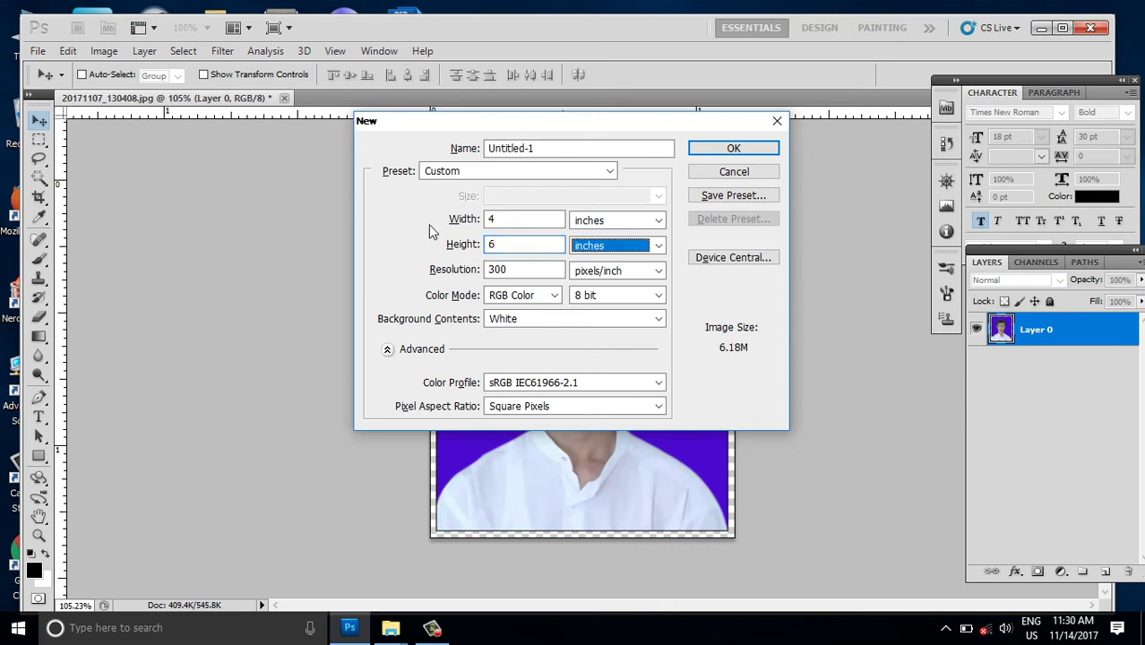
key(Tab)
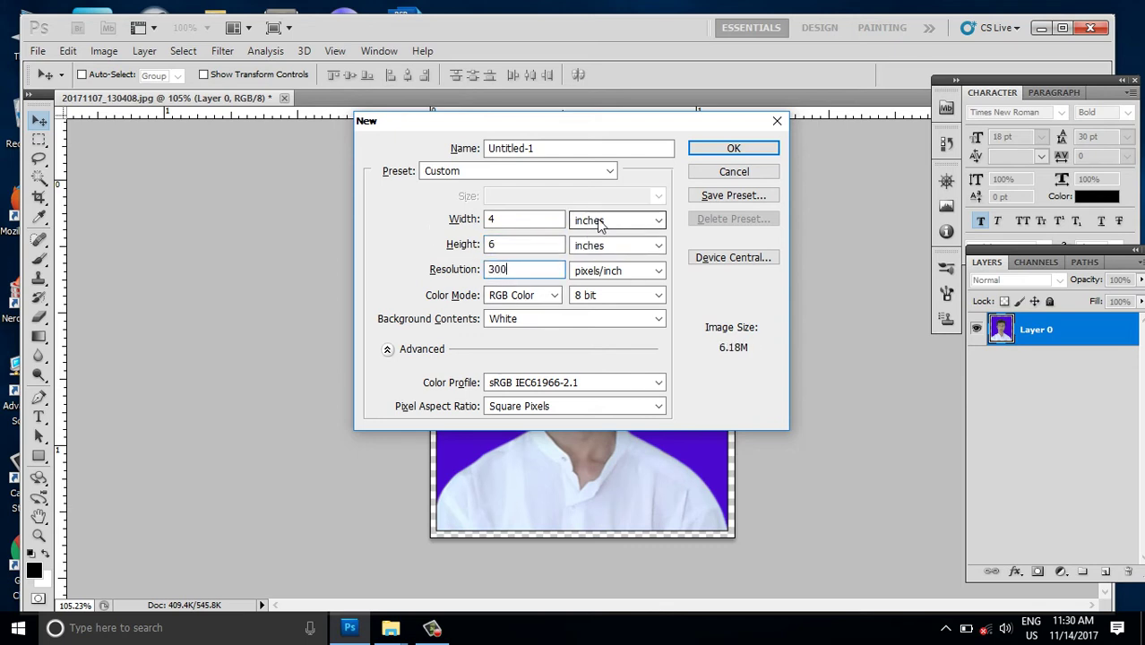
click(749, 148)
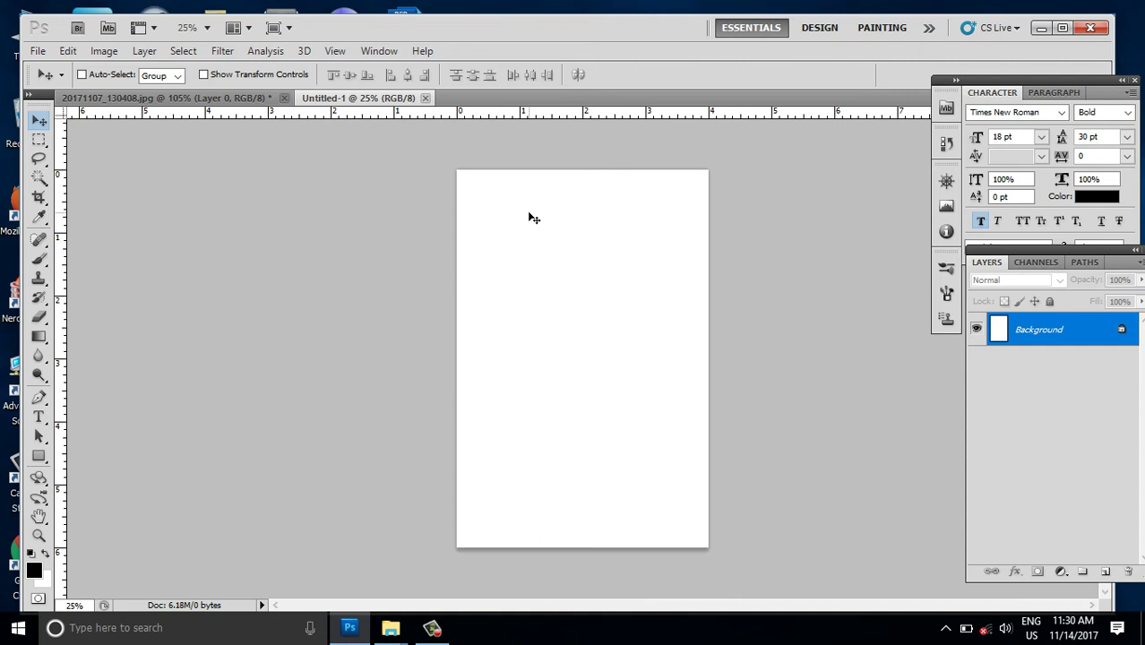
Step: Fill the whole Untitled-1 sheet with the saved portrait custom pattern
key(shift+F5)
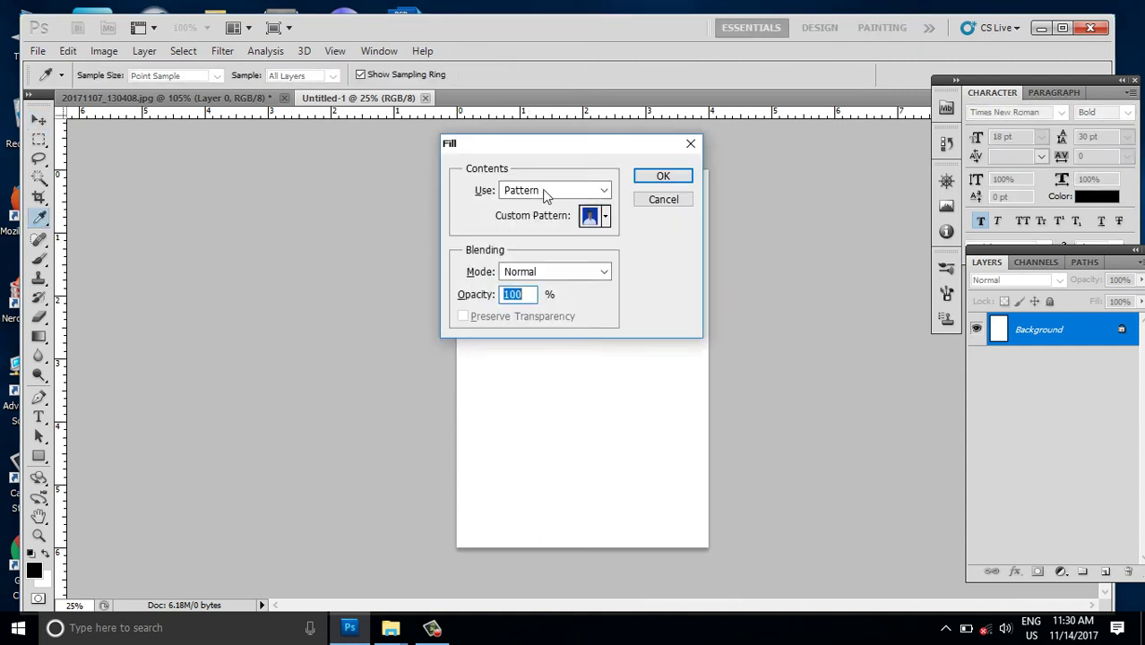
click(544, 197)
click(547, 204)
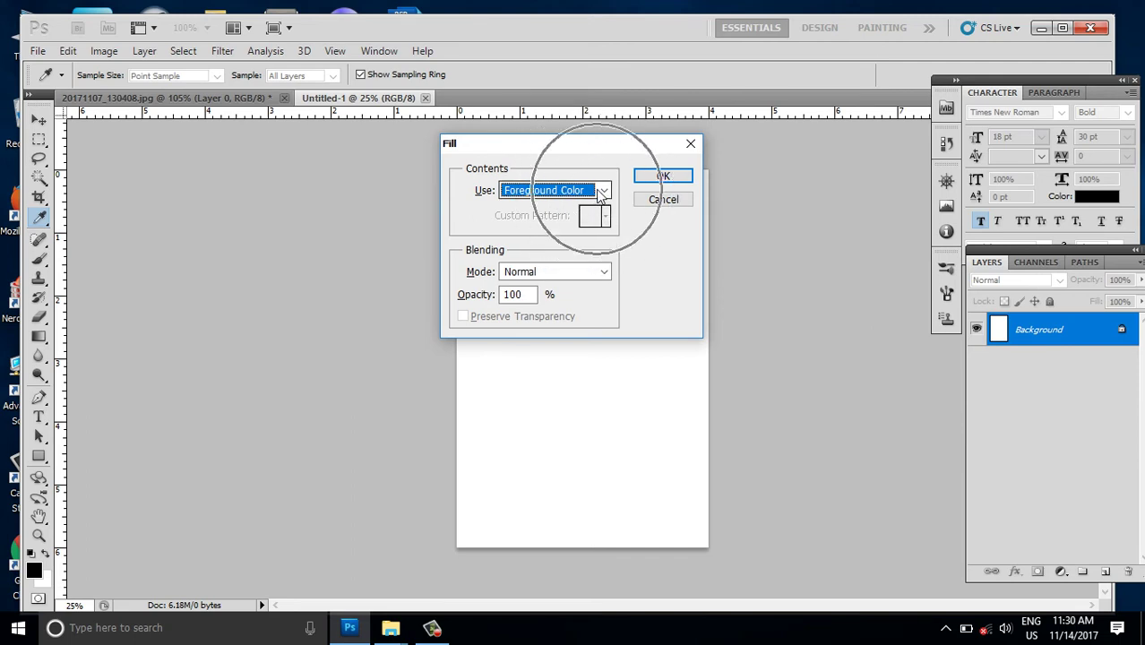
click(604, 195)
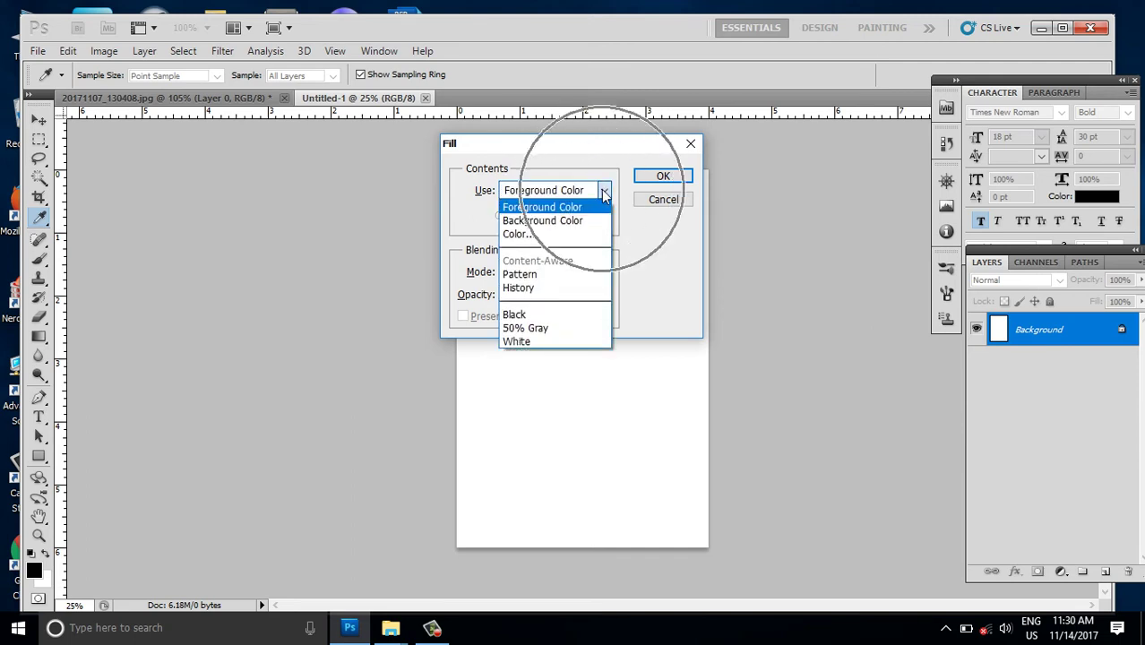
click(536, 276)
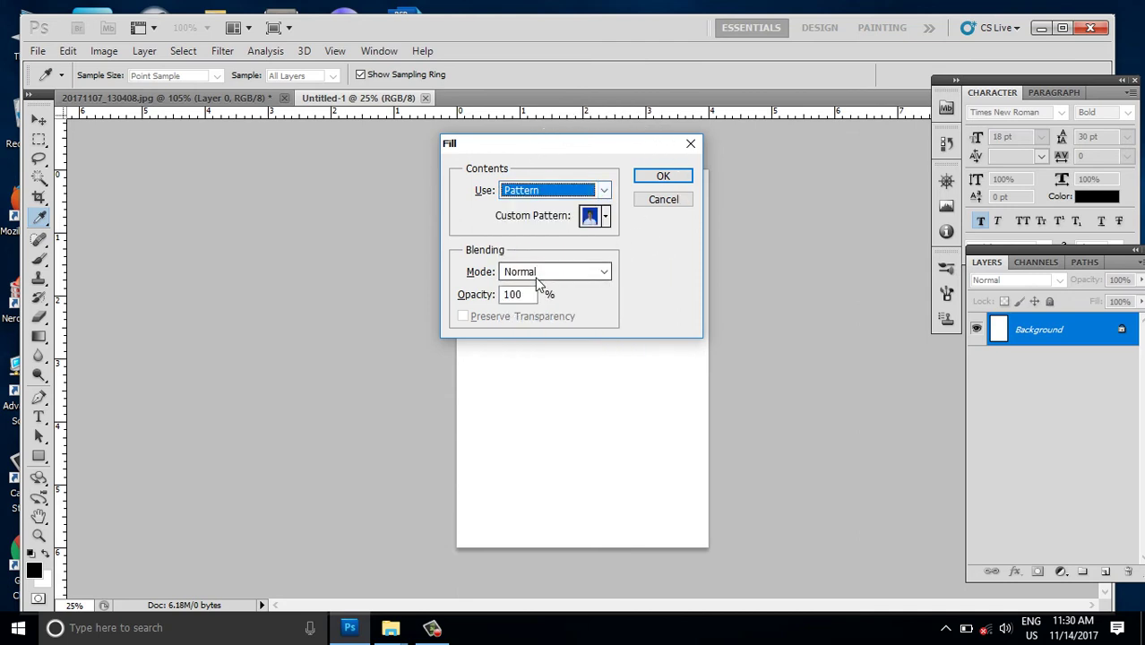
click(607, 223)
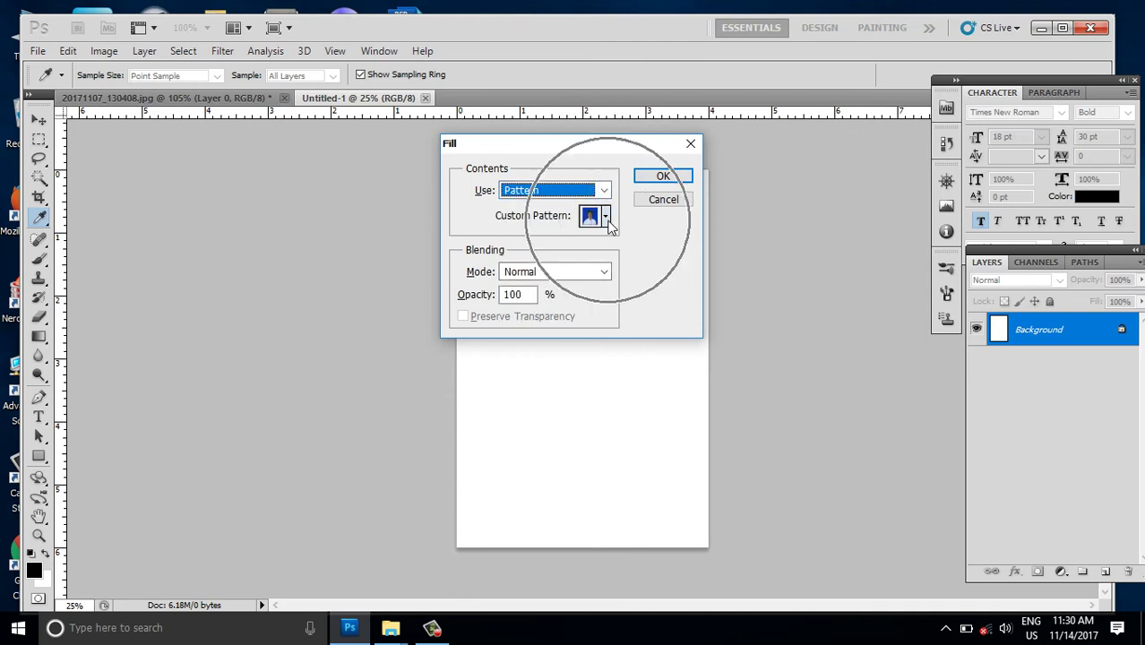
scroll(639, 306, down, 1)
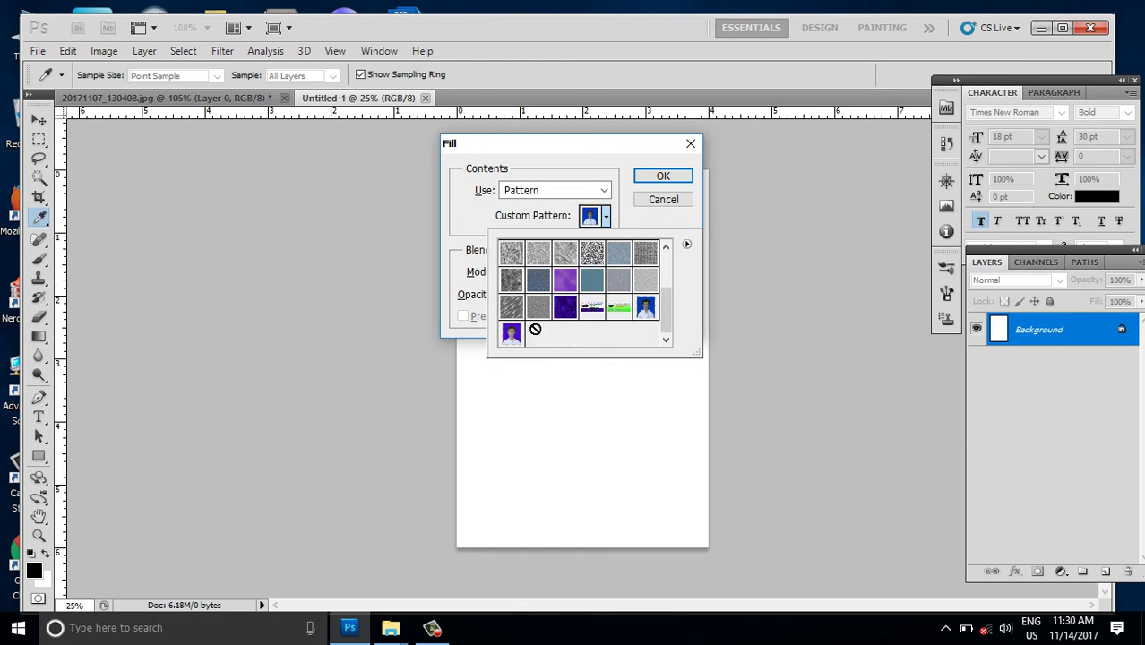
click(674, 184)
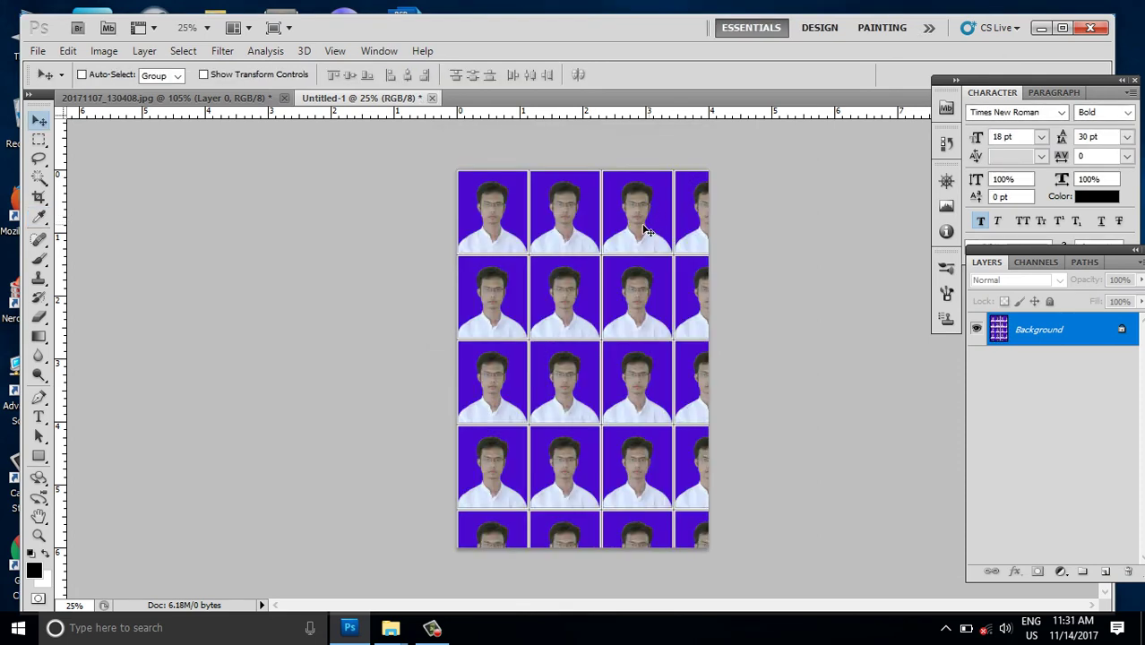
Step: Draw a rectangular marquee around the 3×4 block of whole photos, edges aligned to the gaps
click(39, 139)
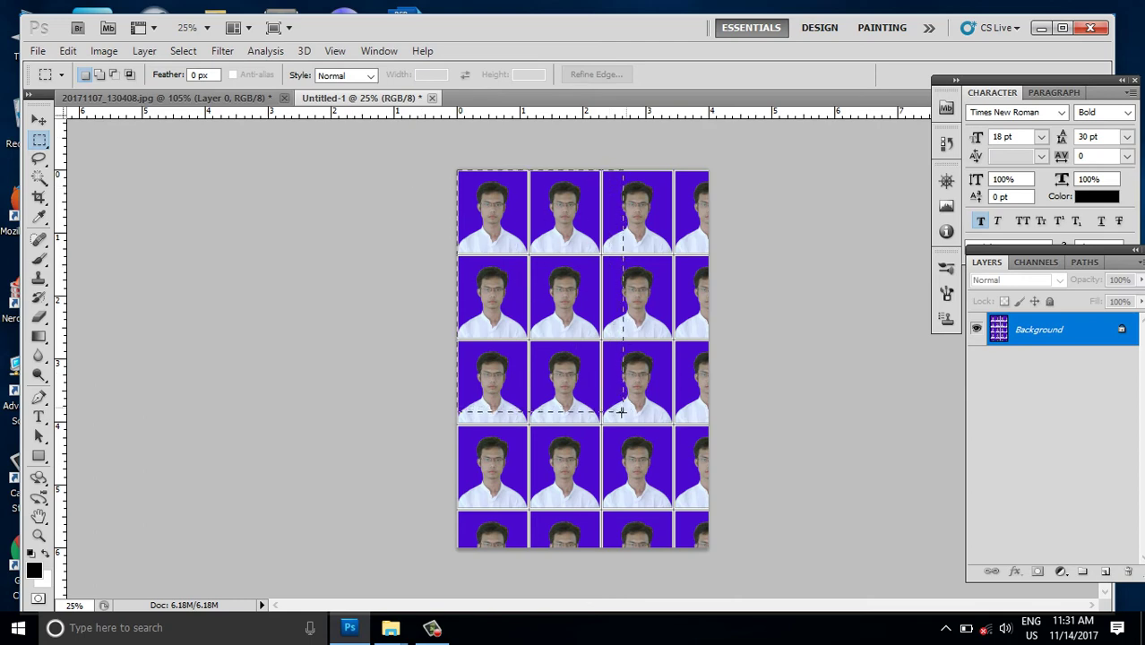
drag(610, 378, 684, 517)
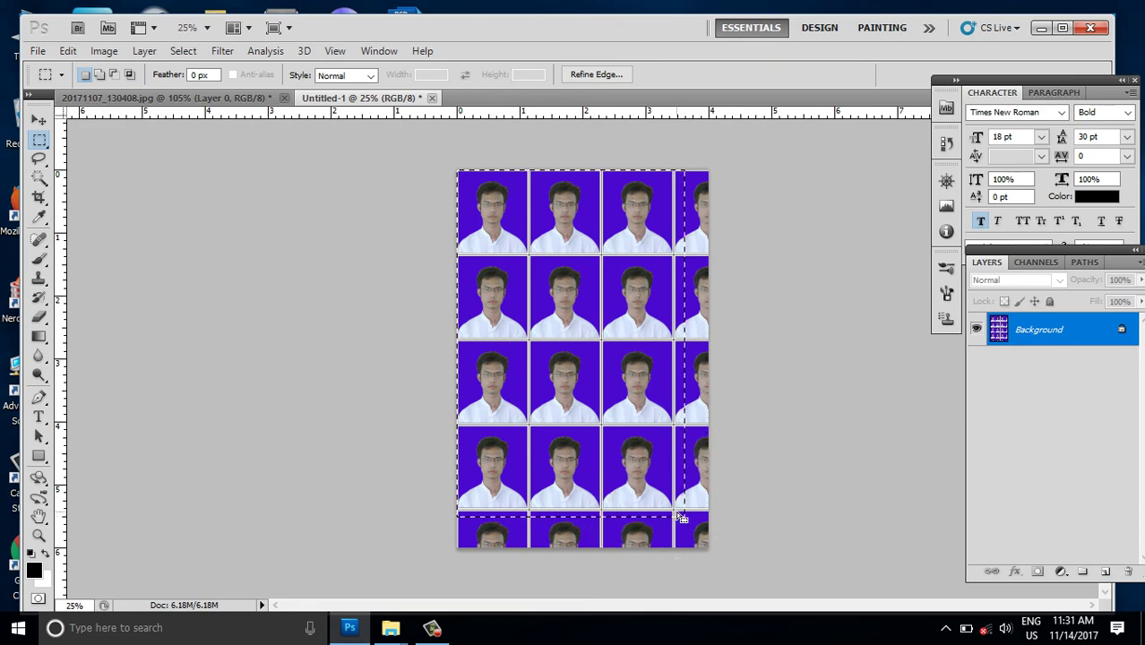
scroll(681, 517, up, 1)
scroll(690, 538, up, 1)
scroll(707, 556, up, 1)
scroll(714, 567, up, 2)
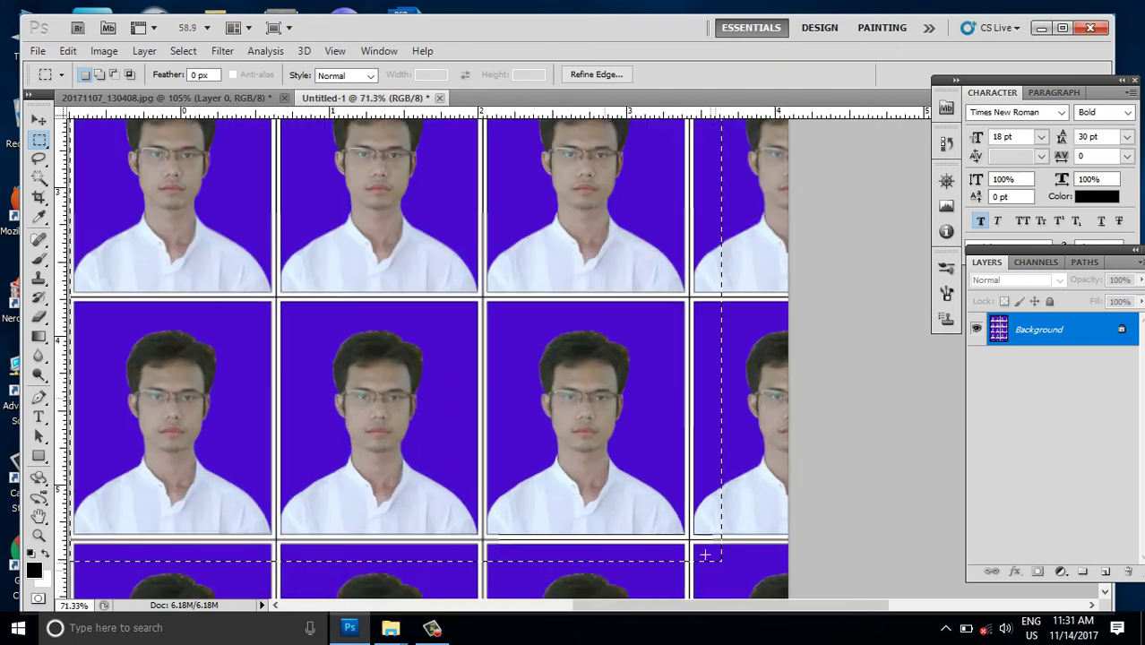
scroll(703, 551, up, 1)
scroll(703, 552, up, 2)
scroll(702, 557, up, 1)
scroll(702, 558, up, 1)
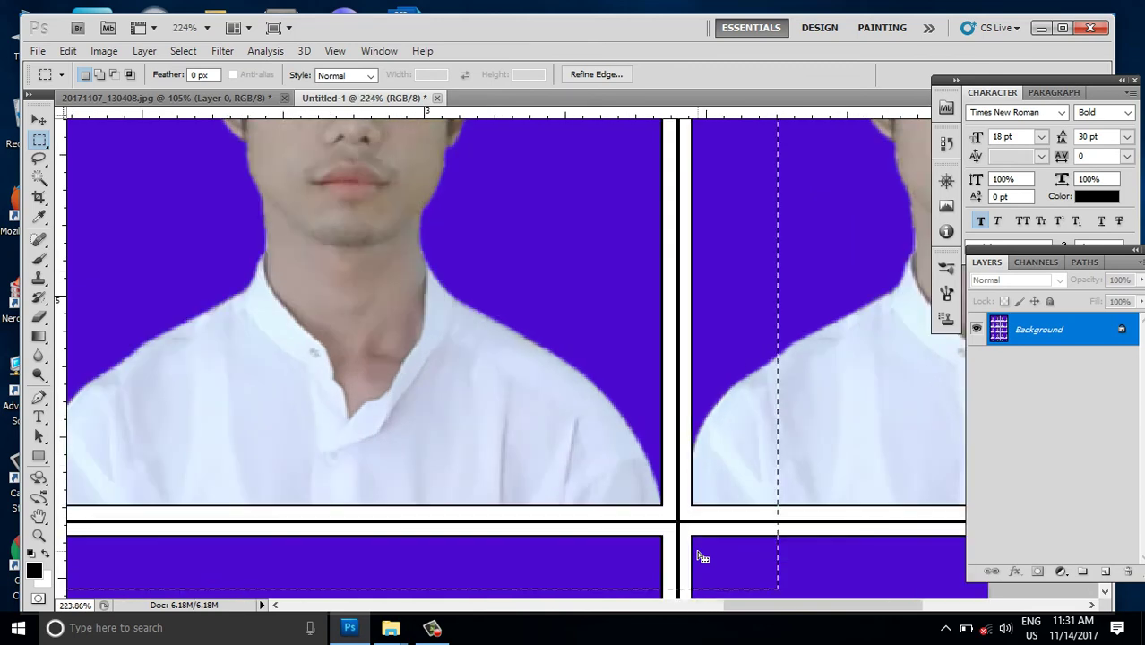
key(Left)
key(Left)
key(Left)
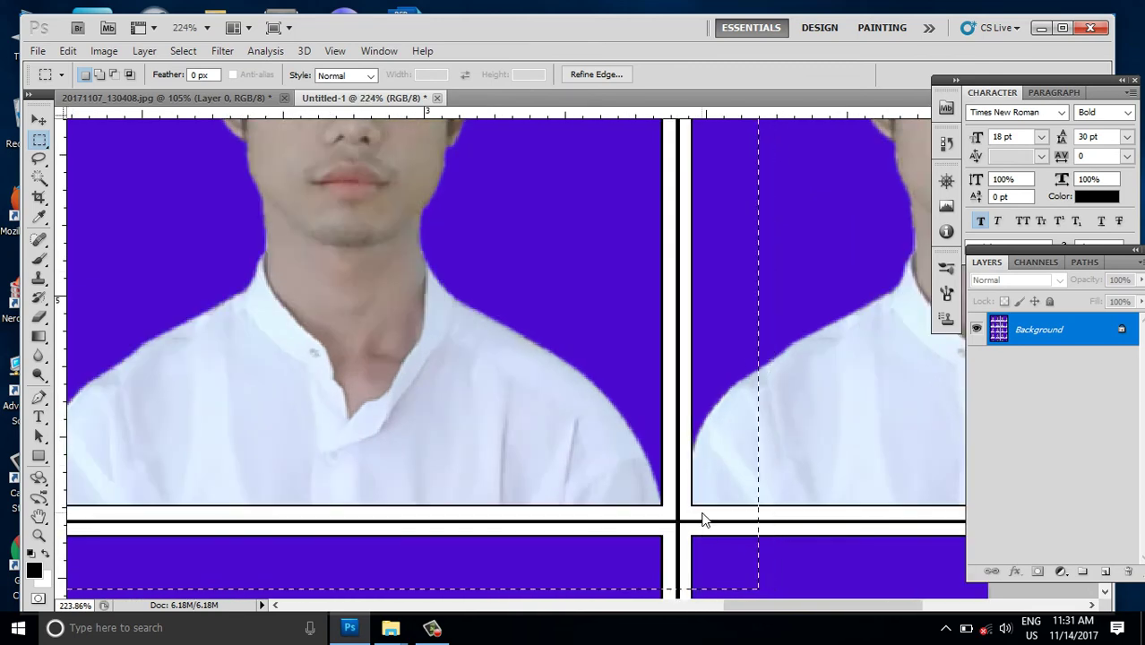
key(Left)
key(Left)
key(Left)
key(Left)
key(Left)
key(Left)
key(Left)
key(Left)
key(Left)
key(Left)
key(Left)
key(Left)
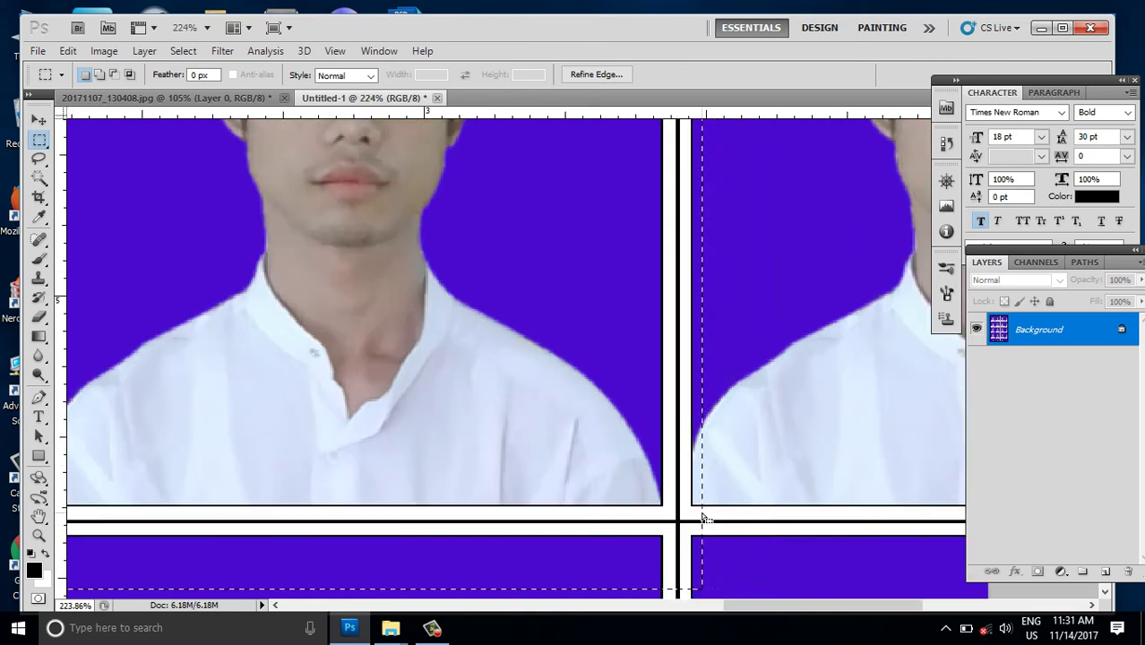
key(Left)
key(Left)
key(Left)
key(Left)
key(Left)
key(Left)
key(Left)
key(Left)
key(Left)
key(Left)
key(Left)
key(Up)
key(Up)
key(Up)
key(Up)
key(Up)
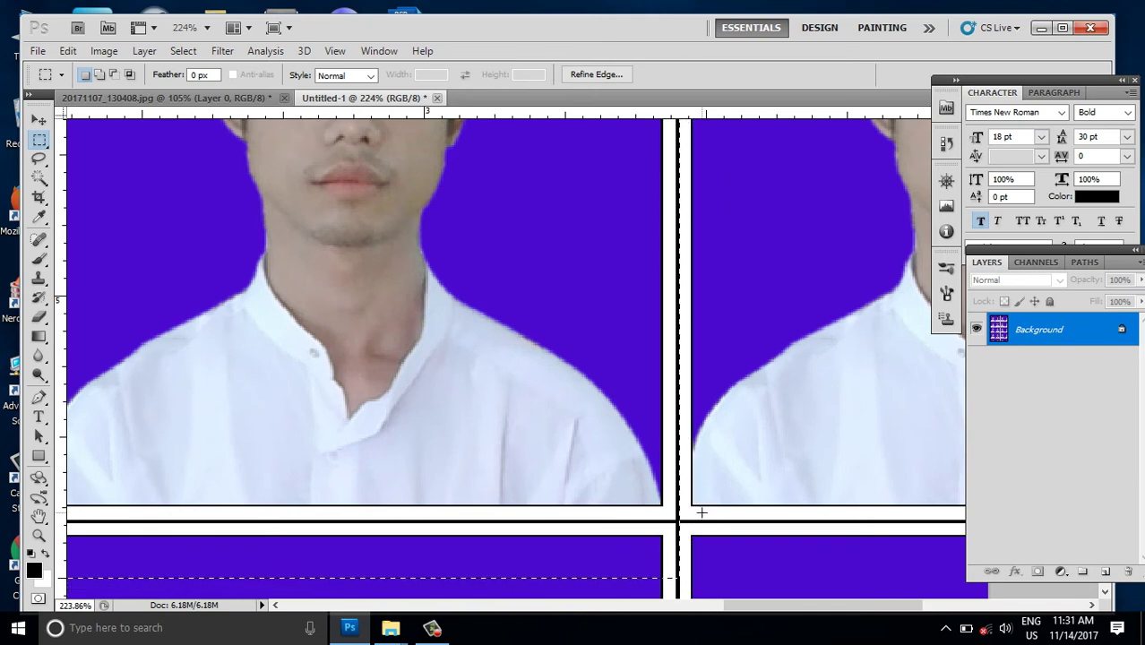
key(Up)
key(Up)
key(Up)
key(Up)
key(Up)
key(Up)
key(Up)
key(Up)
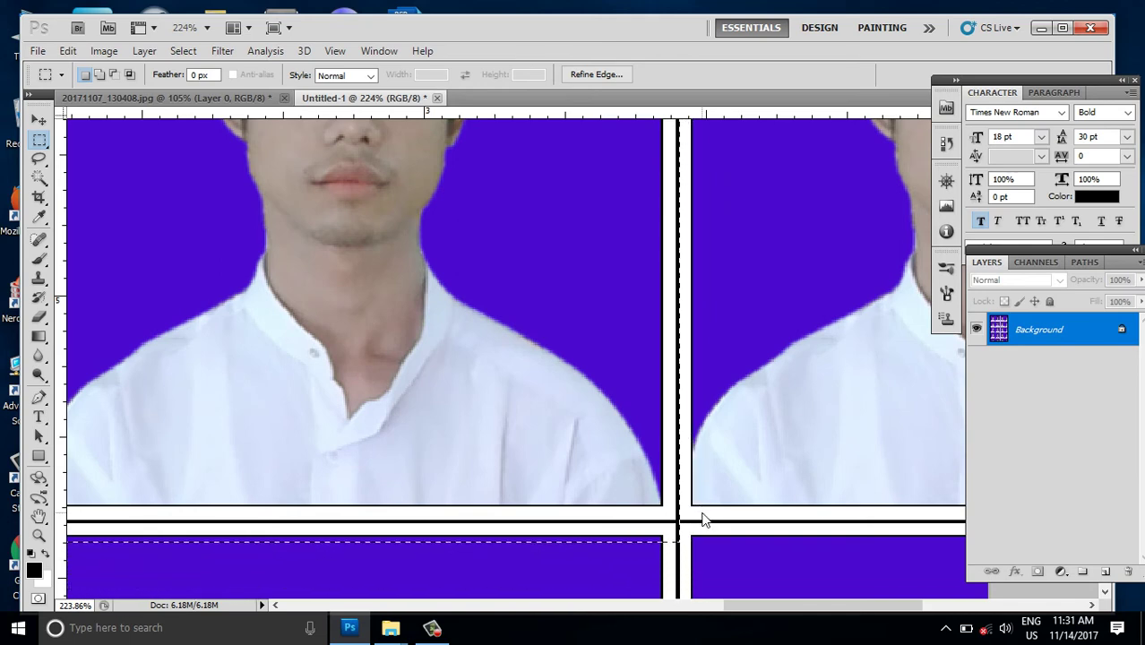
key(Up)
key(Up)
key(Up)
key(Up)
key(Up)
key(Up)
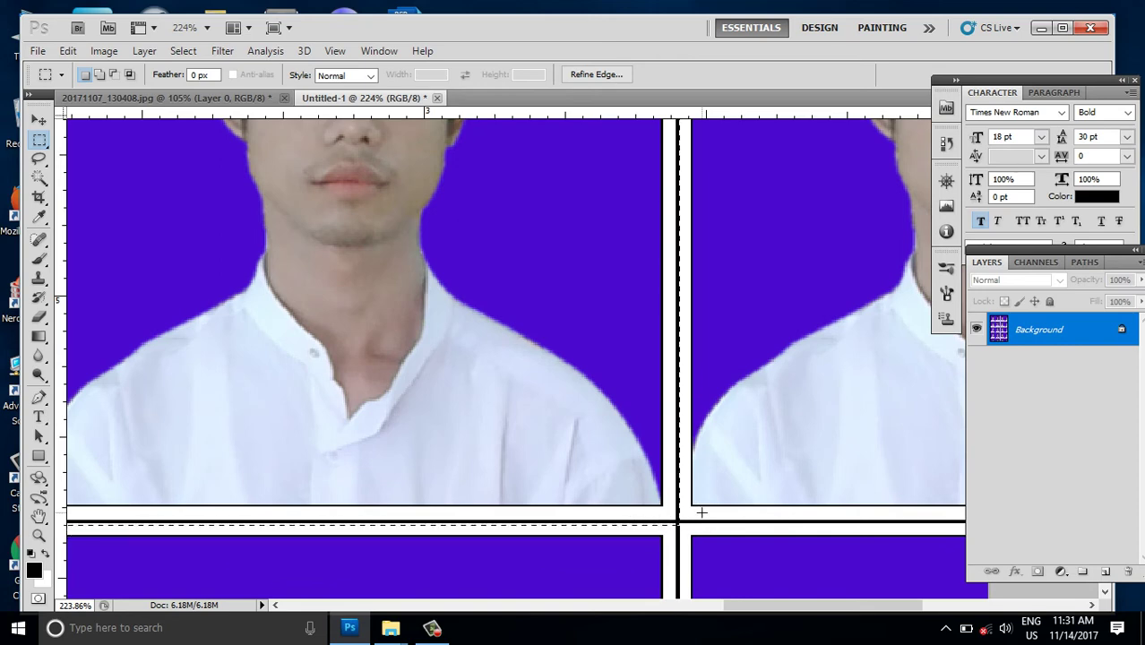
key(Up)
key(Up)
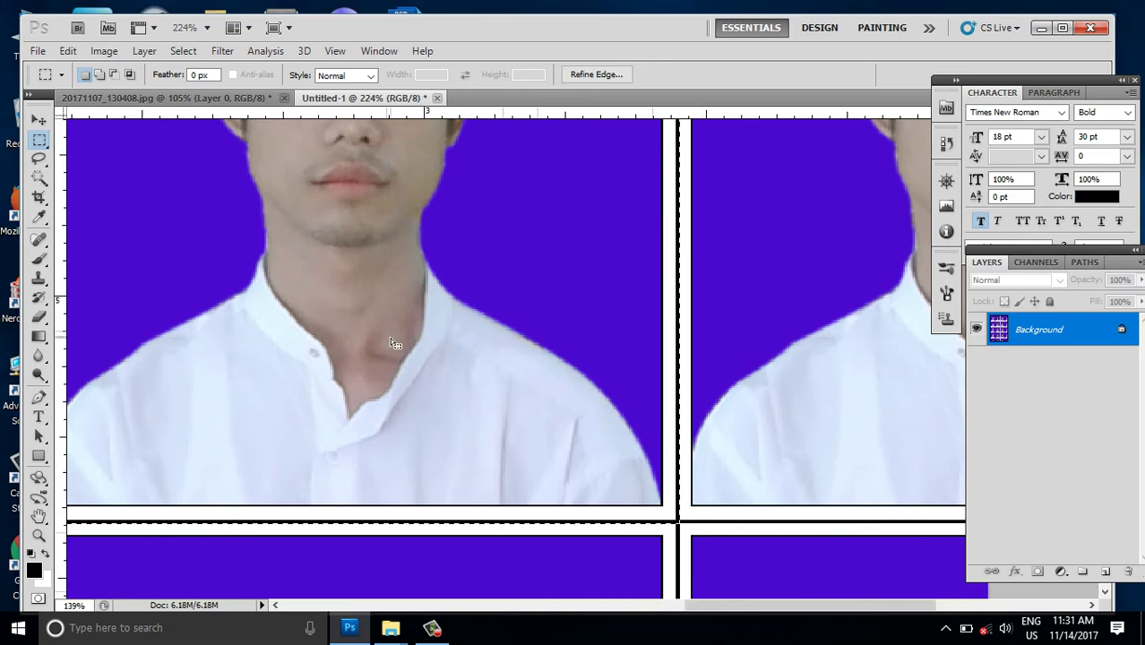
Step: Invert the selection to the cut-off photos along the right and bottom edges
scroll(387, 349, down, 3)
scroll(387, 350, down, 3)
scroll(387, 352, down, 2)
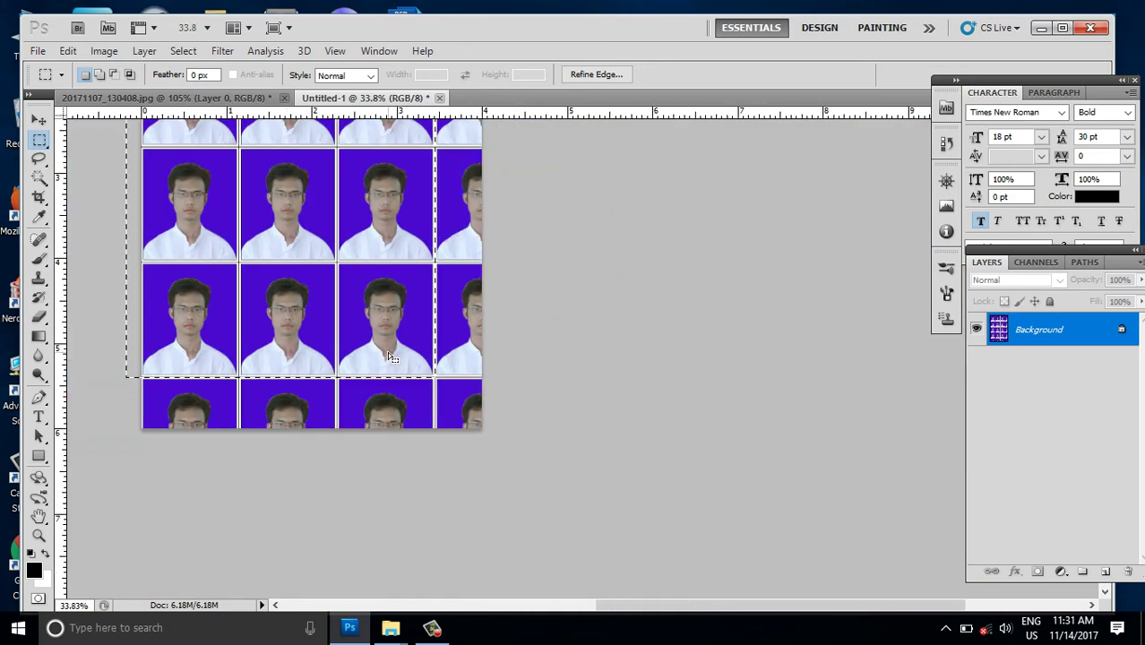
scroll(389, 354, down, 1)
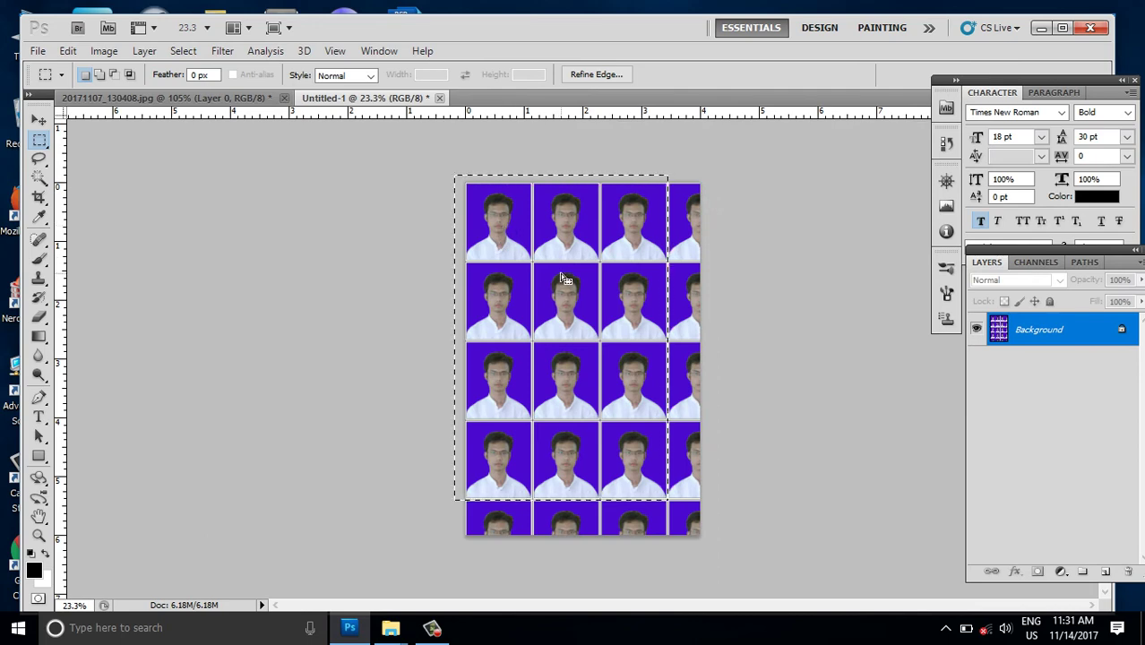
key(ctrl+shift+i)
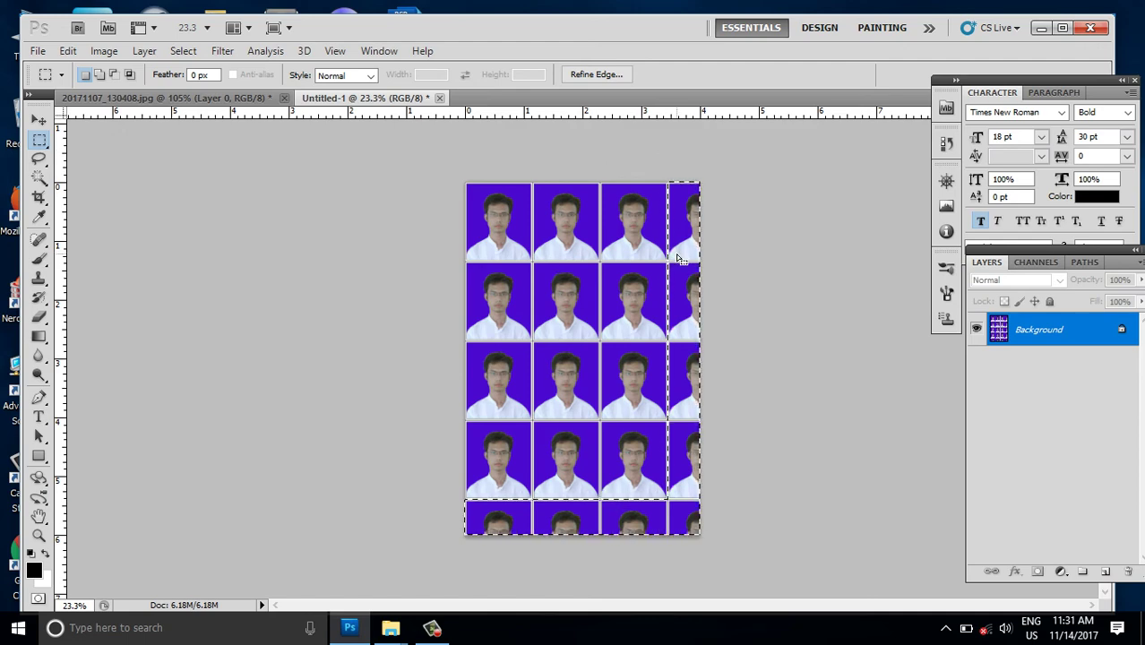
Step: Unlock the background as Layer 0 and delete the surplus edge photos
double_click(1120, 333)
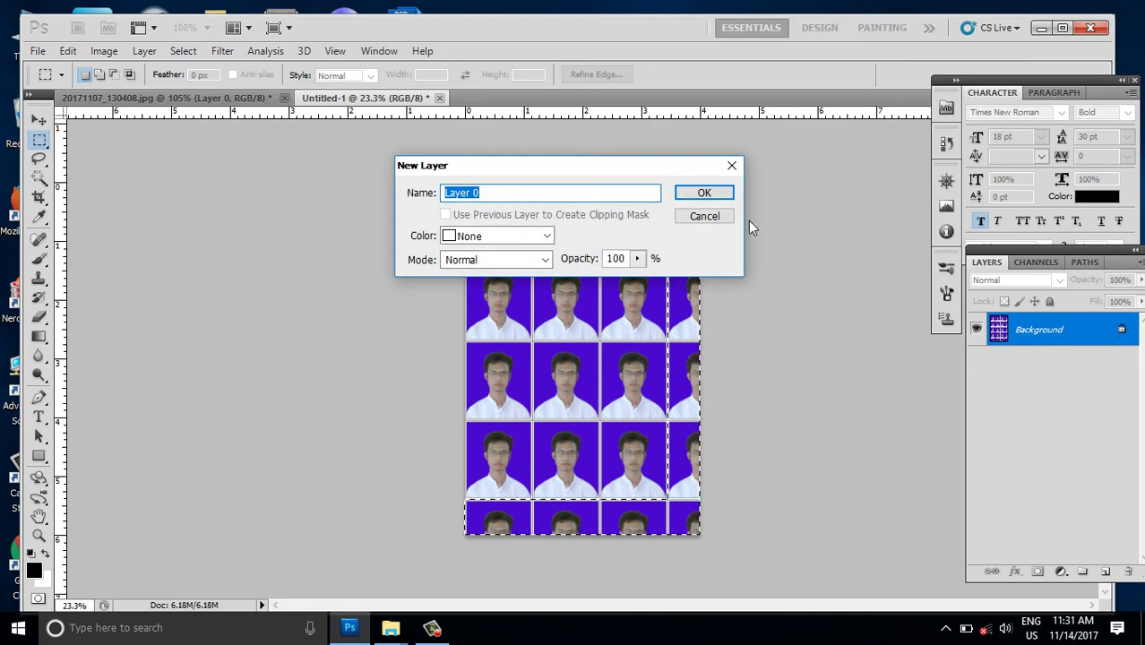
click(717, 199)
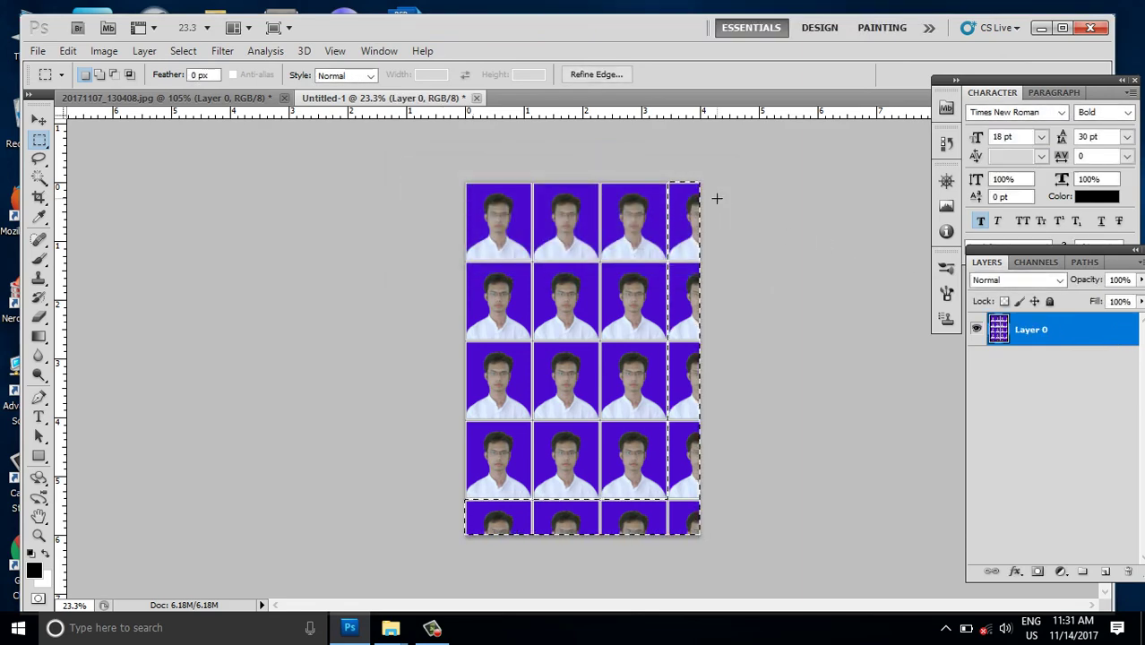
key(Delete)
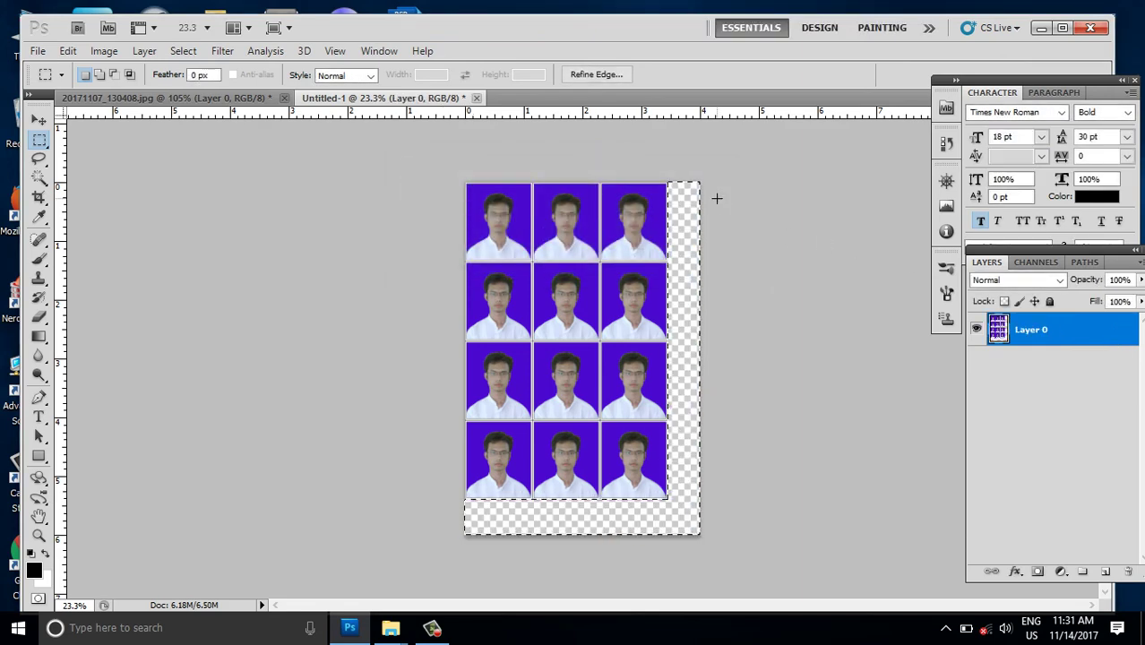
Step: Centre the remaining 3×4 photo grid vertically and horizontally on the sheet
key(ctrl+a)
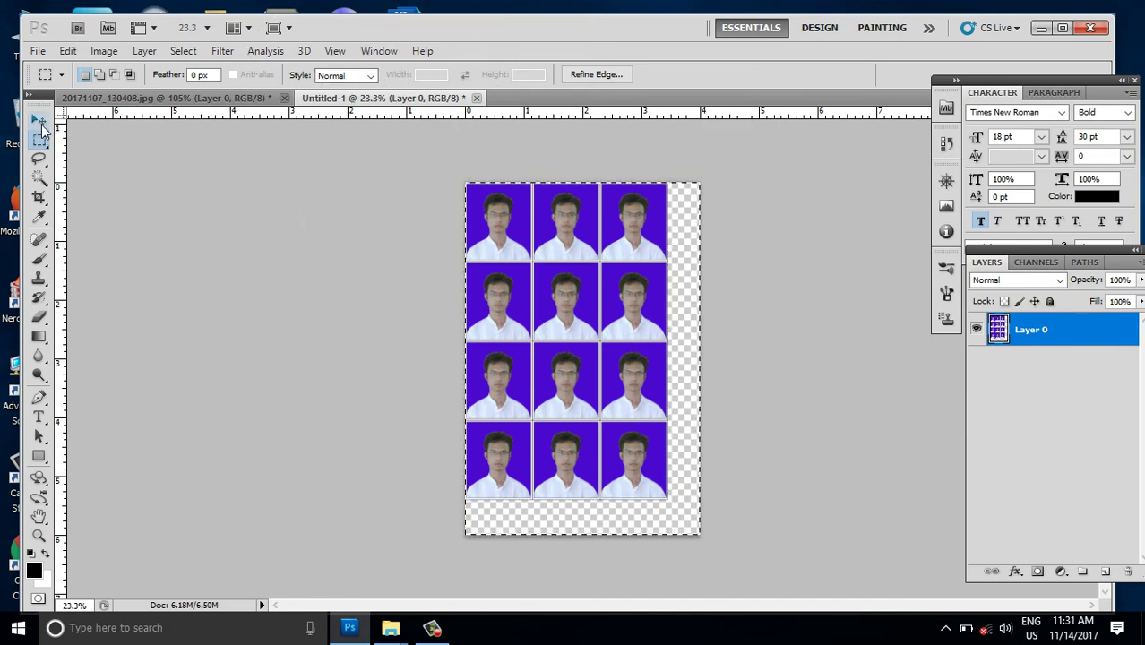
click(40, 122)
click(365, 77)
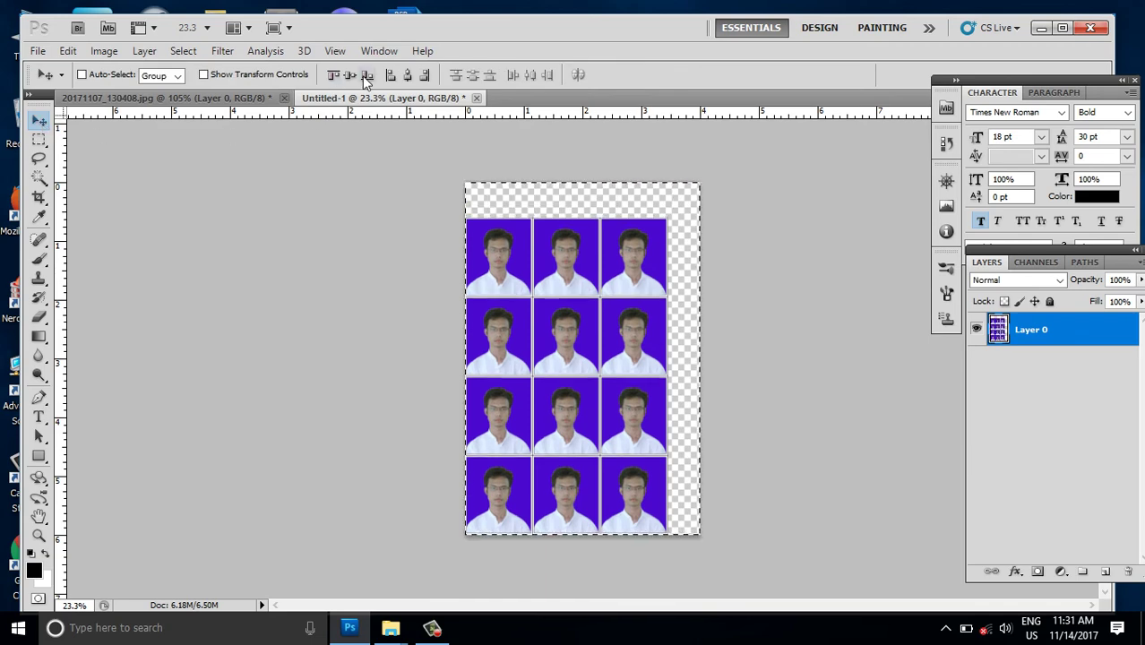
click(350, 76)
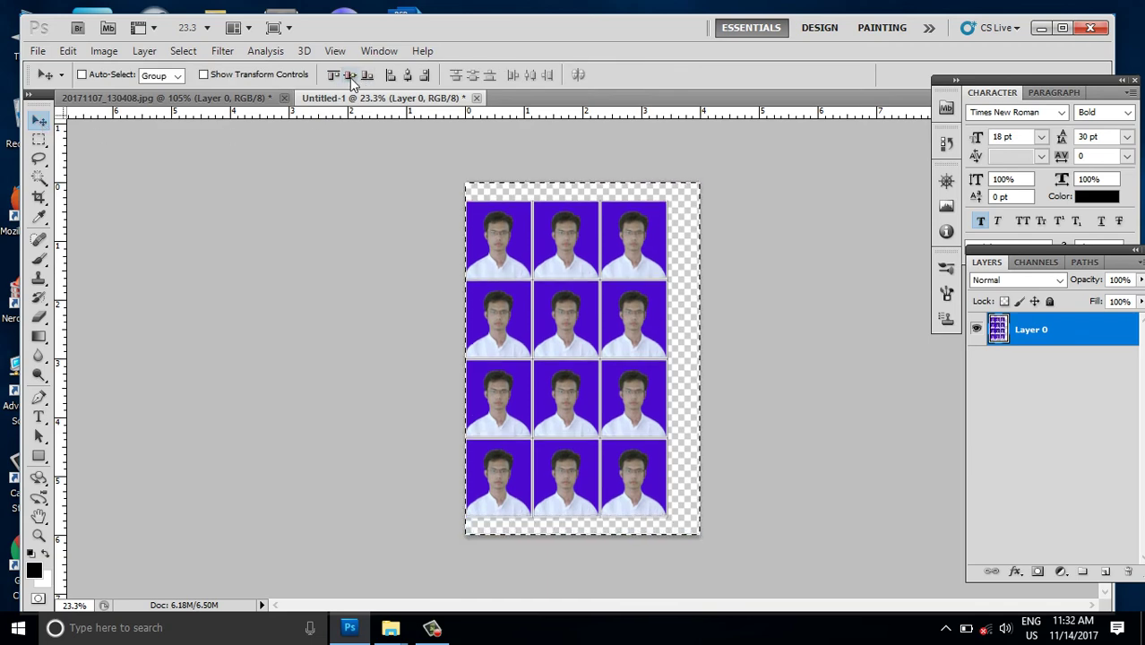
click(406, 76)
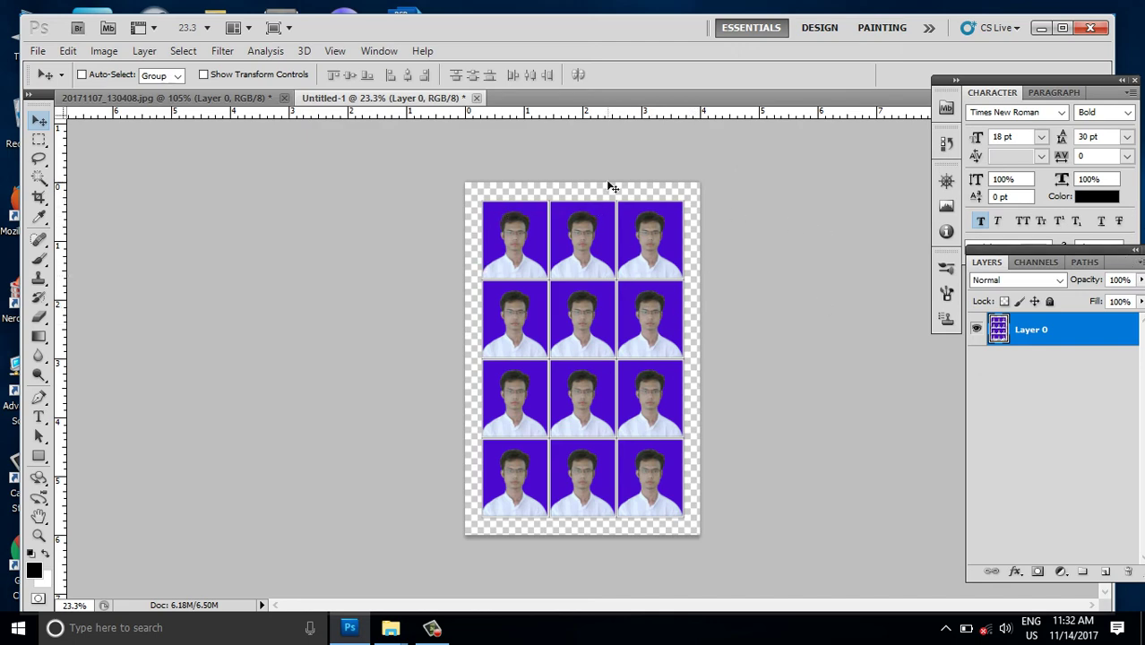
Step: Add a new Layer 1 and place it beneath the photo grid Layer 0
key(ctrl+shift+n)
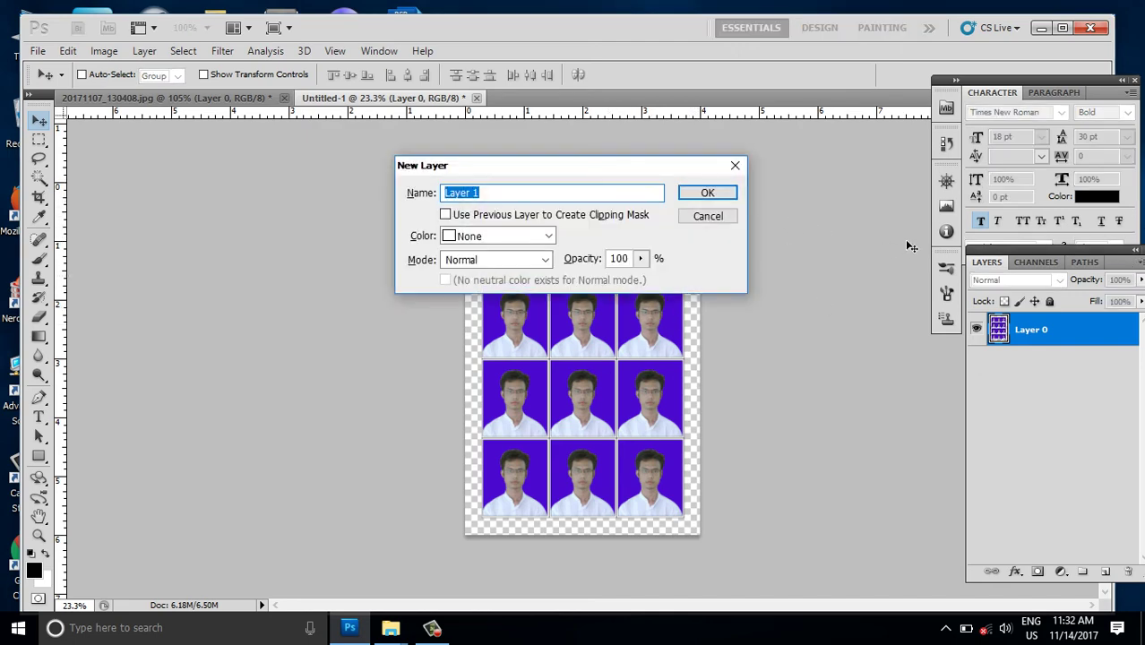
key(Return)
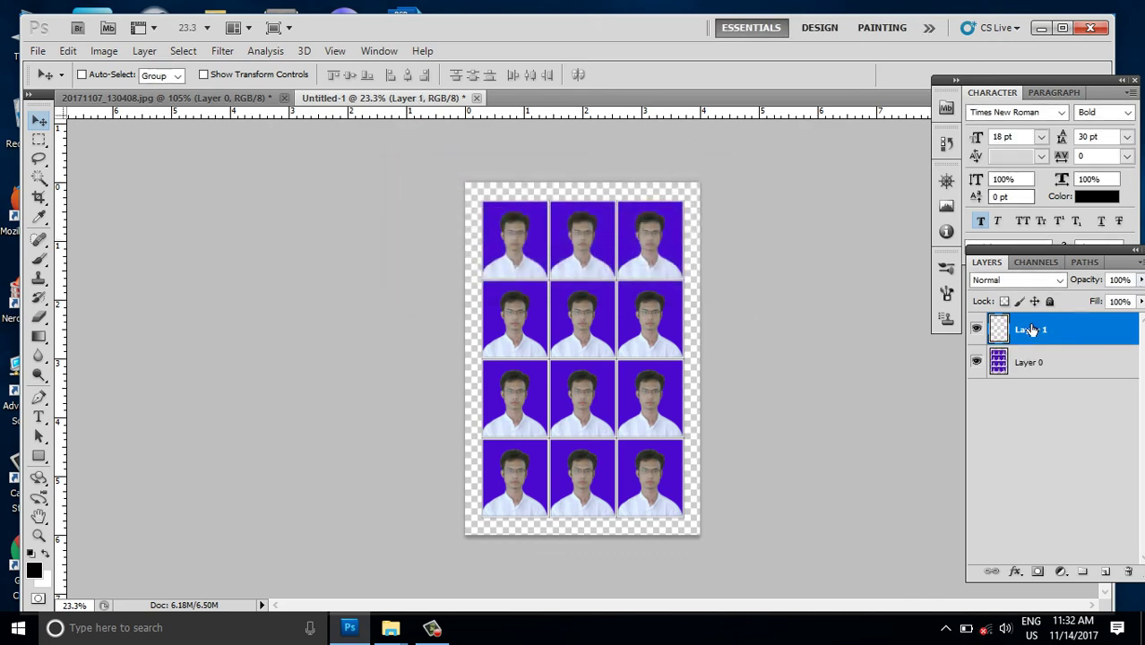
click(1030, 362)
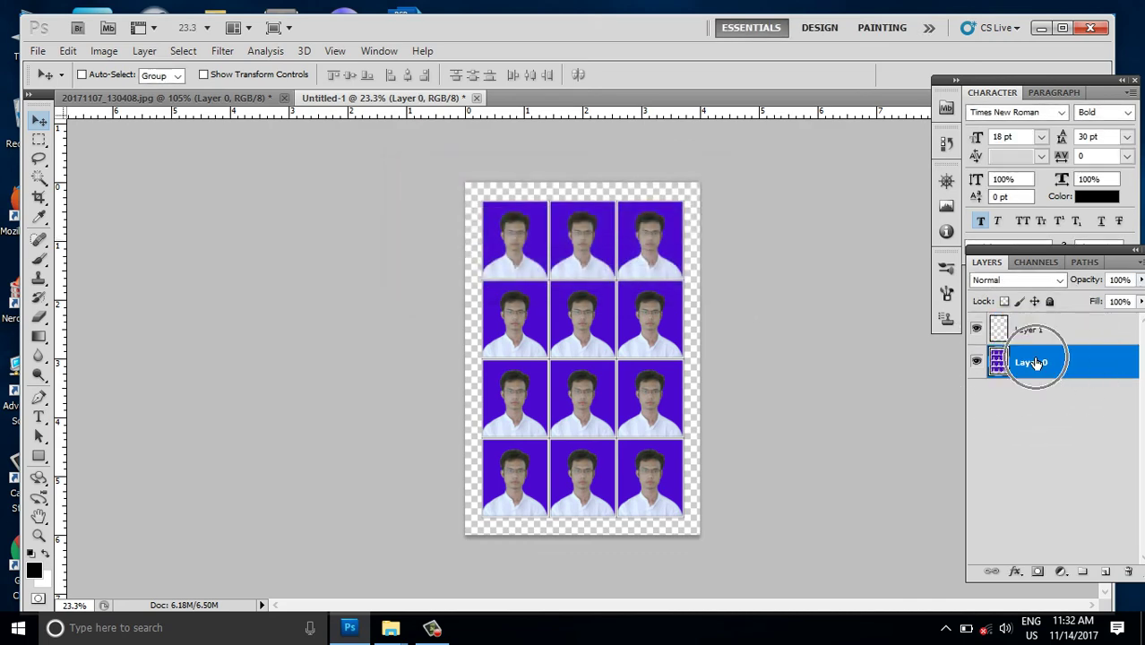
drag(1034, 362, 1032, 324)
click(1028, 362)
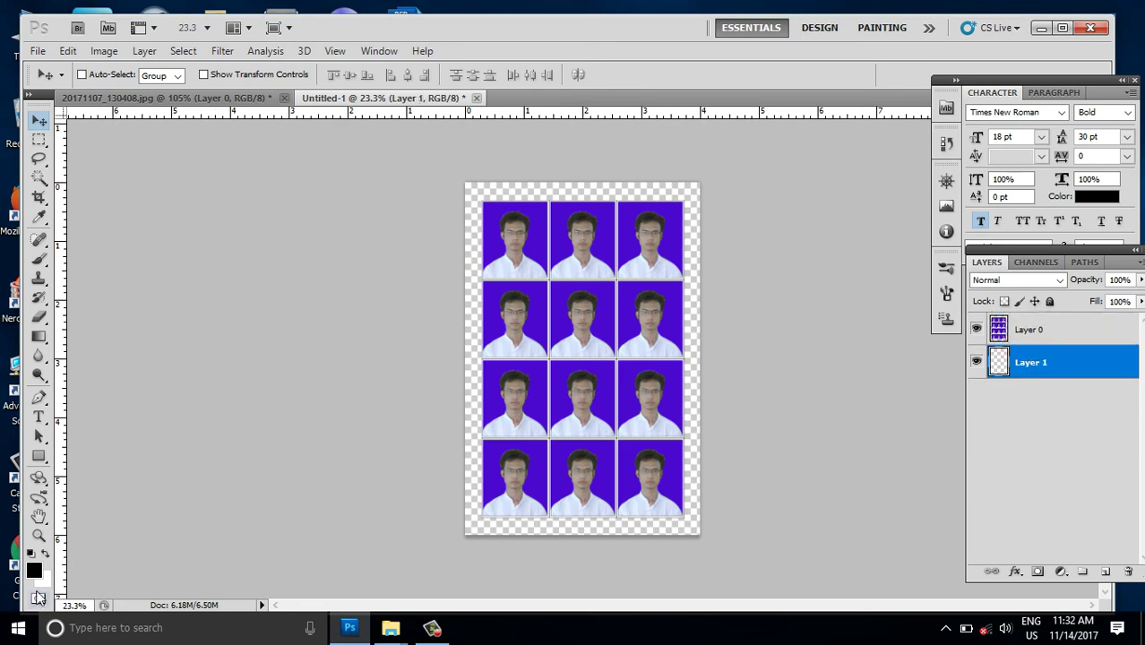
Step: Fill Layer 1 with a white foreground colour
key(i)
click(36, 574)
drag(626, 273, 606, 194)
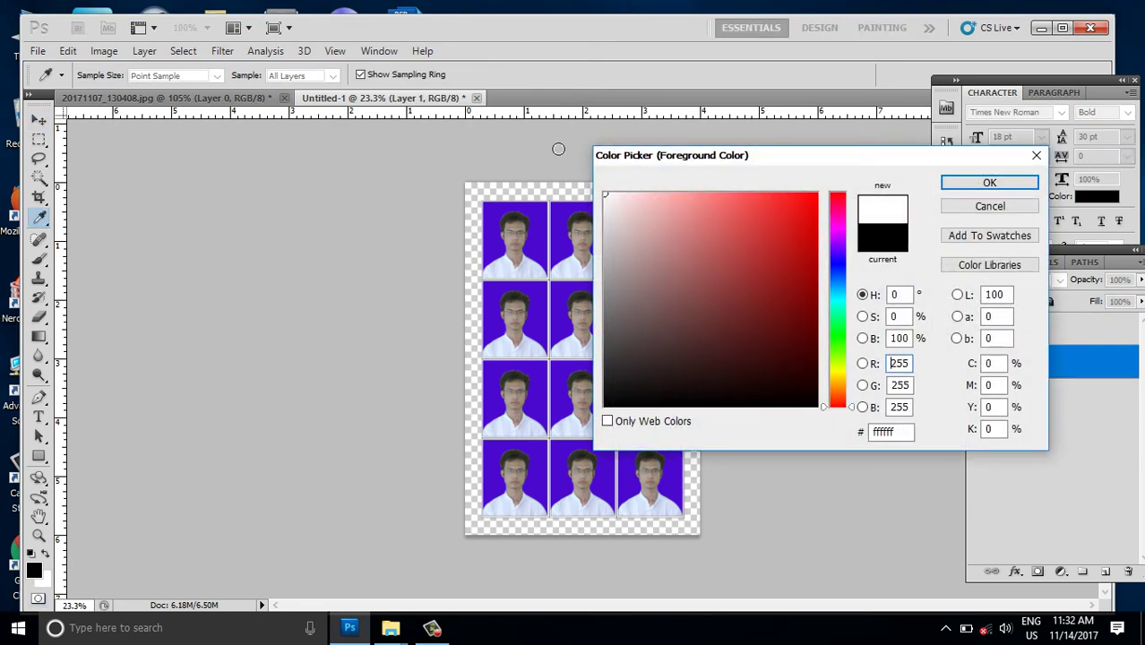
click(968, 184)
key(v)
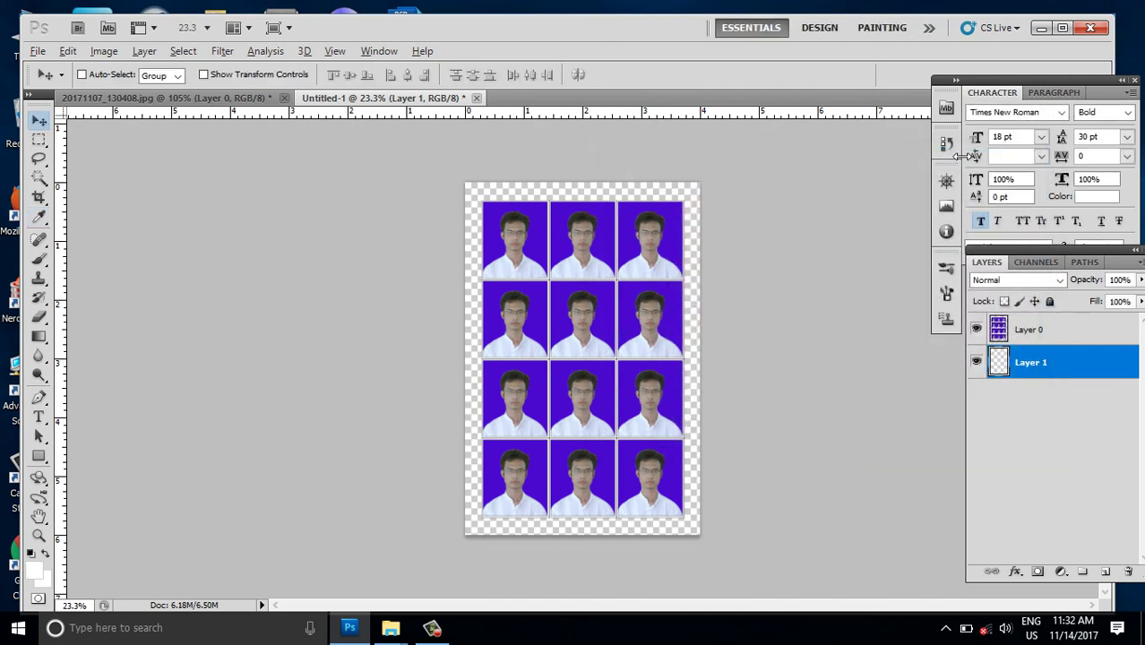
key(alt+BackSpace)
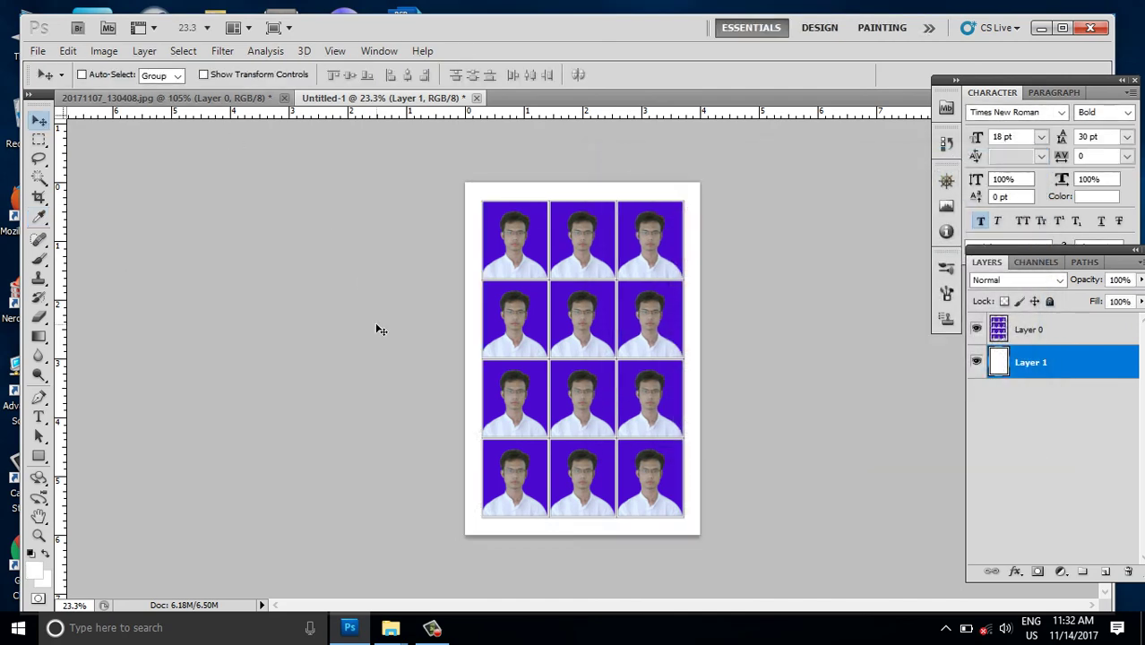
click(1003, 334)
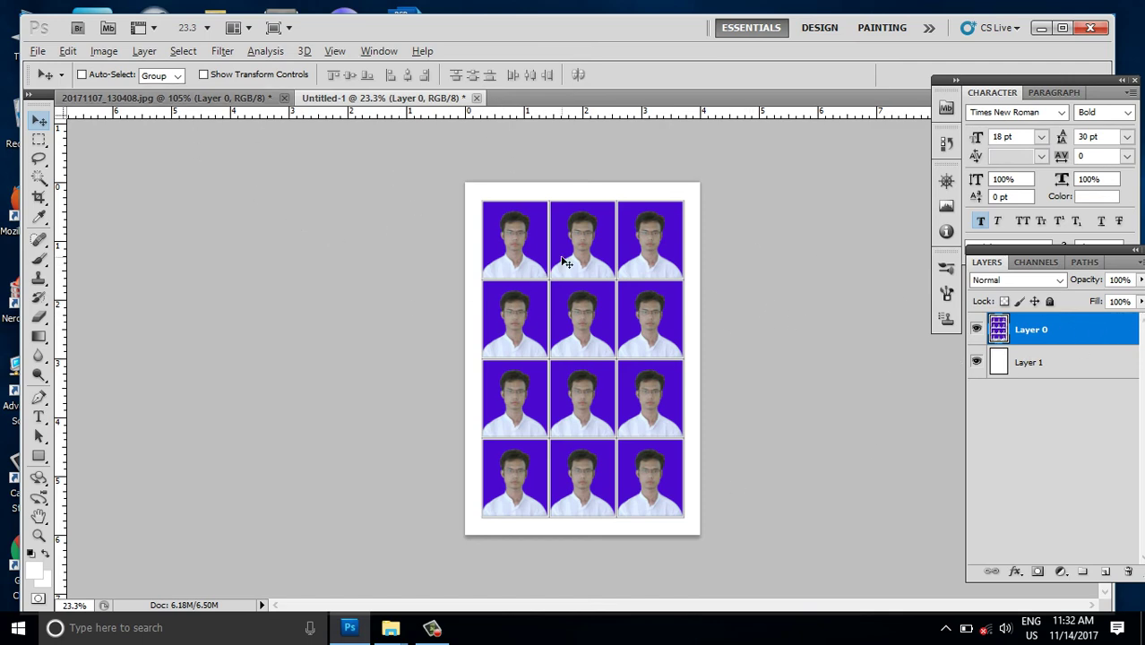
Step: Try flattening the image, then undo it to keep both layers
key(alt+l)
key(f)
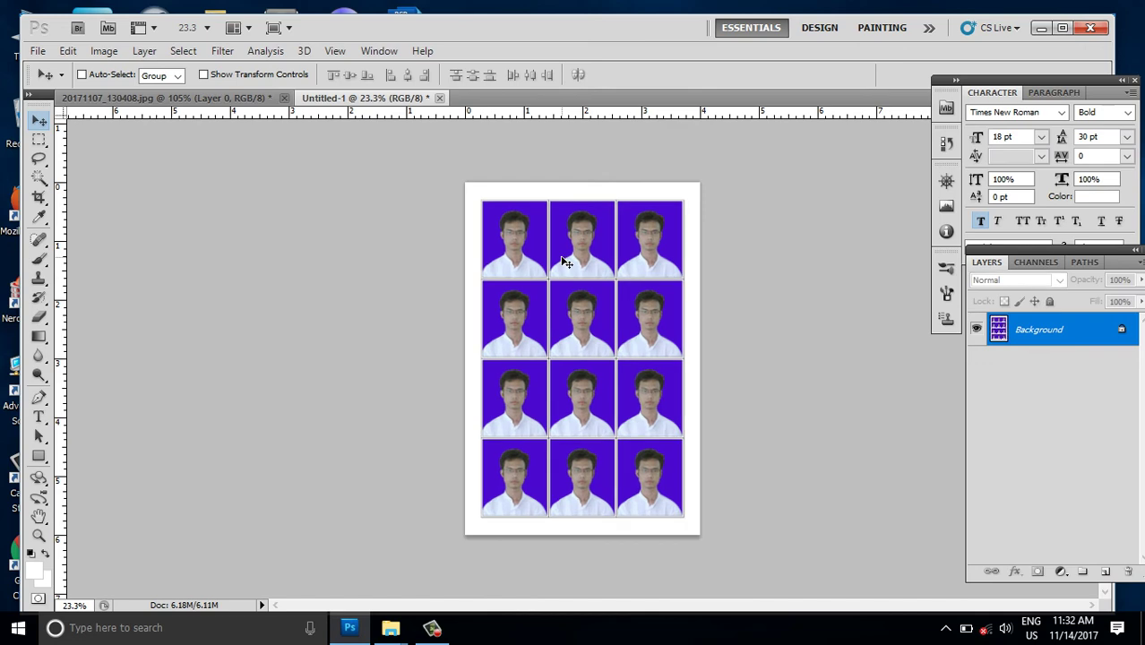
key(ctrl+z)
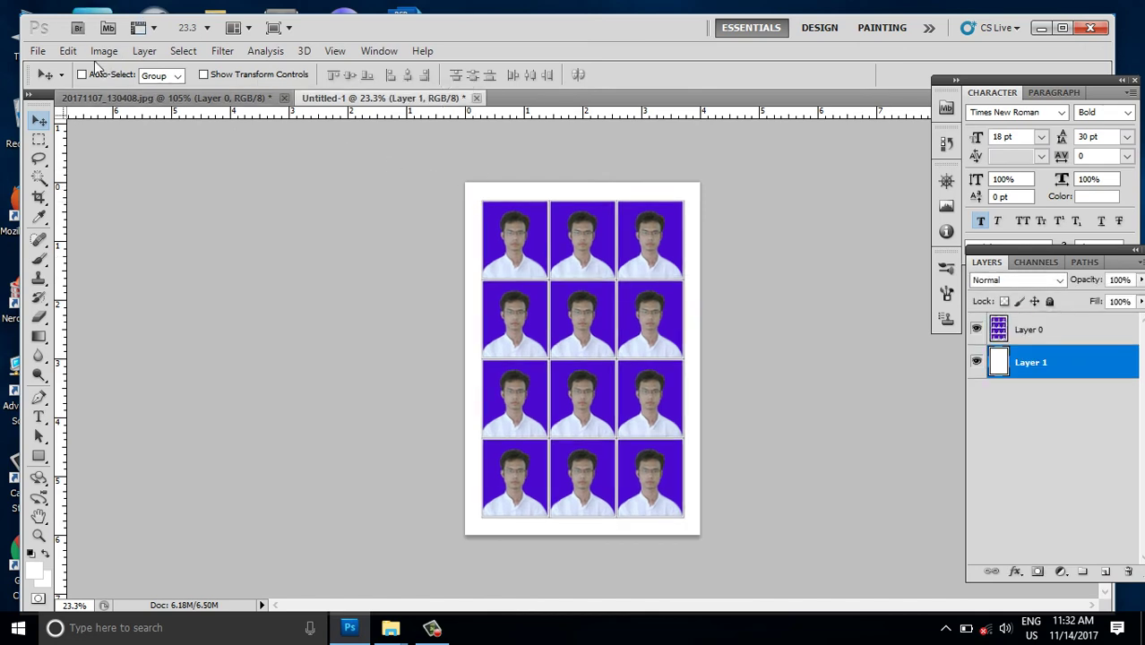
click(68, 51)
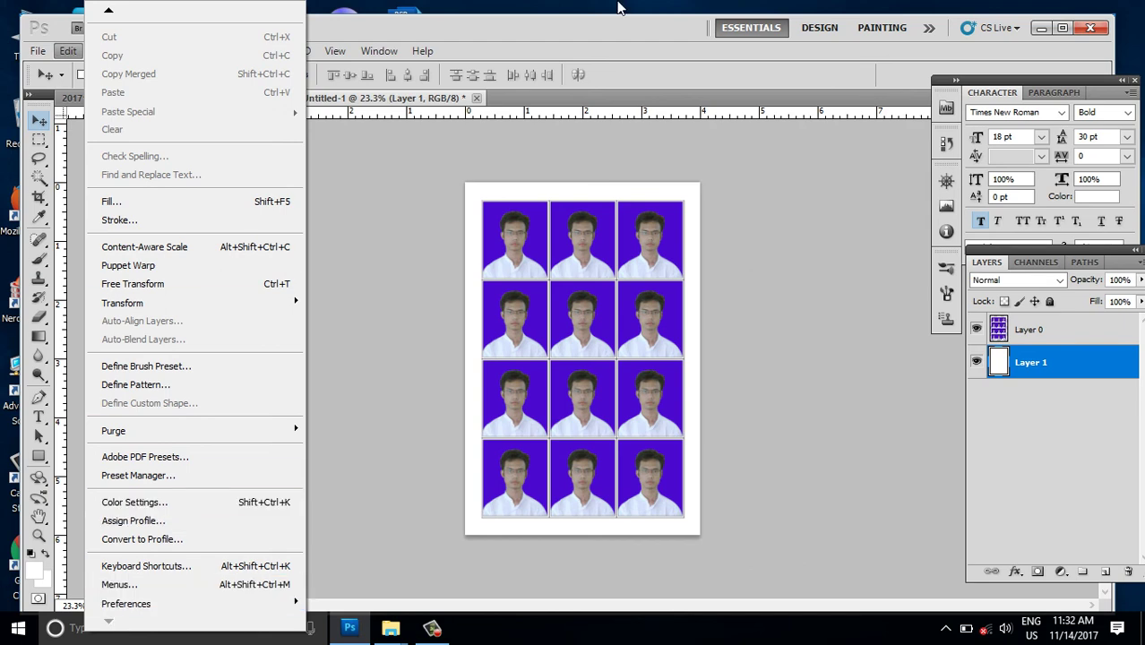
click(621, 27)
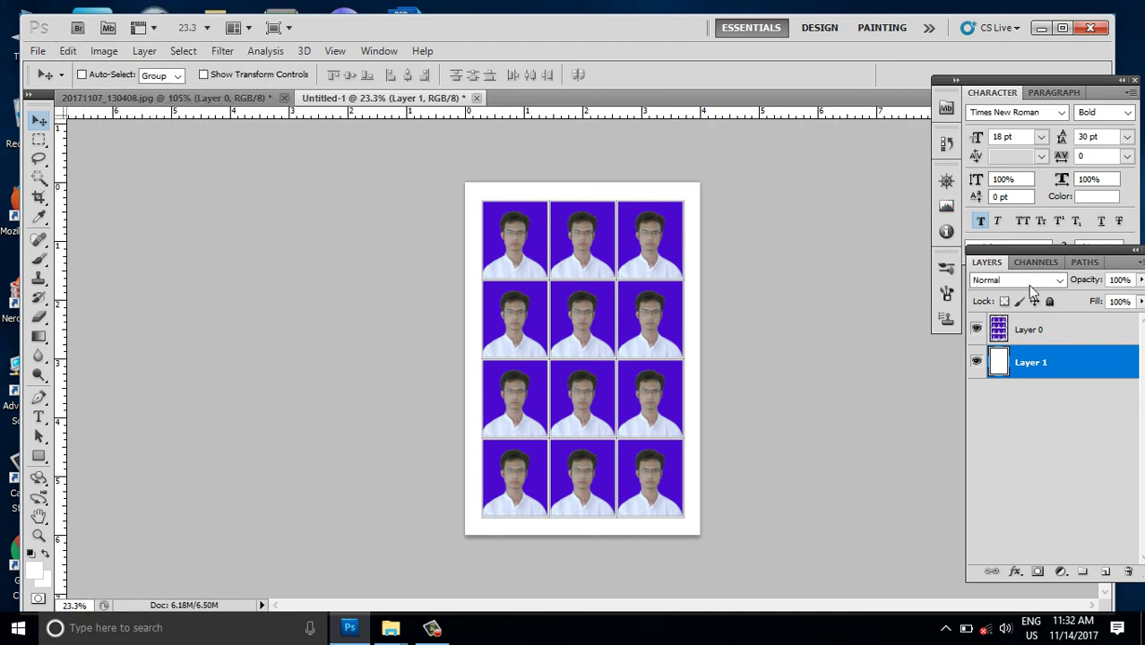
Step: Select Layer 0 and Layer 1 together and merge them into one layer
shift+click(1037, 331)
right_click(1041, 353)
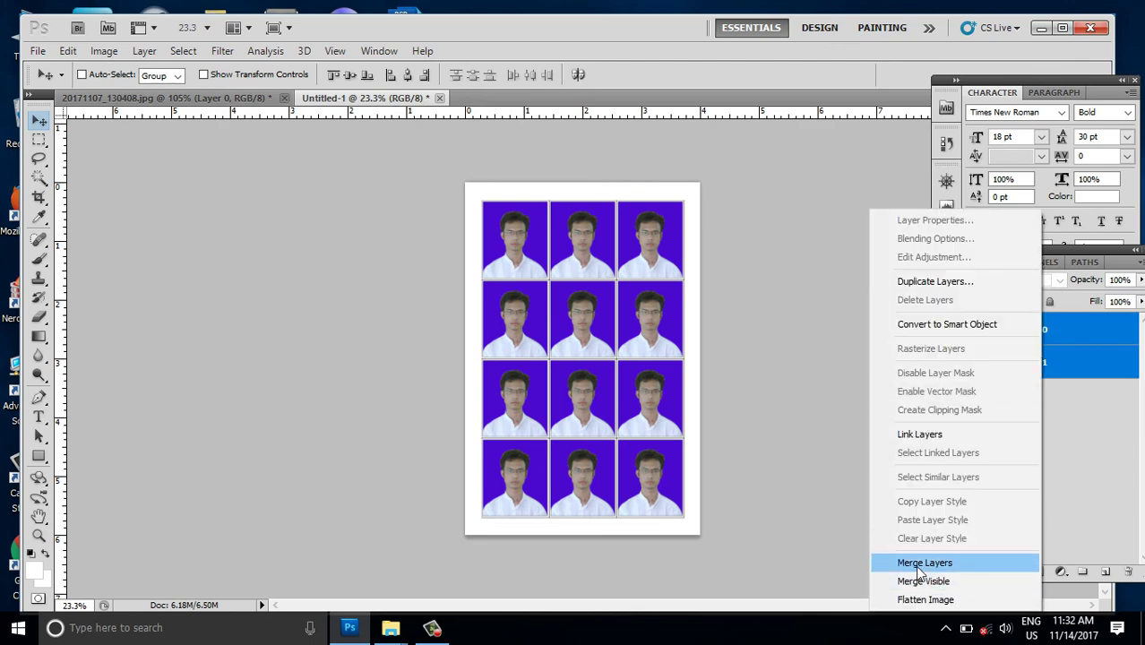
click(64, 51)
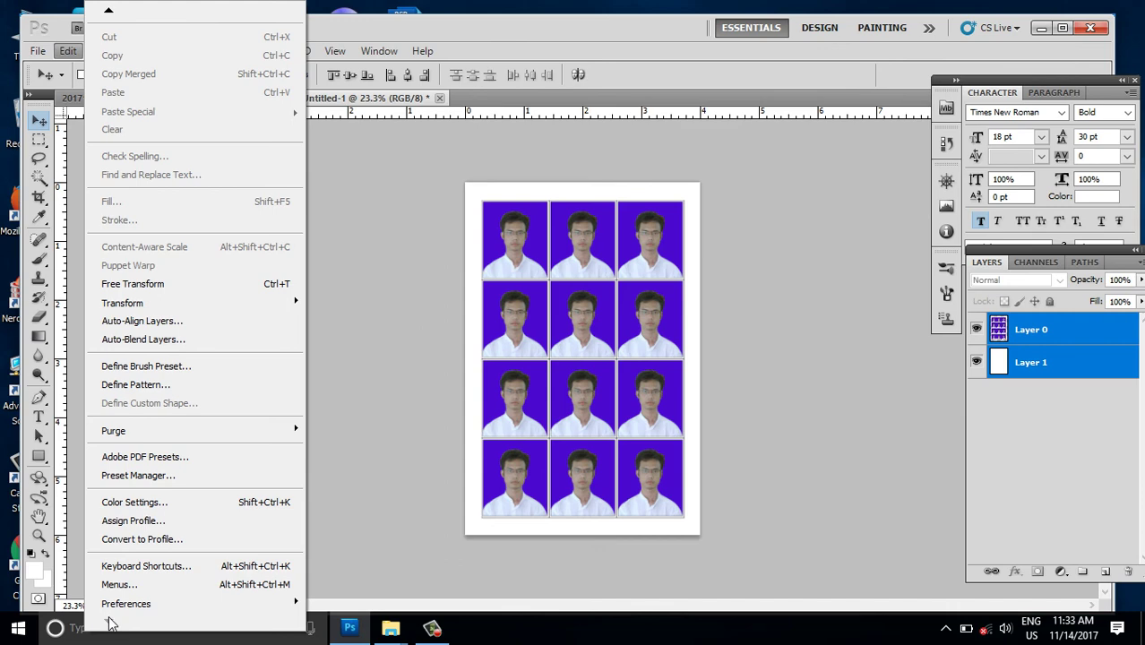
click(620, 9)
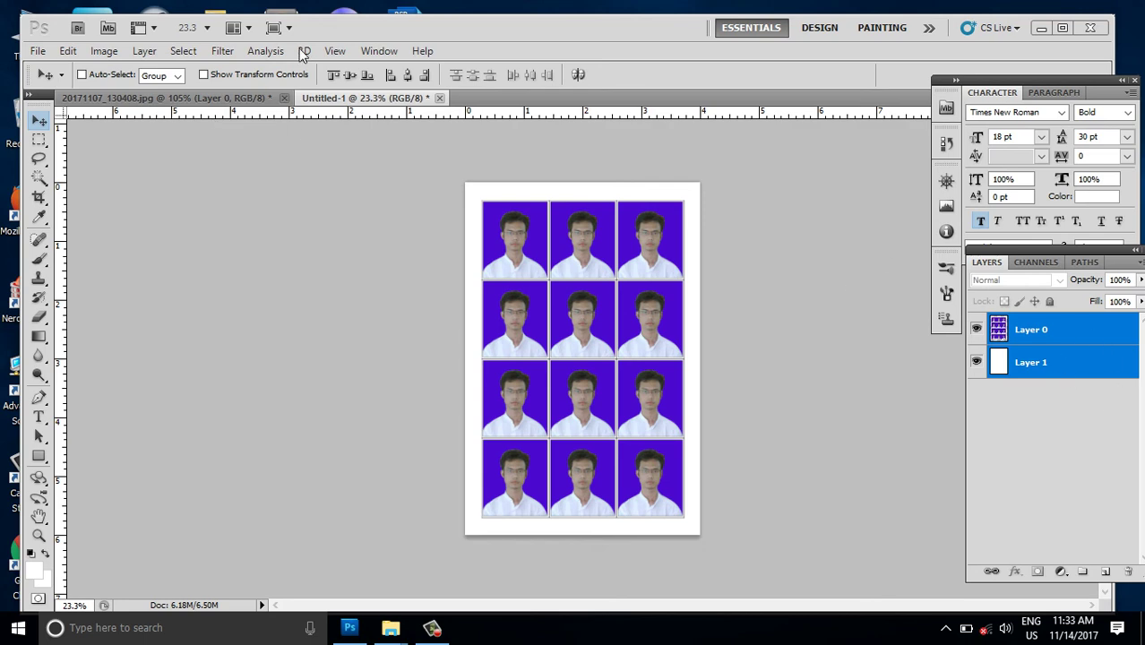
click(144, 51)
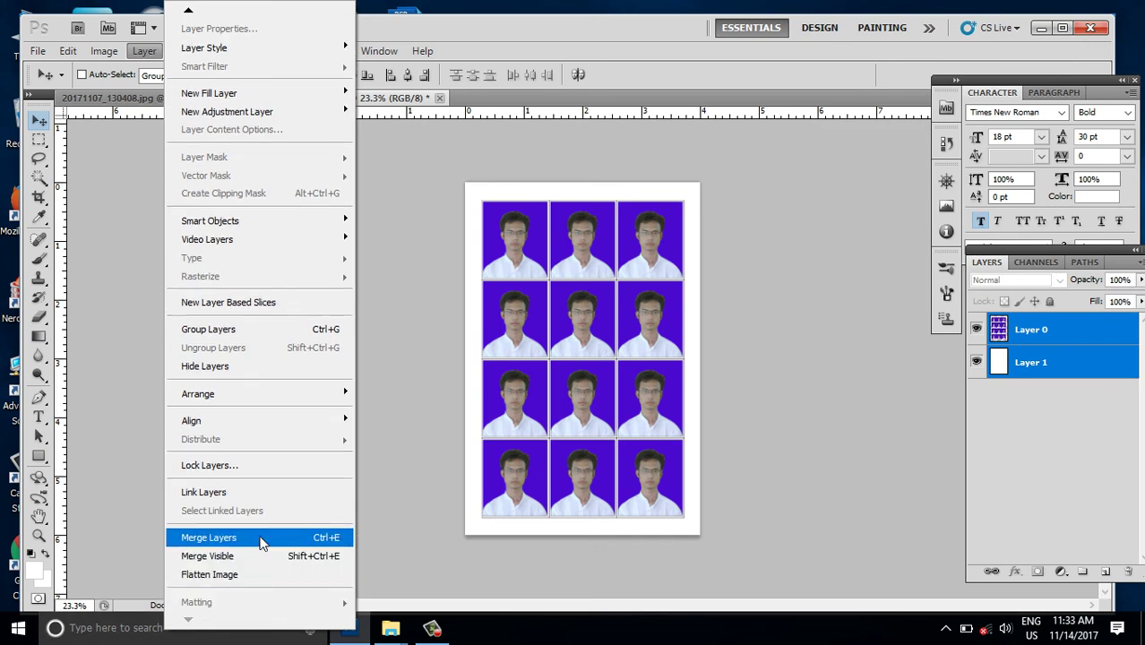
click(141, 54)
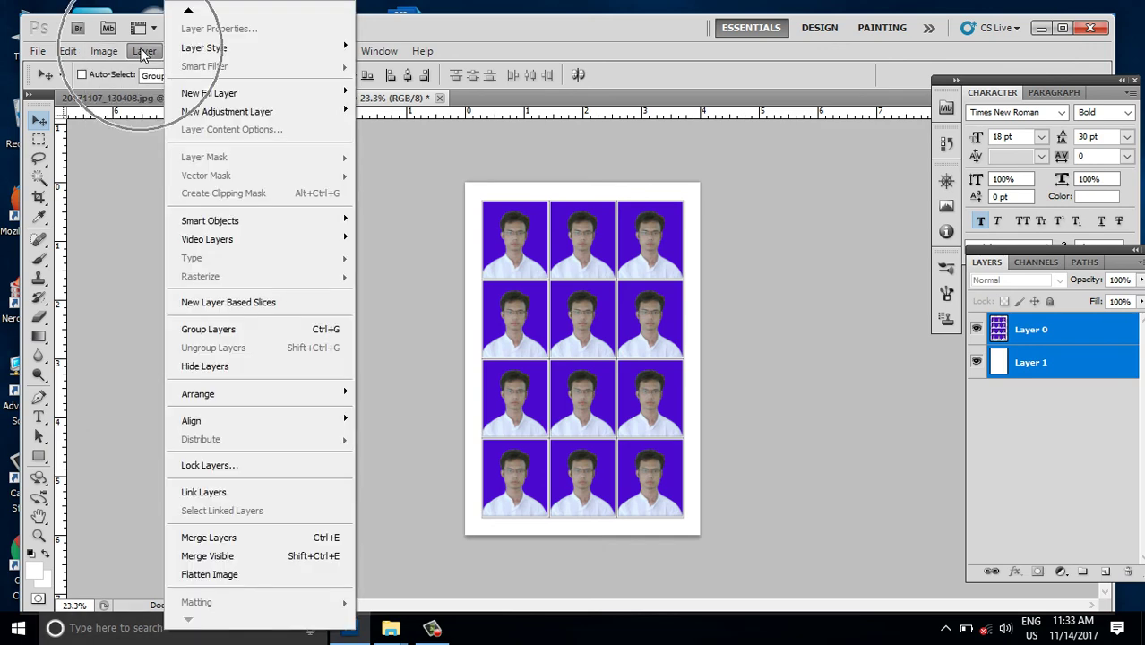
click(234, 537)
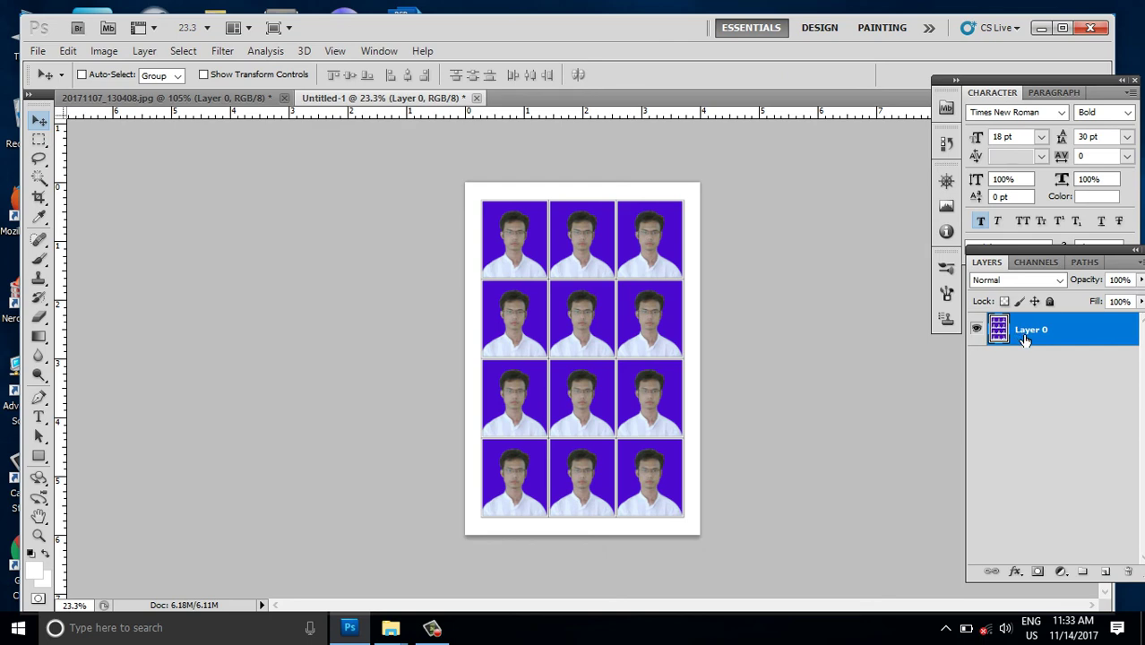
scroll(588, 248, up, 2)
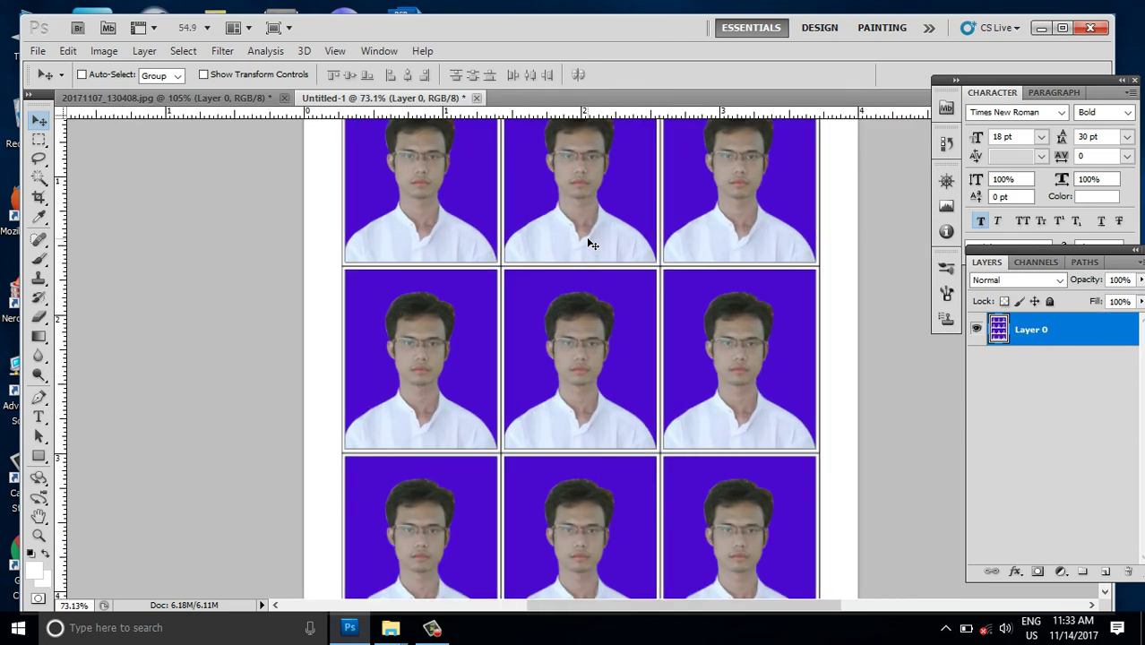
scroll(588, 248, up, 1)
scroll(627, 228, up, 1)
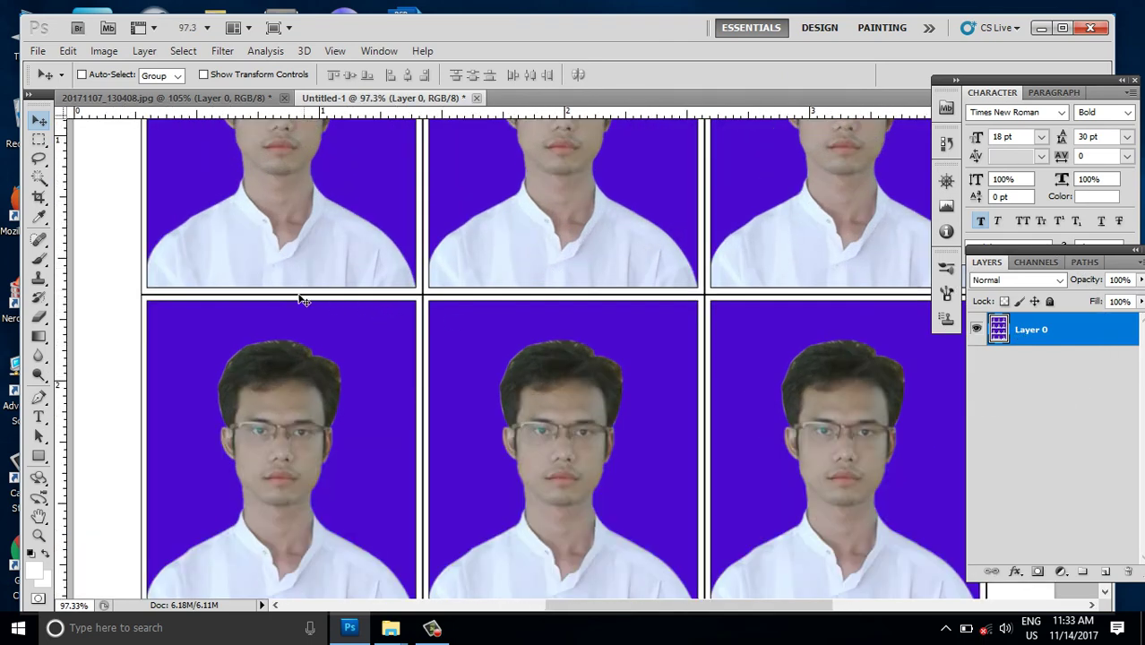
click(248, 297)
click(212, 296)
scroll(475, 275, down, 2)
scroll(475, 275, down, 2)
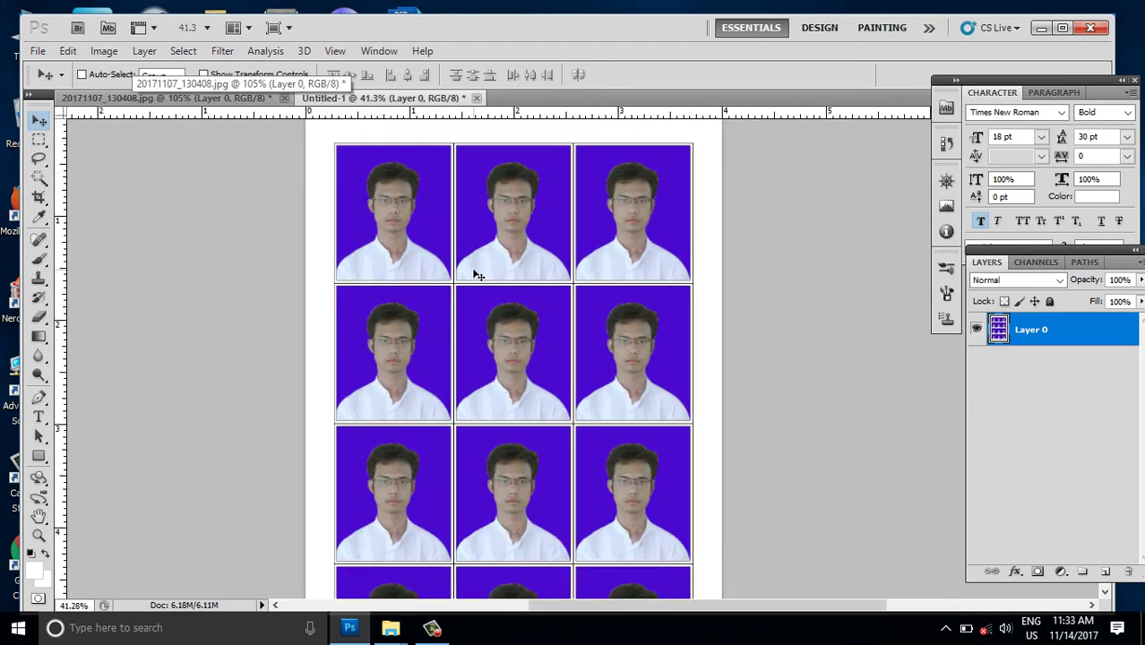
scroll(478, 275, down, 1)
scroll(487, 260, down, 1)
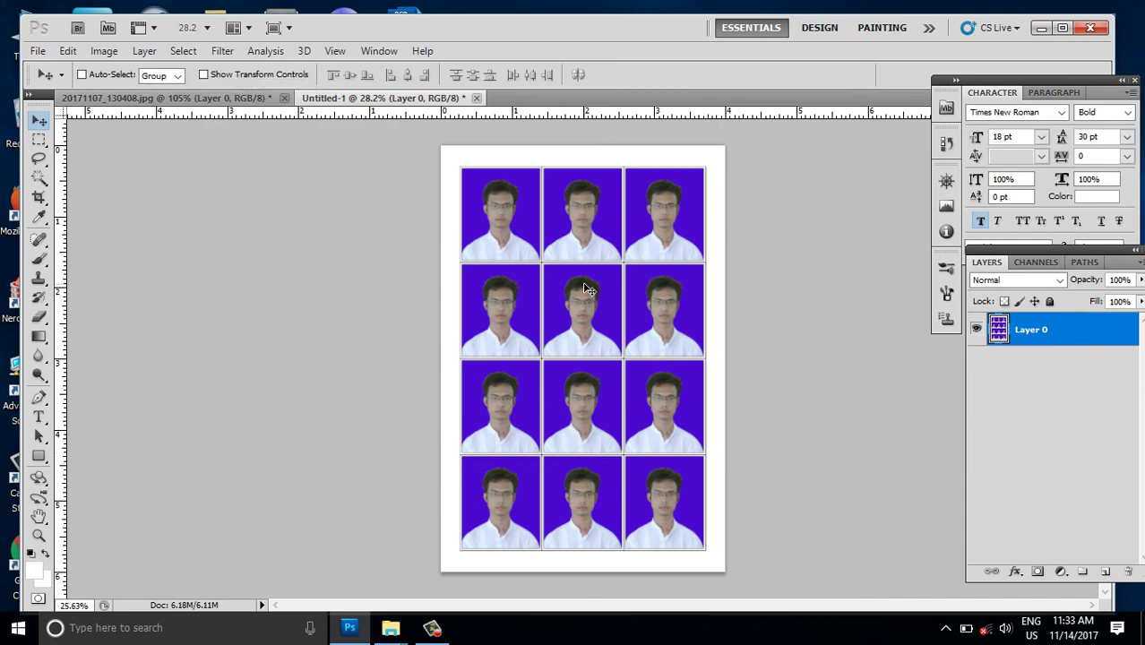
scroll(586, 289, down, 1)
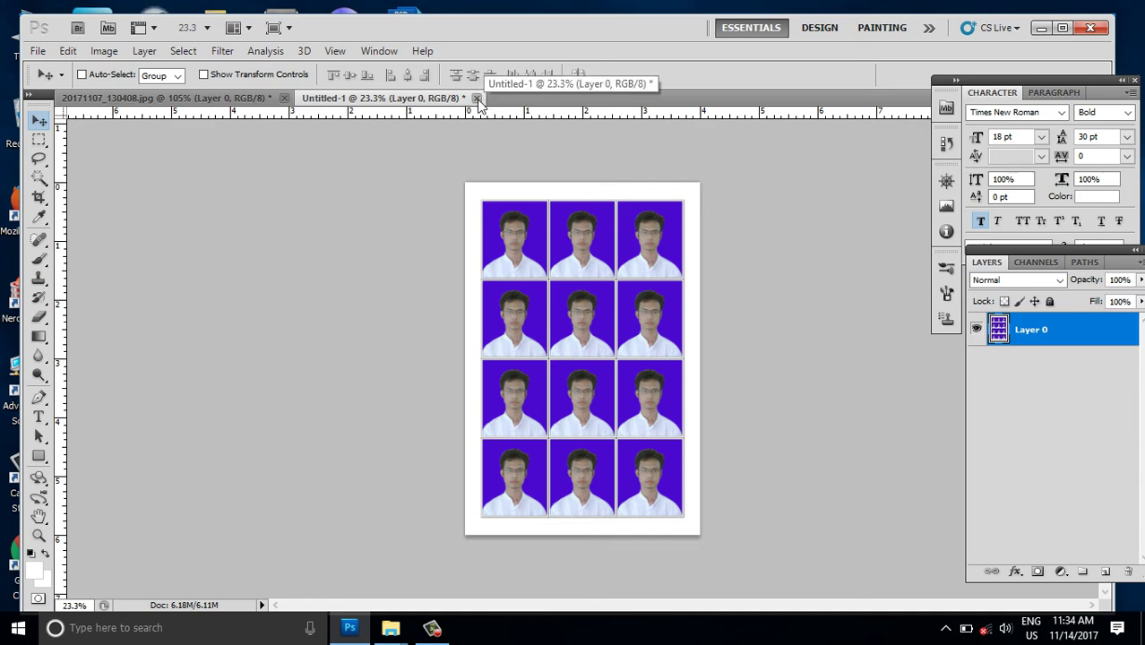
click(432, 627)
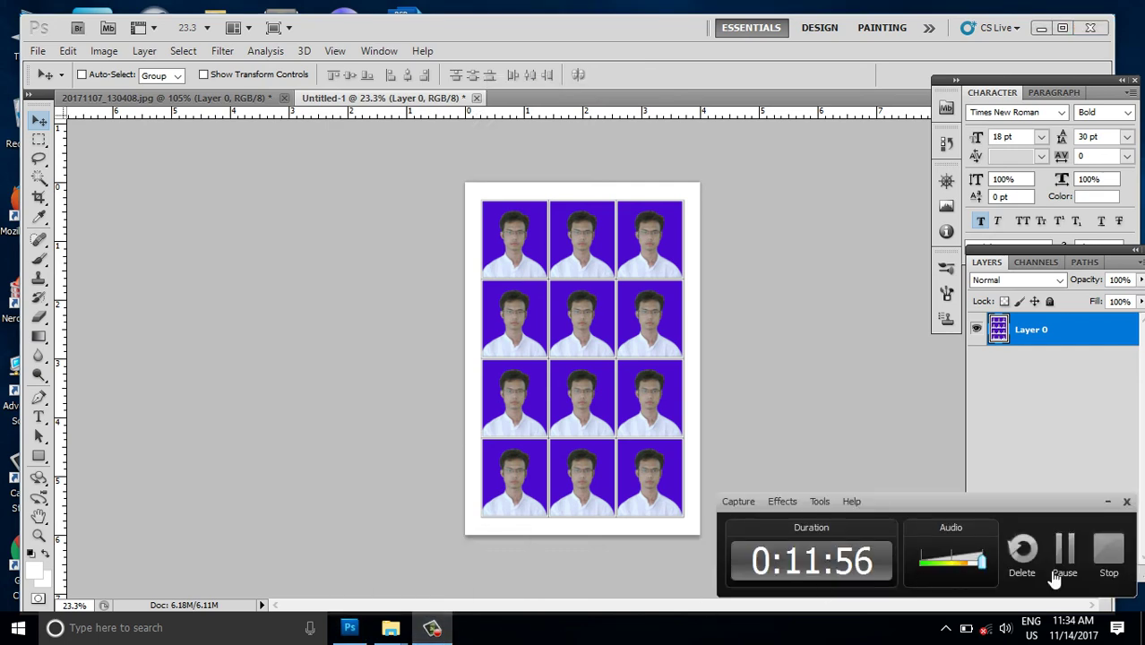